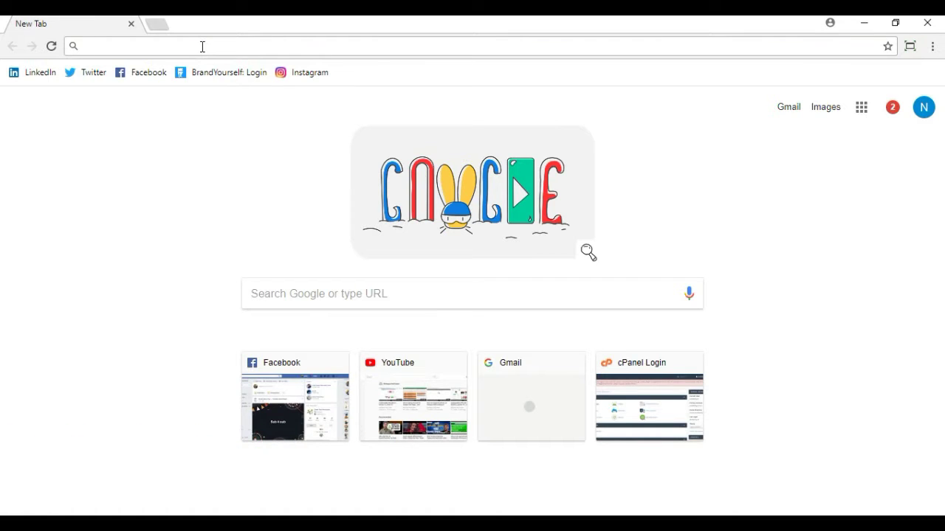
text(www.)
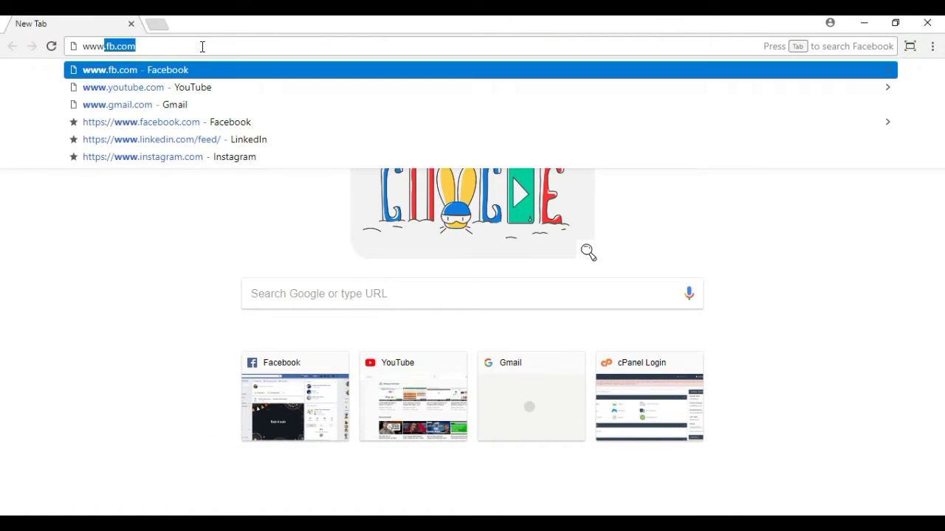
text(arafa)
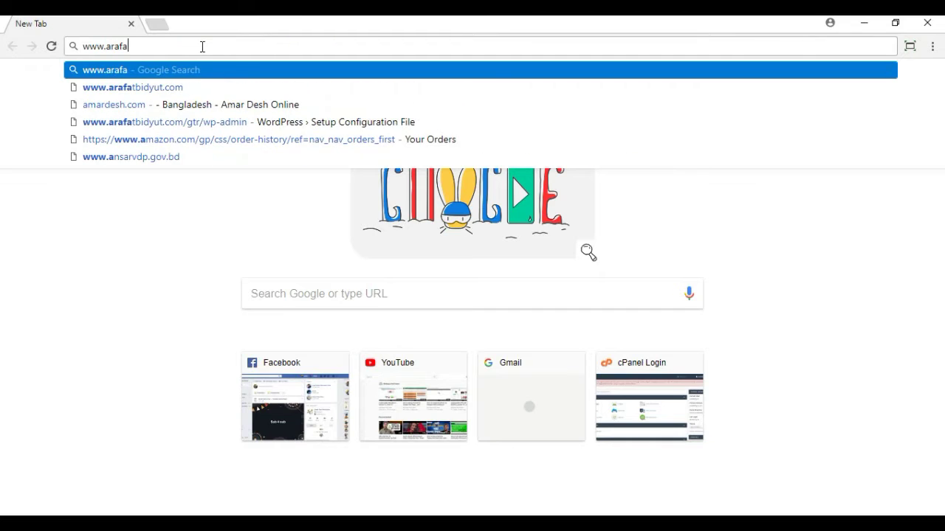
text(tbi)
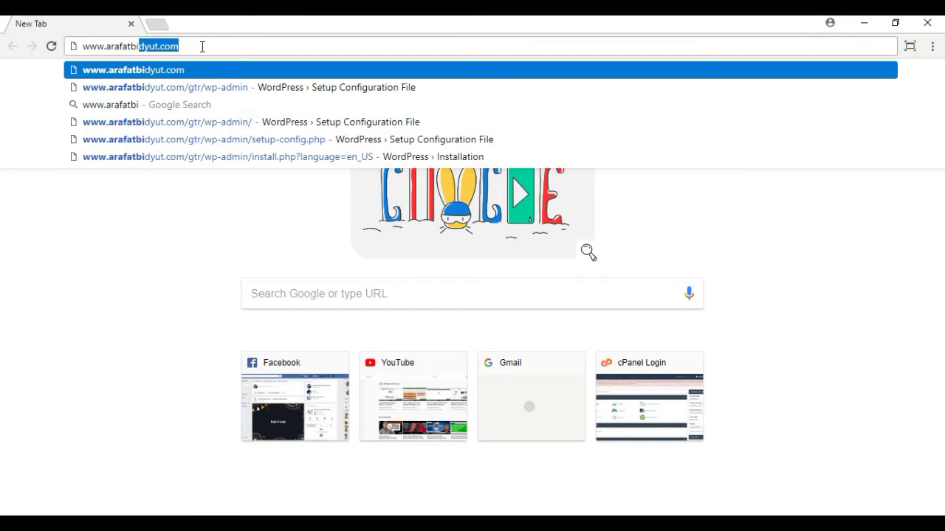
text(dyut.com)
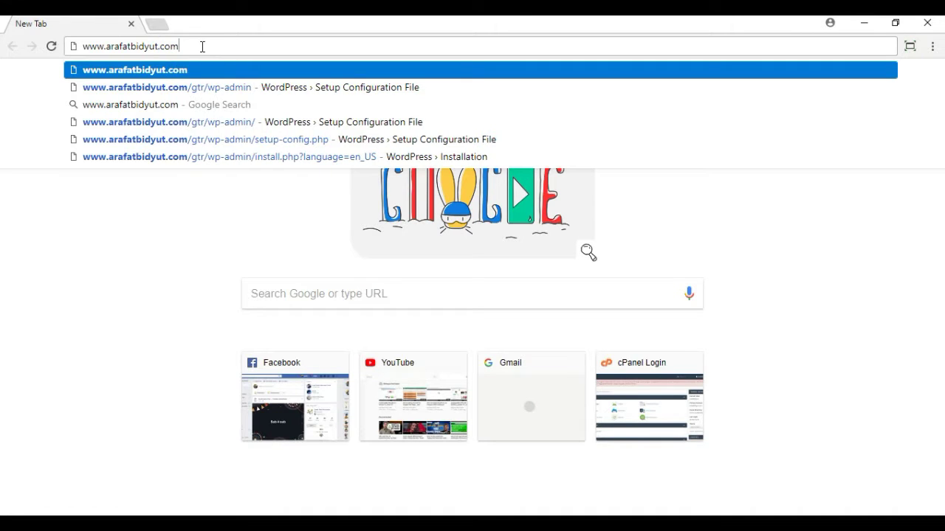
text(/c)
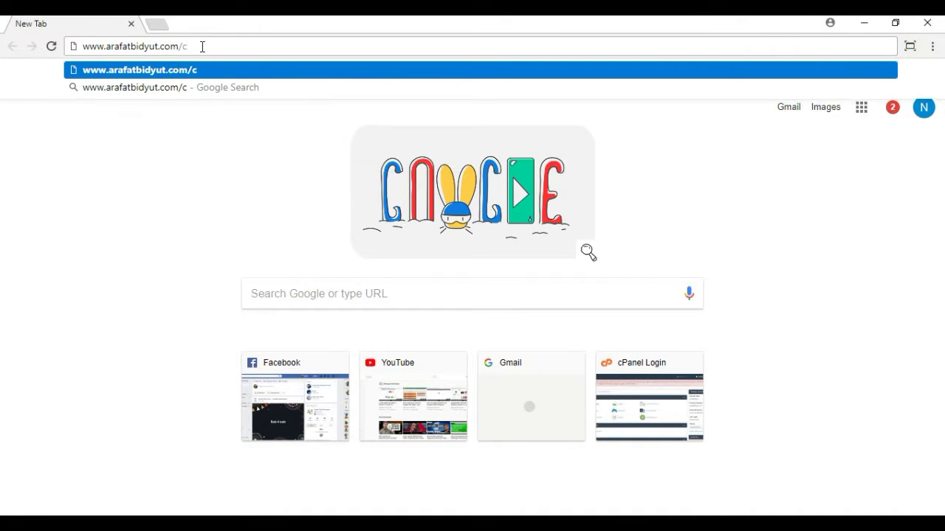
text(panel)
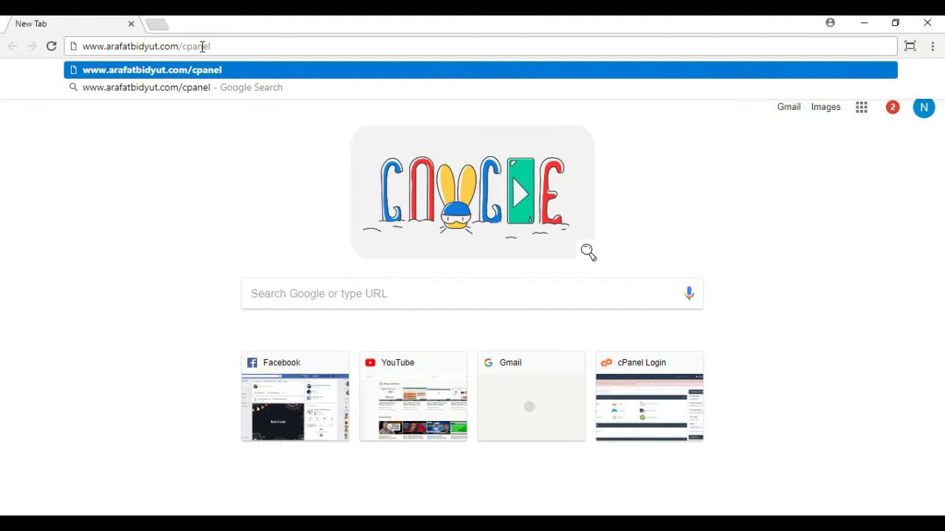
key(Return)
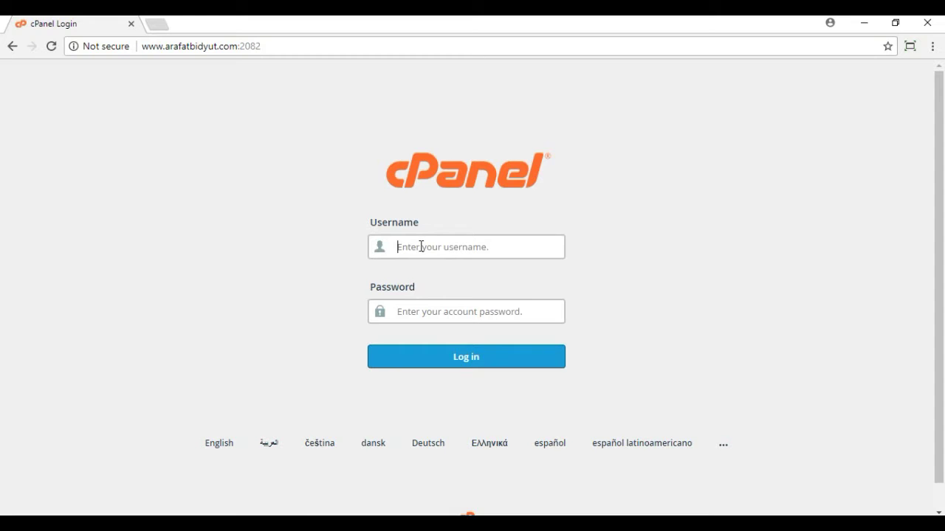
Step: Log in with the saved username and the account password, then open File Manager
text(arafatbidyut)
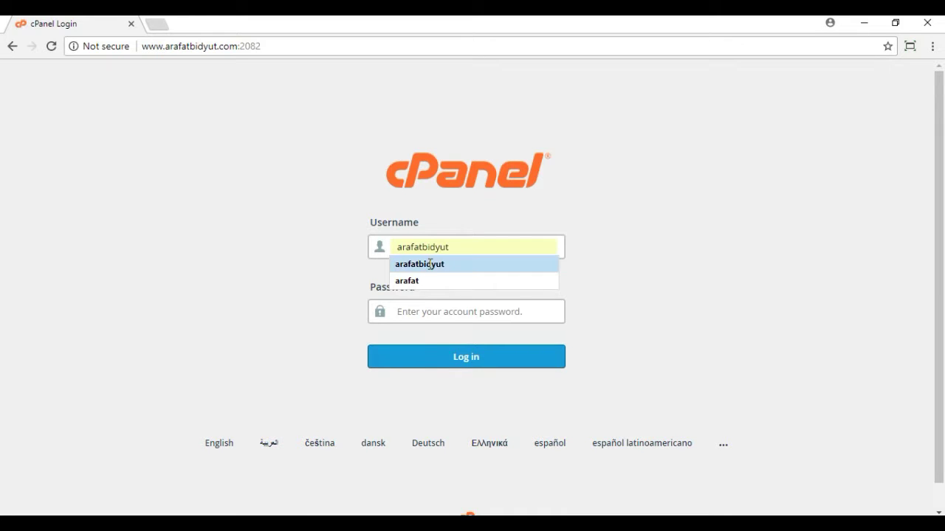
click(430, 264)
click(427, 311)
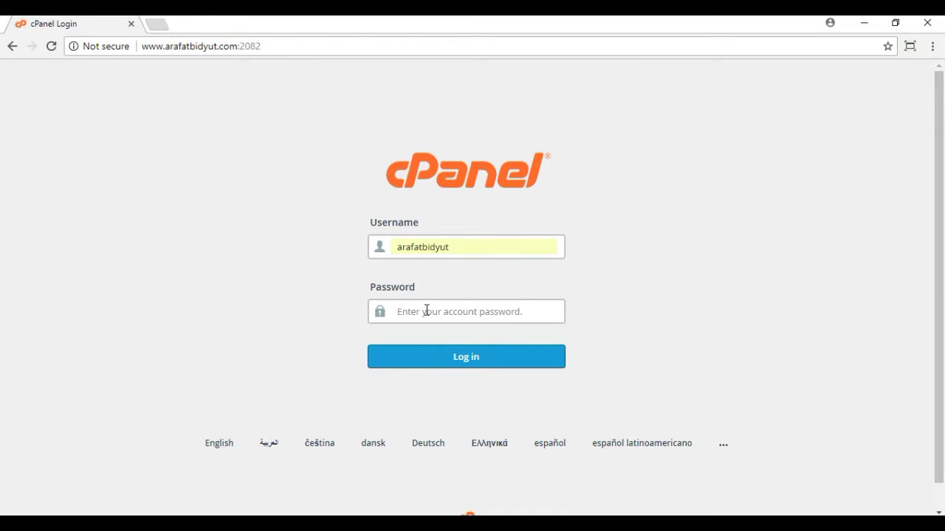
text(••••••)
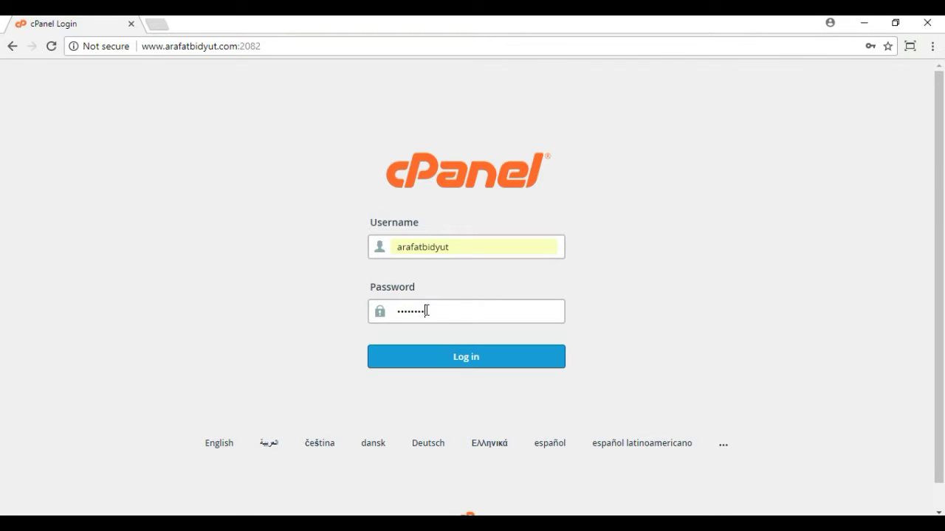
key(Return)
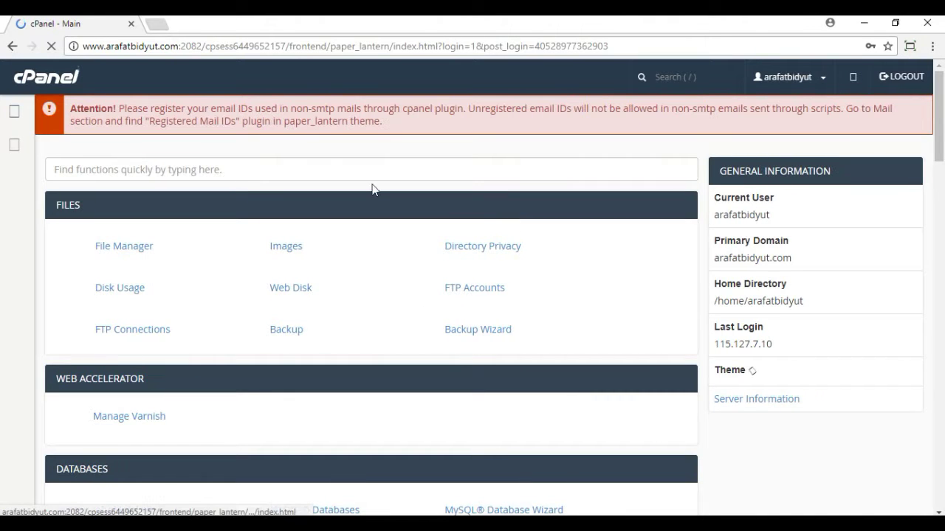
click(150, 251)
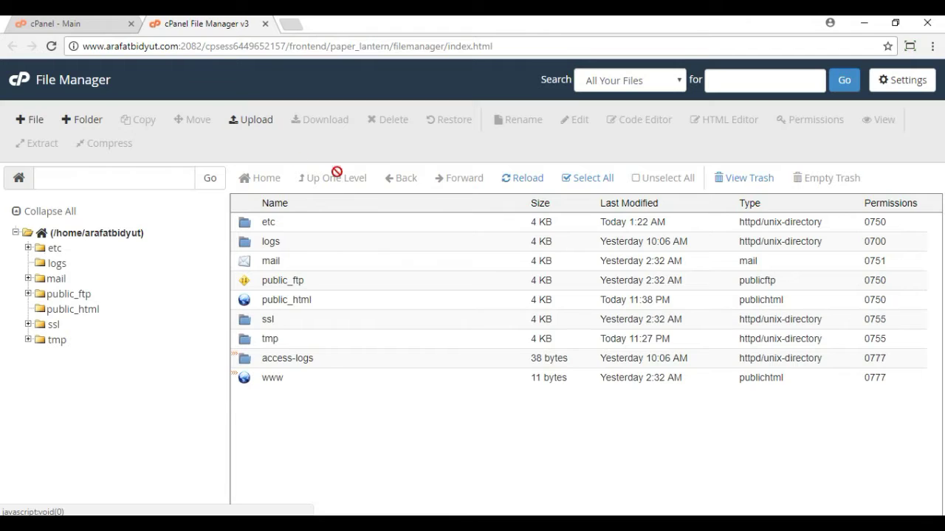
Step: Display the empty public_html folder from File Manager's folder tree
click(71, 311)
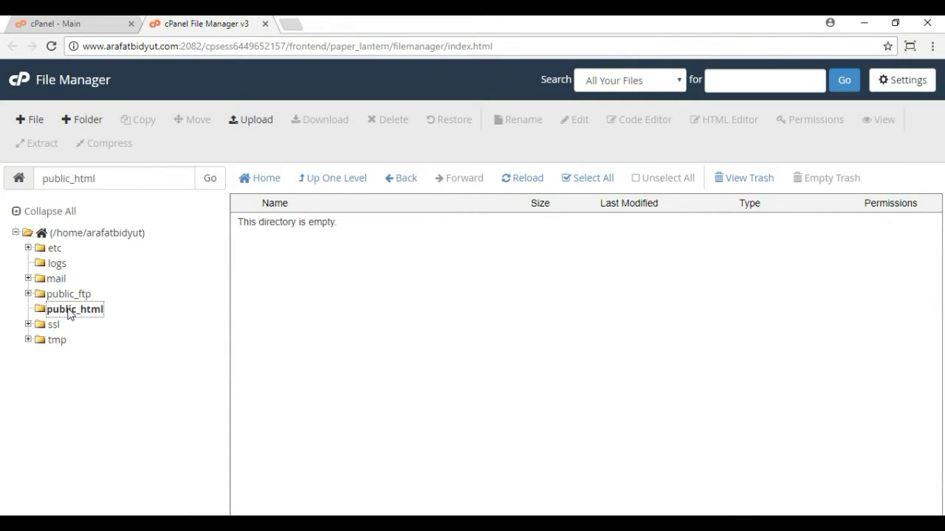
click(71, 311)
Step: Create a folder named gtr inside public_html and open a new browser tab
click(80, 122)
click(368, 266)
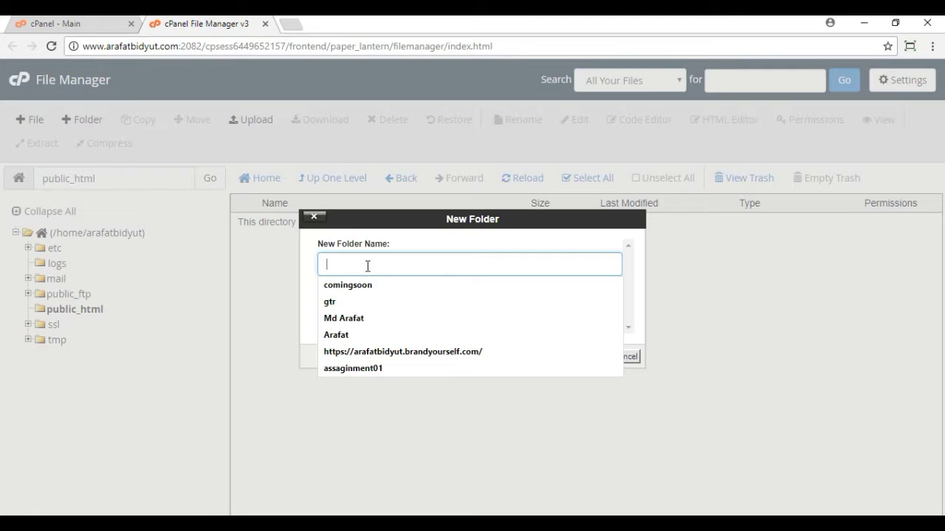
text(gtr)
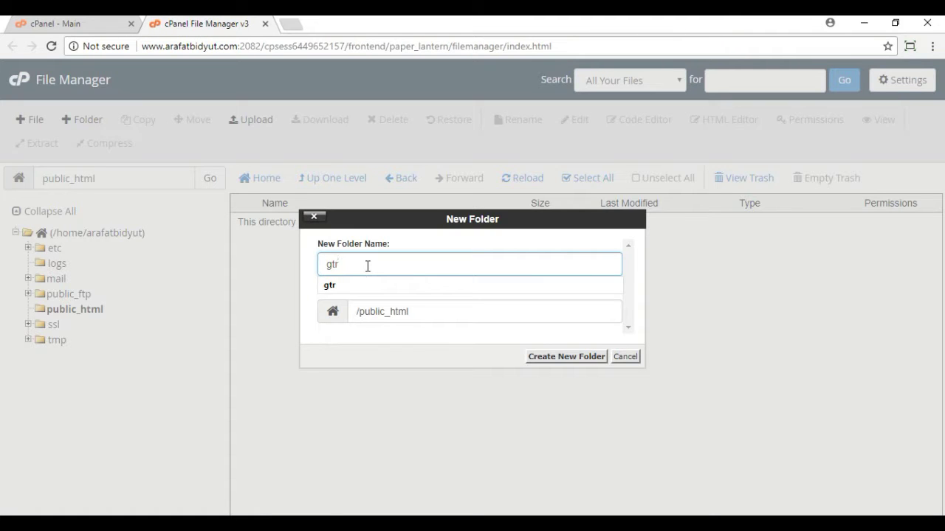
click(569, 358)
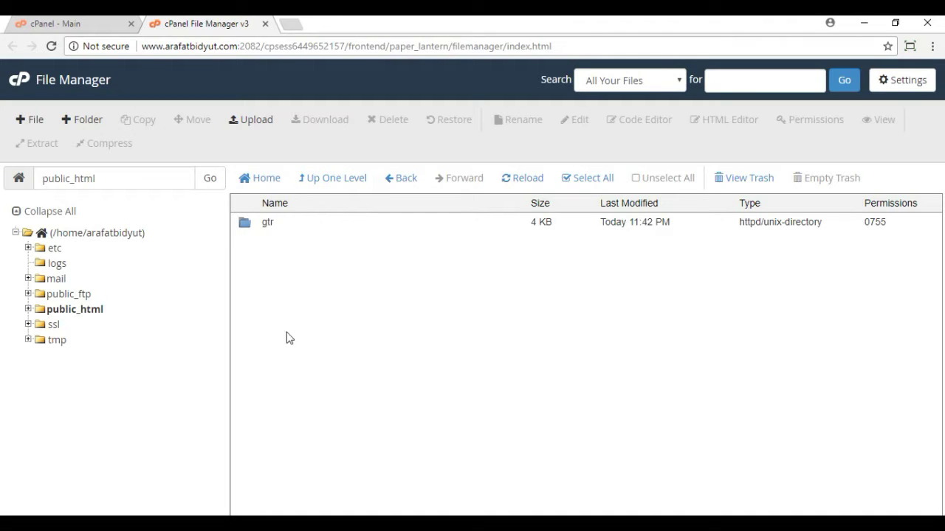
click(290, 27)
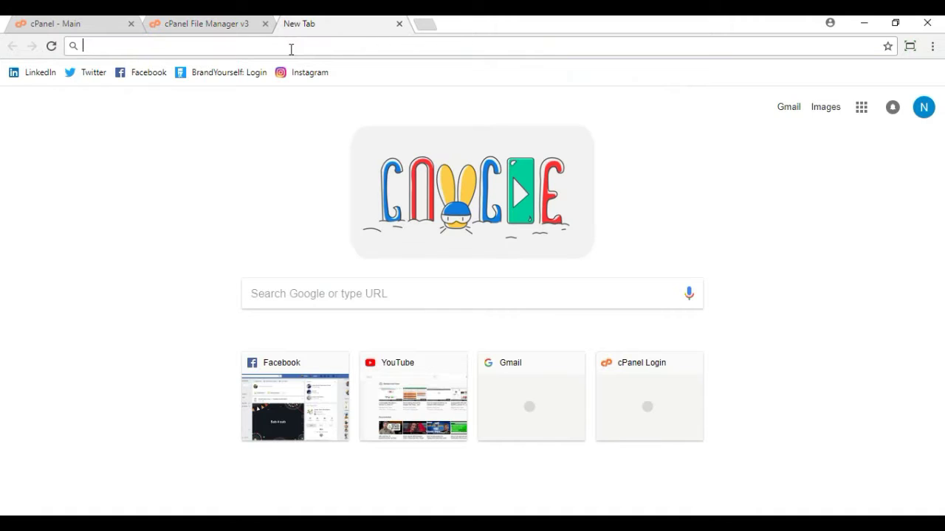
Step: Bring up wordpress.org's Download WordPress 4.9.4 page, then return to File Manager
text(w)
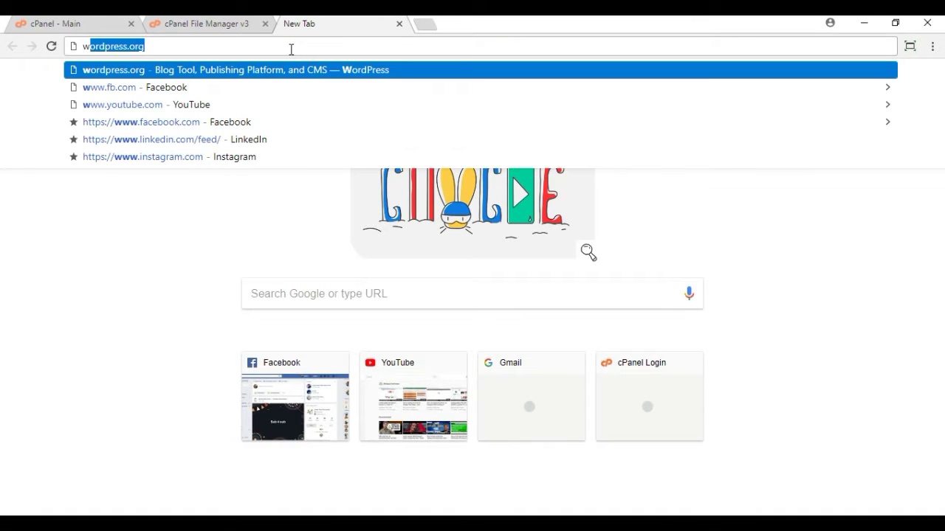
key(Return)
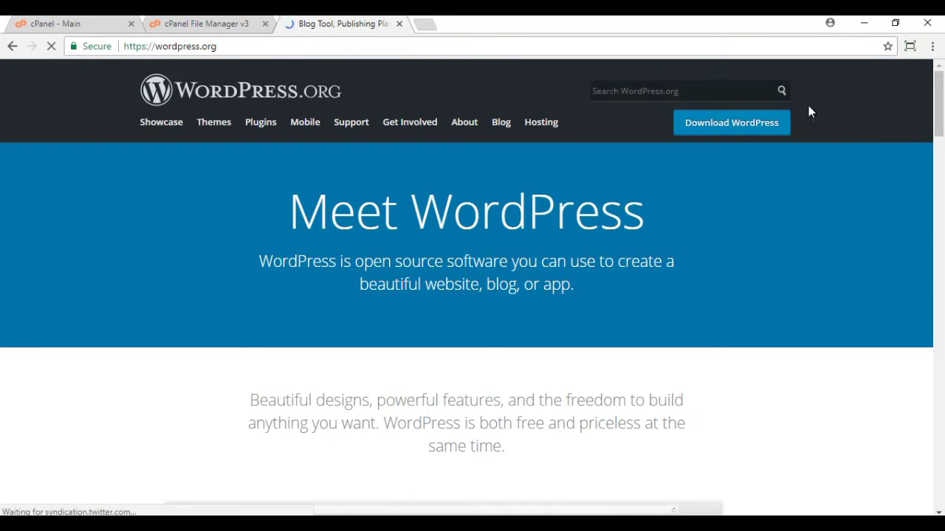
click(728, 130)
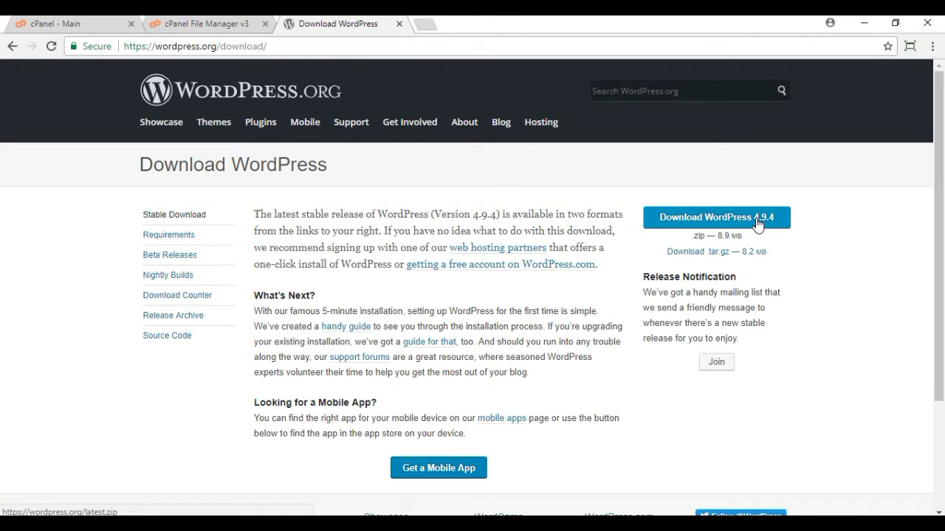
click(205, 23)
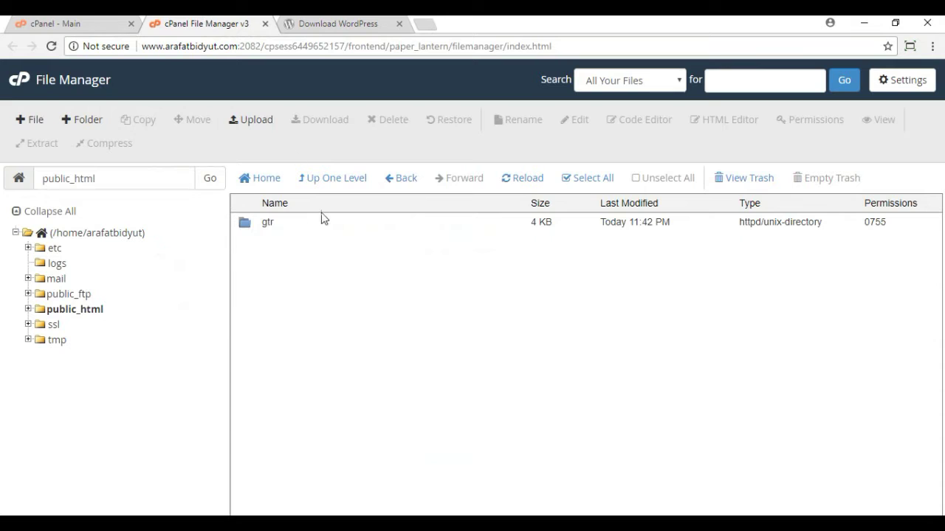
Step: Upload wordpress-4.7.zip (8.31 MB) into public_html and return to the file listing
click(257, 121)
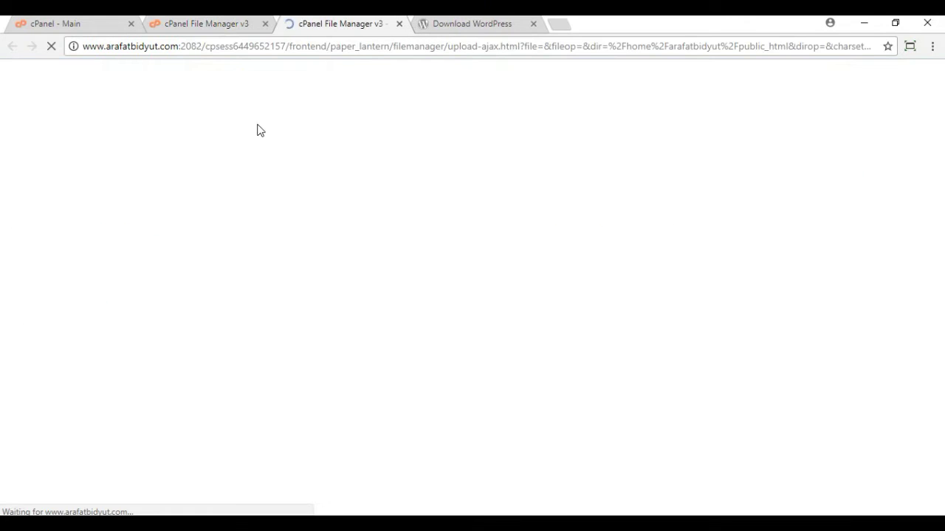
click(476, 310)
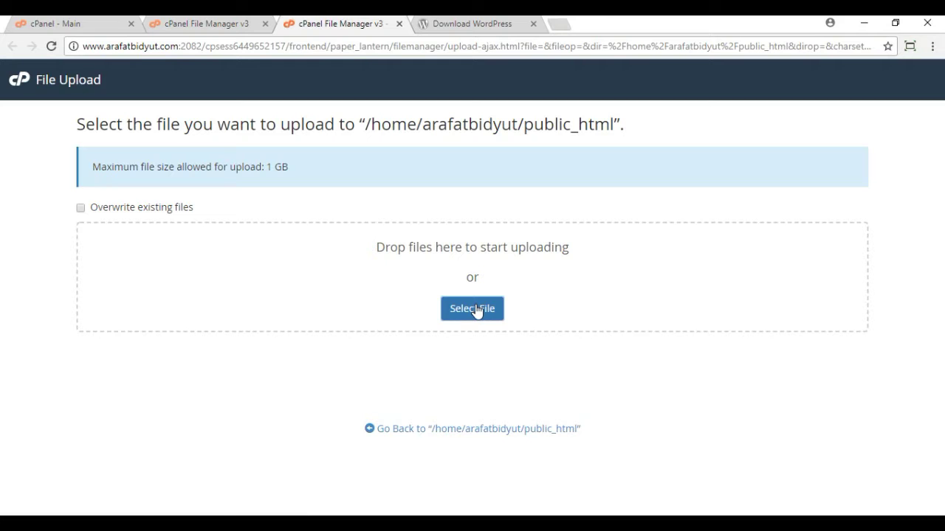
click(466, 315)
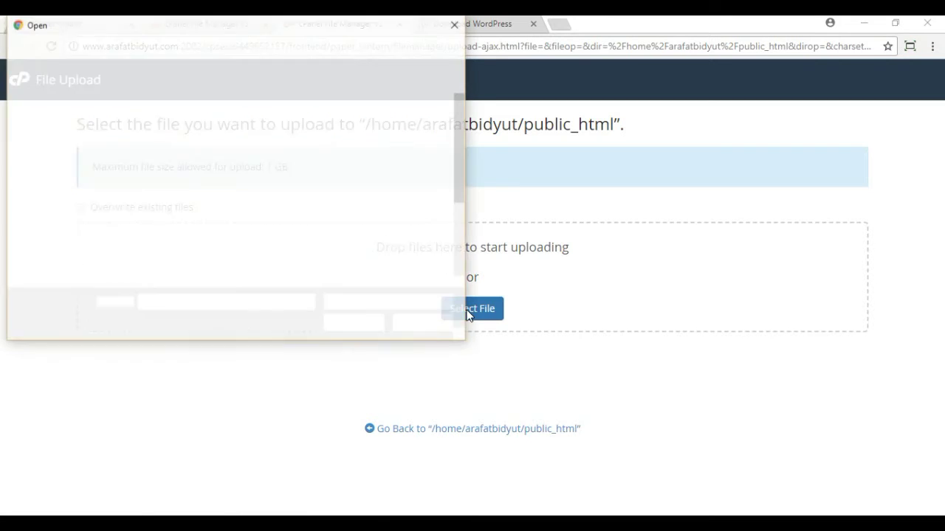
drag(457, 134, 470, 223)
click(323, 249)
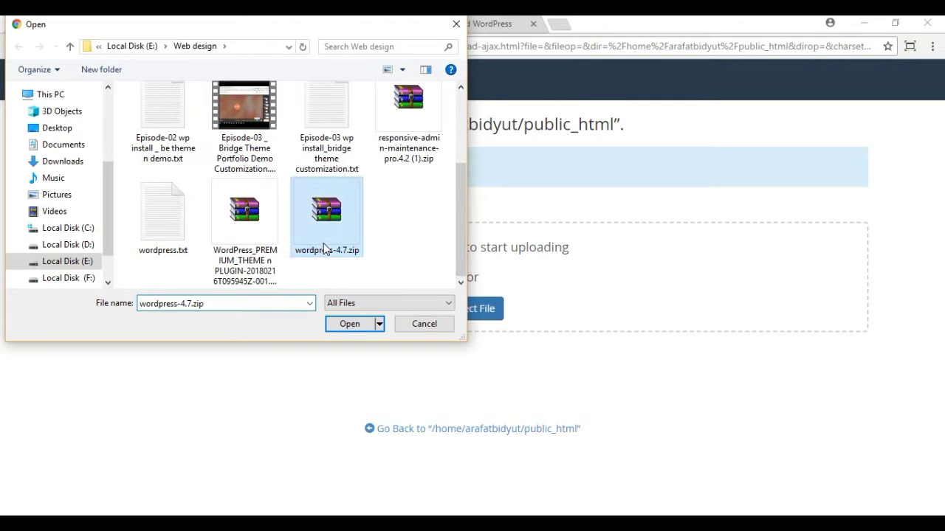
click(350, 324)
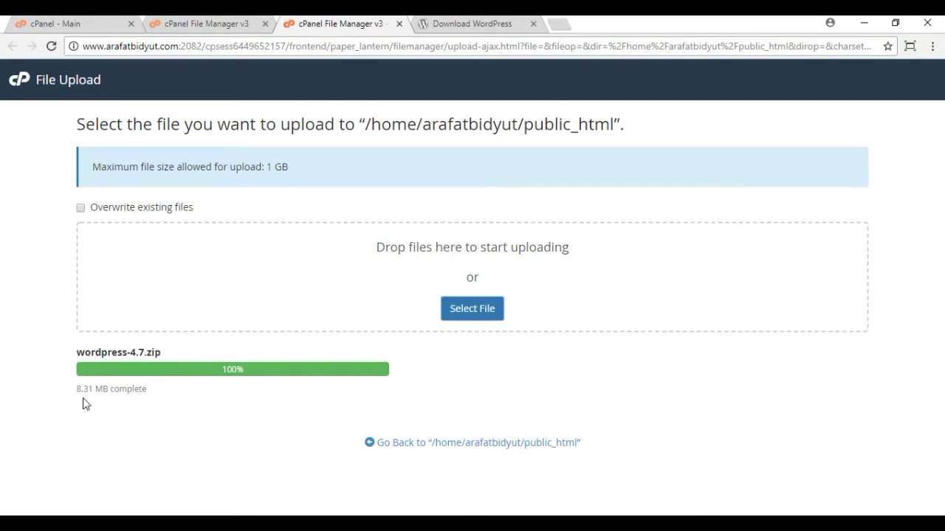
click(511, 444)
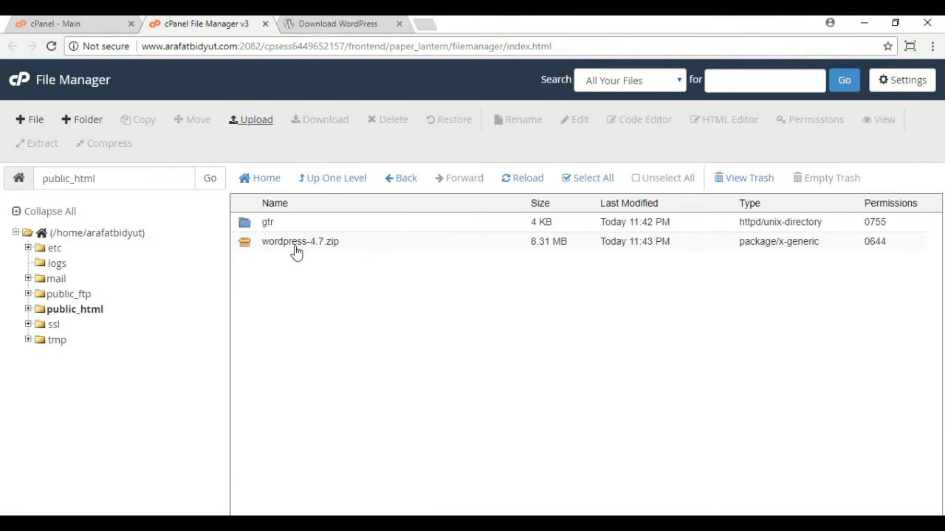
Step: Move wordpress-4.7.zip into the gtr folder and open gtr
click(285, 250)
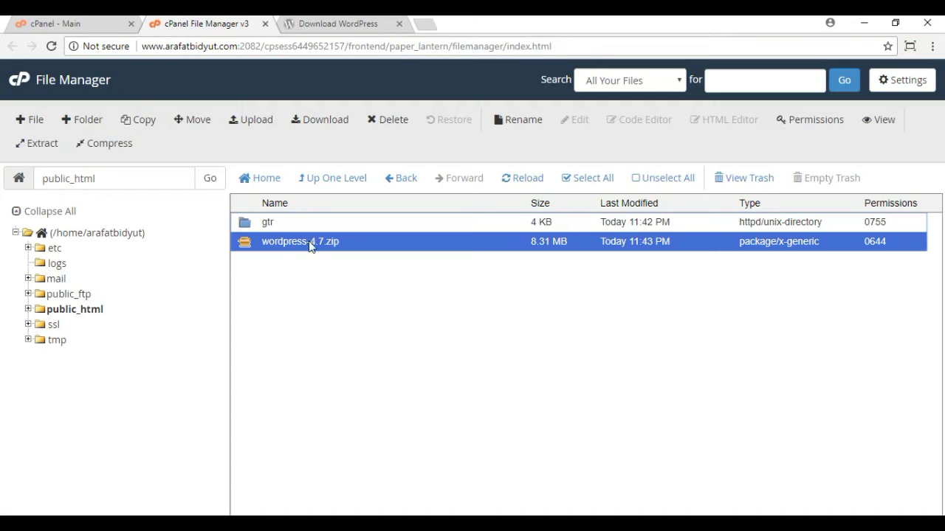
drag(290, 242, 286, 222)
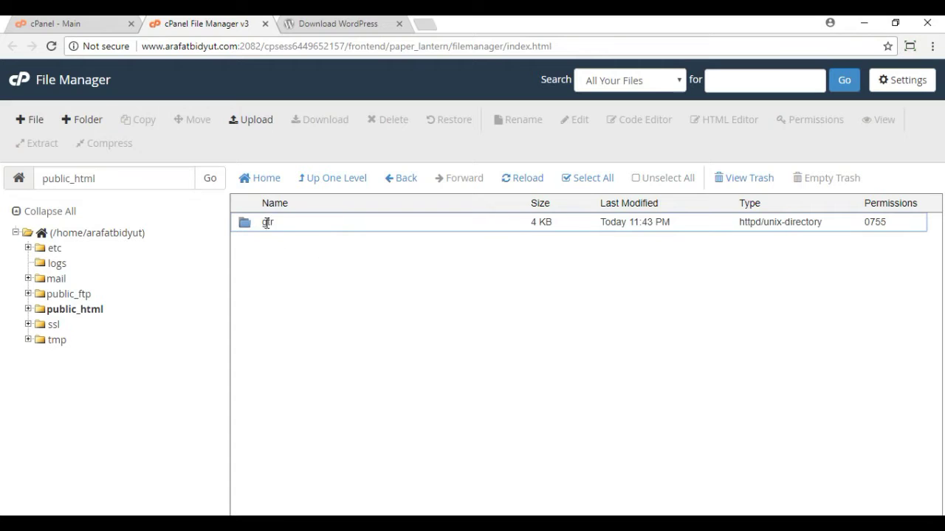
double_click(270, 226)
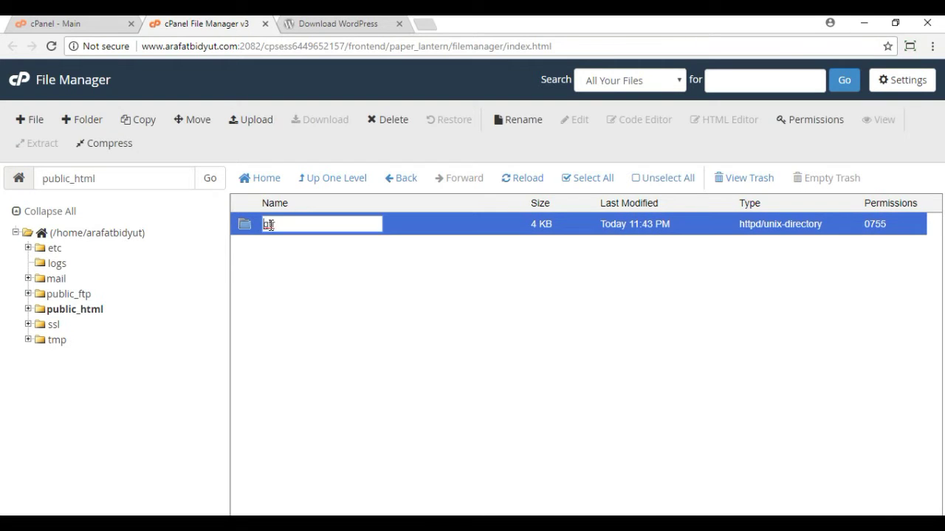
click(347, 263)
double_click(400, 229)
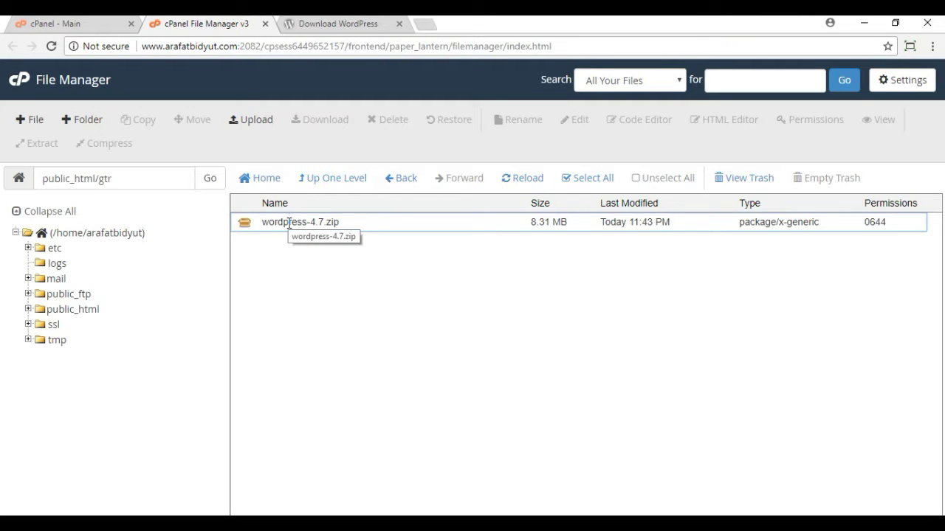
Step: Choose Extract for the wordpress-4.7.zip archive
click(288, 223)
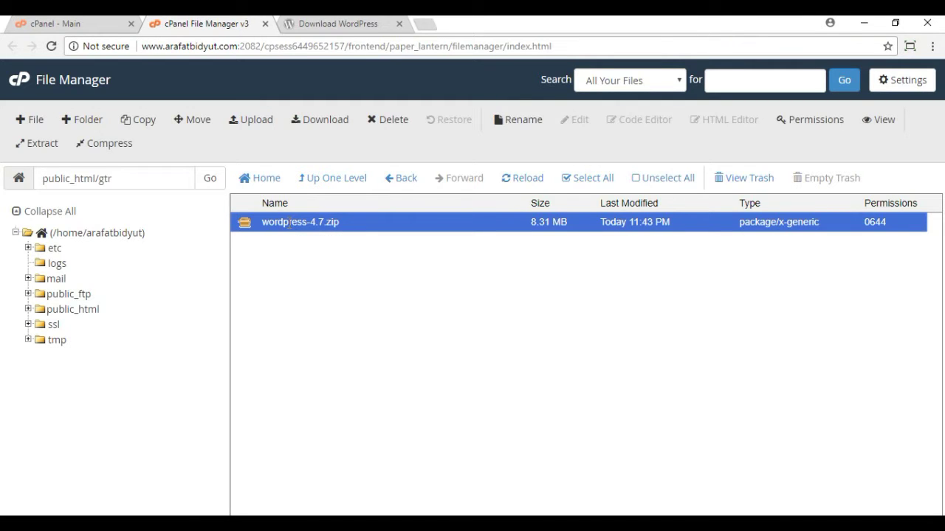
right_click(298, 223)
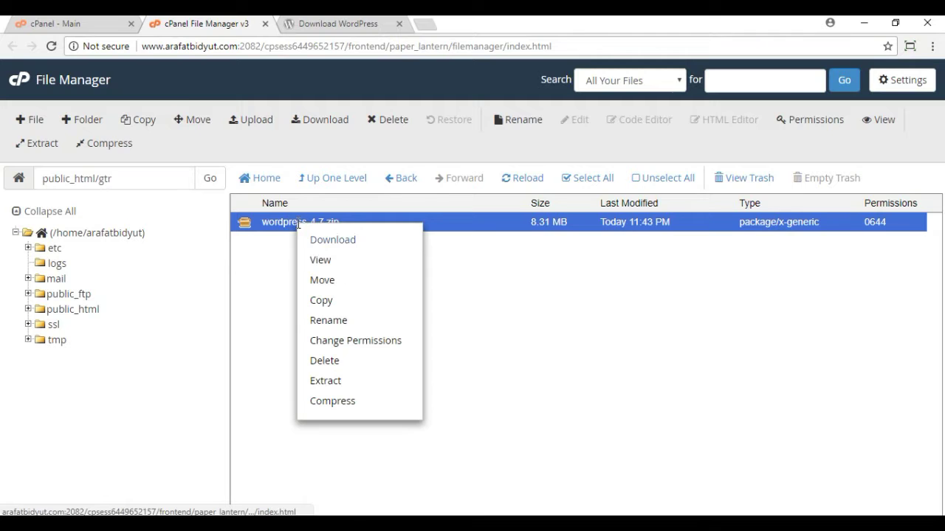
click(325, 381)
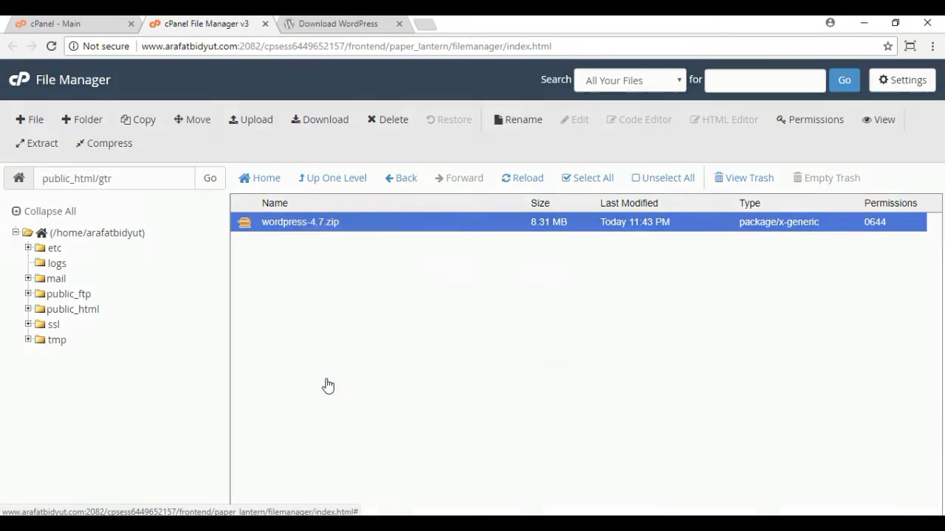
Step: Extract wordpress-4.7.zip into gtr, then delete the zip archive
click(569, 359)
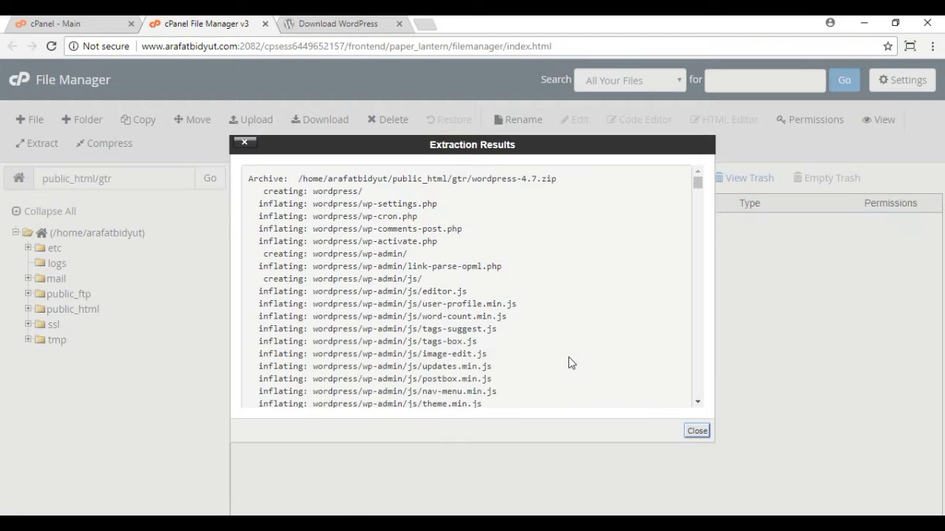
click(704, 435)
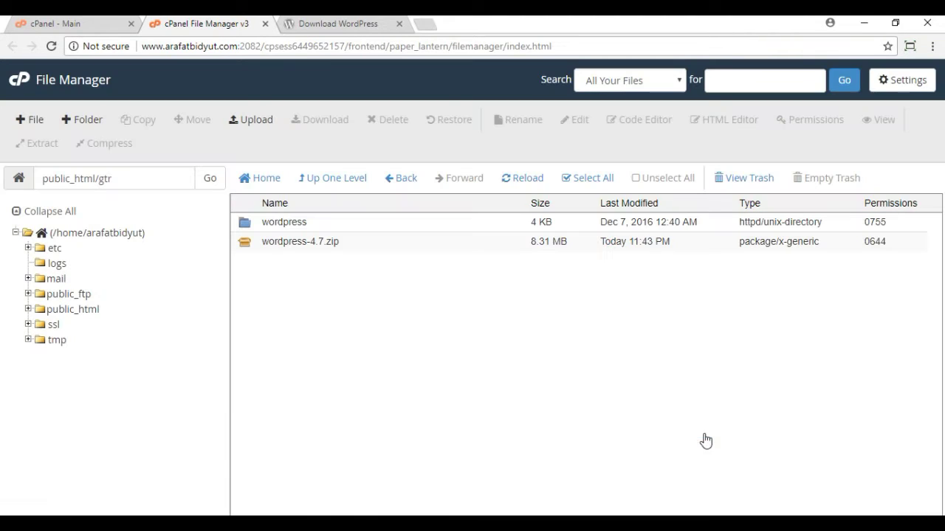
click(294, 248)
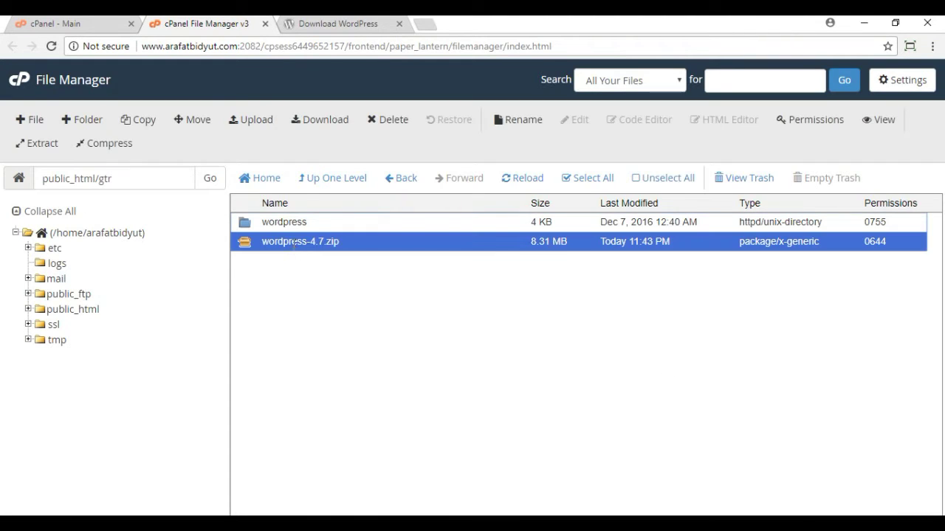
click(398, 127)
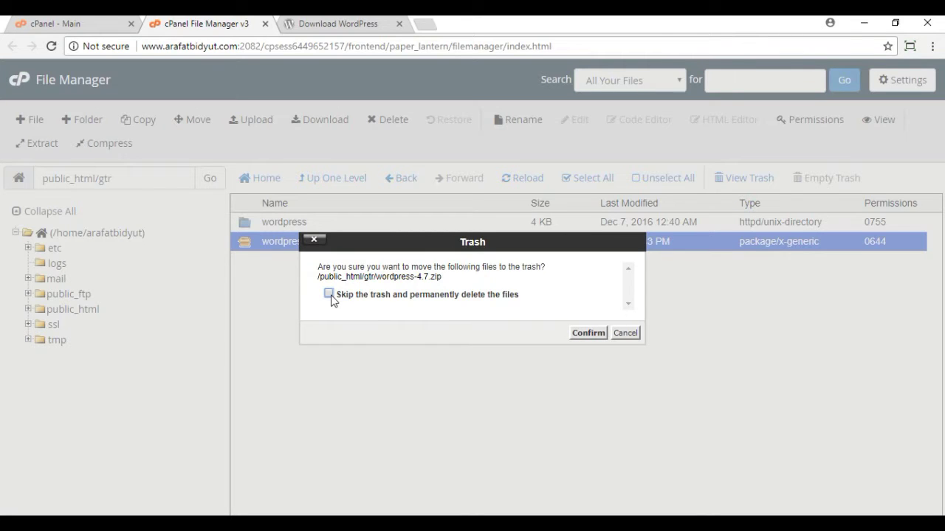
click(588, 333)
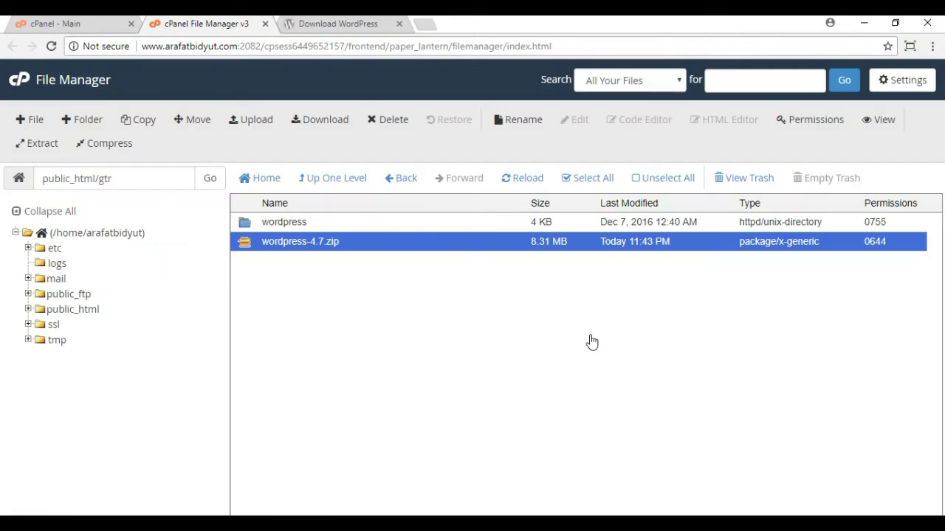
Step: Open the extracted wordpress folder
click(285, 226)
double_click(274, 226)
click(354, 268)
double_click(367, 228)
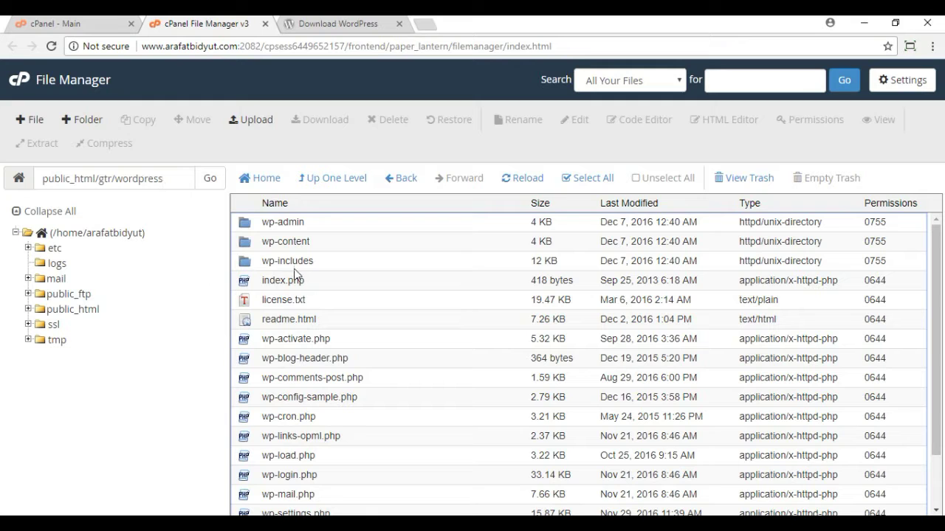
Step: Move all files from the wordpress folder to /public_html/gtr and go up a level
click(575, 180)
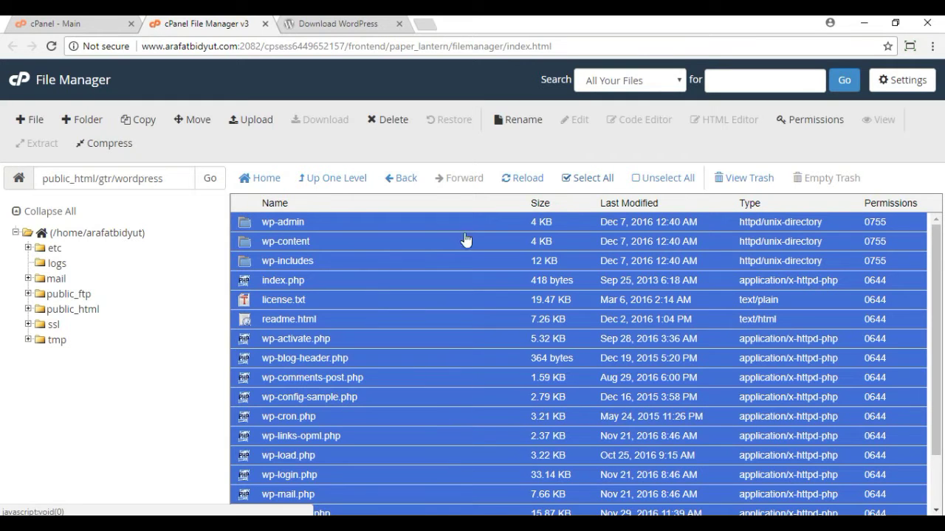
click(193, 119)
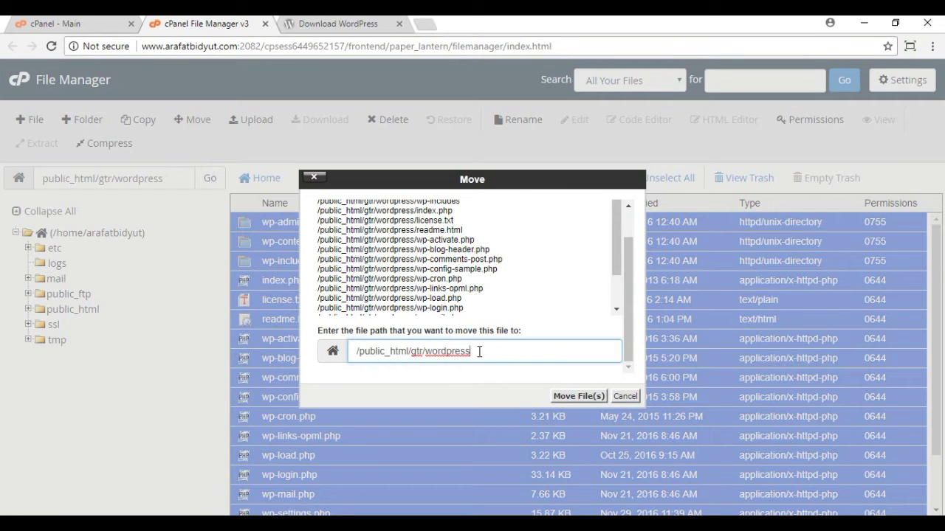
key(BackSpace)
key(BackSpace)
key(BackSpace)
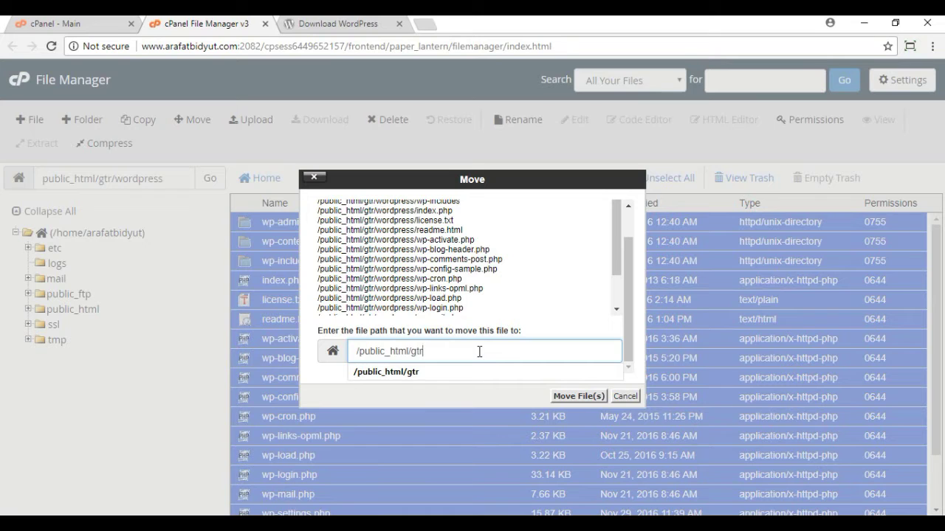
click(582, 396)
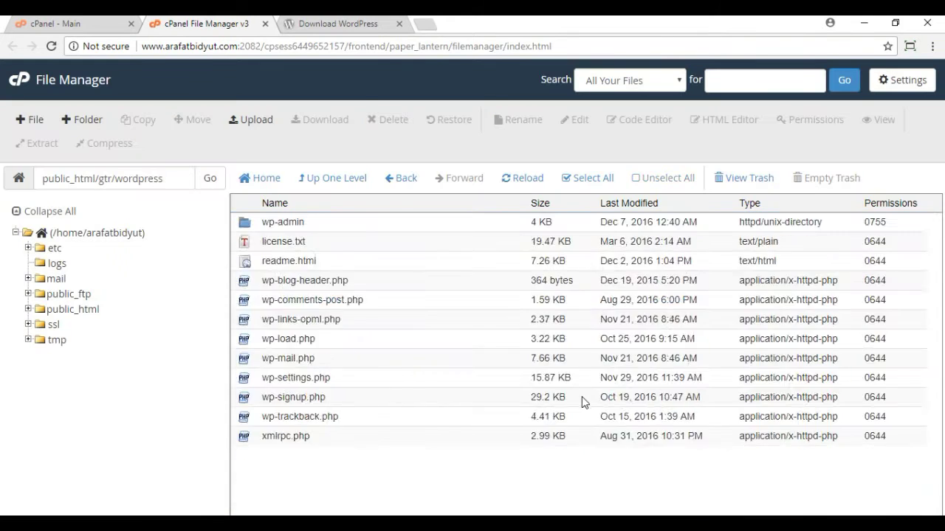
click(323, 182)
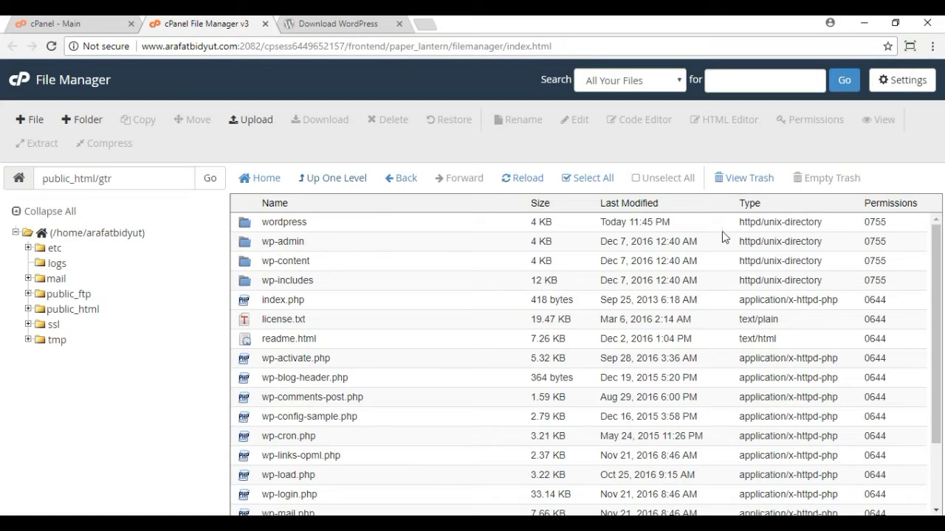
Step: Permanently delete the empty wordpress folder, skipping the trash, then reopen gtr from public_html
click(295, 224)
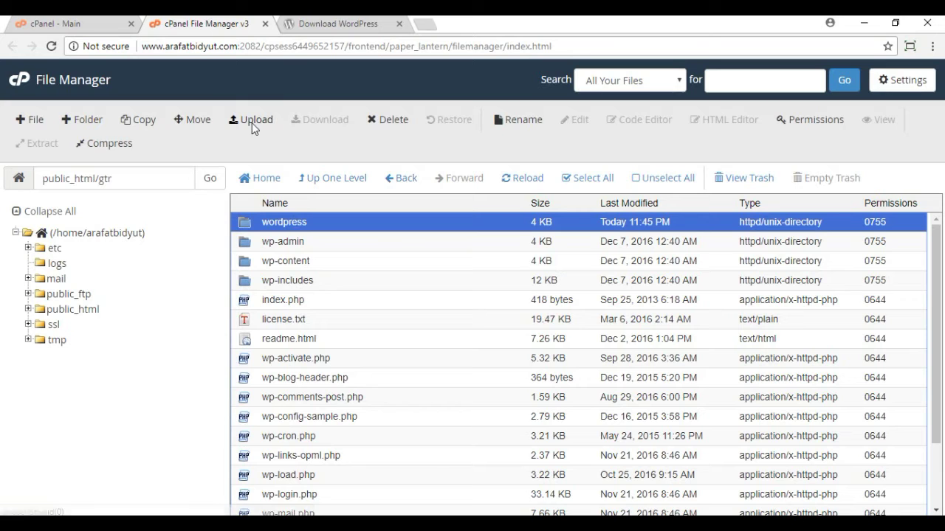
click(387, 120)
click(329, 294)
click(588, 333)
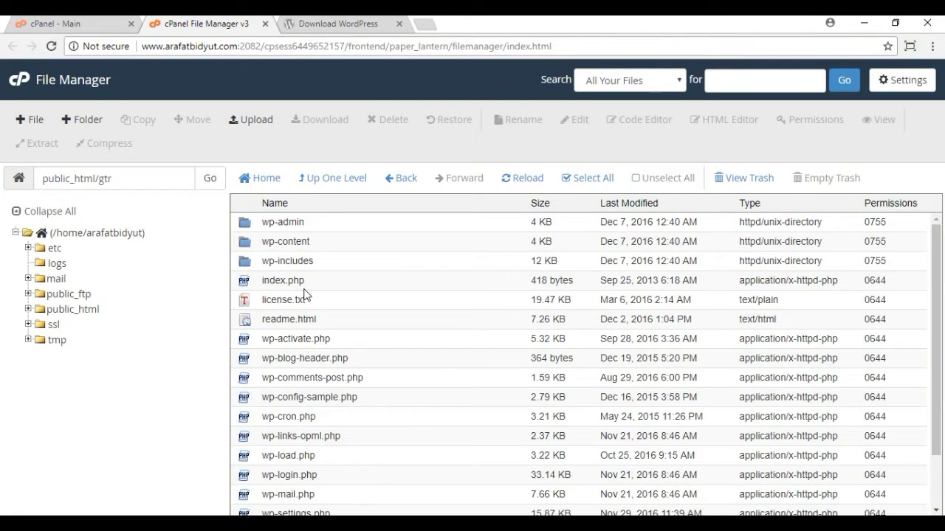
click(68, 310)
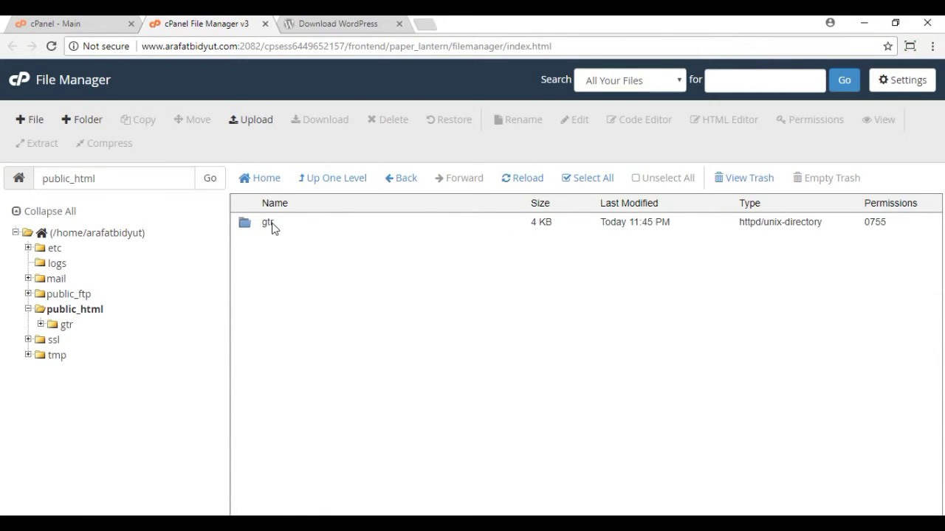
click(268, 223)
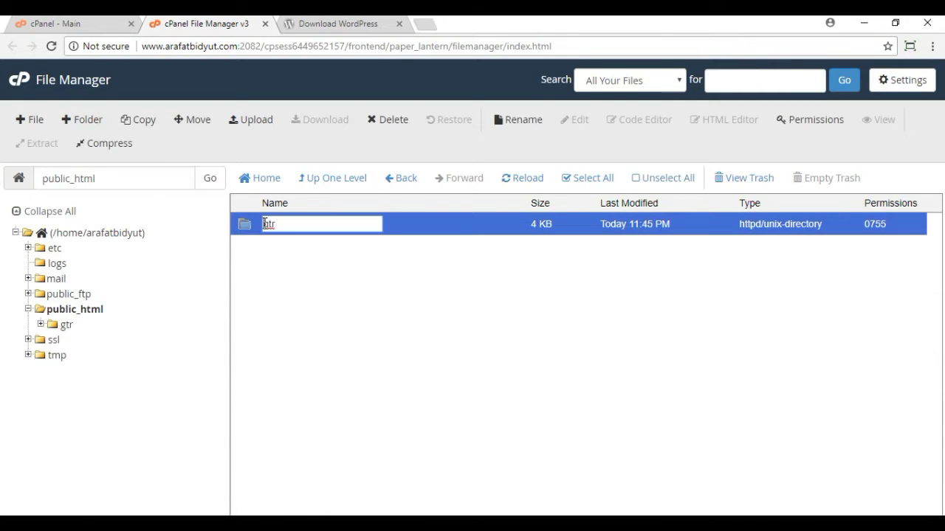
double_click(410, 222)
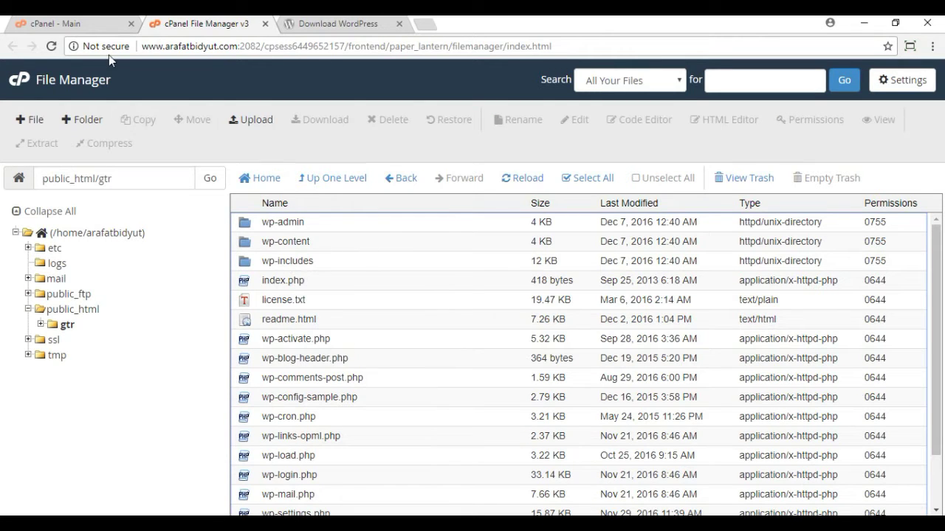
Step: Create a MySQL database named gtr on cPanel's MySQL® Databases page
click(18, 87)
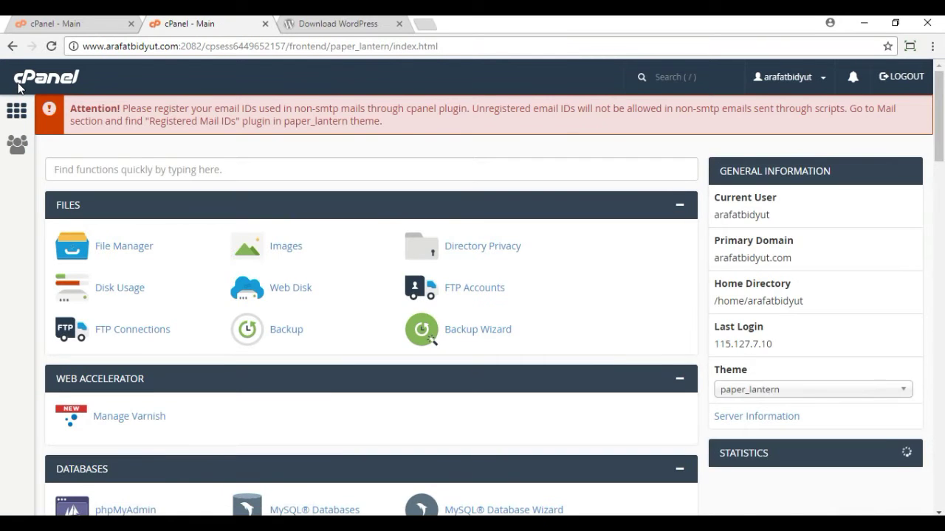
scroll(273, 216, down, 2)
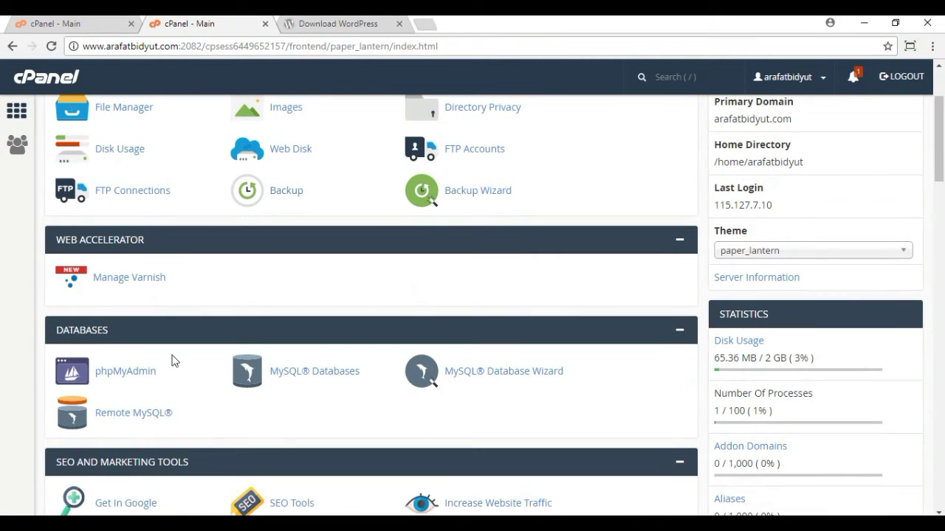
click(320, 375)
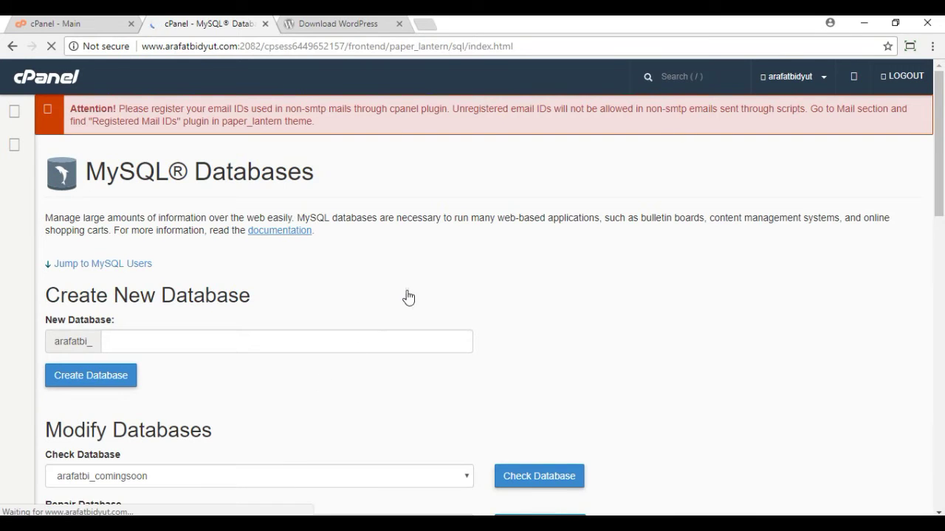
scroll(406, 296, down, 2)
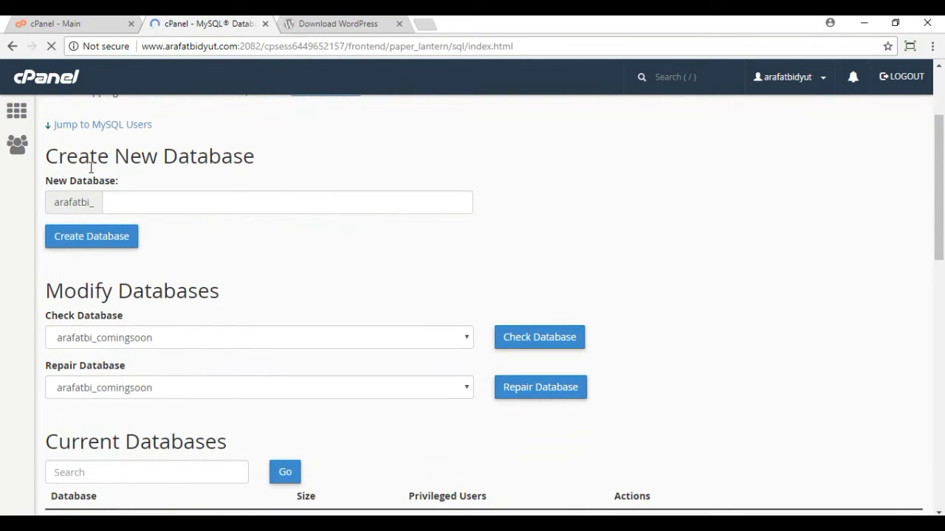
click(135, 205)
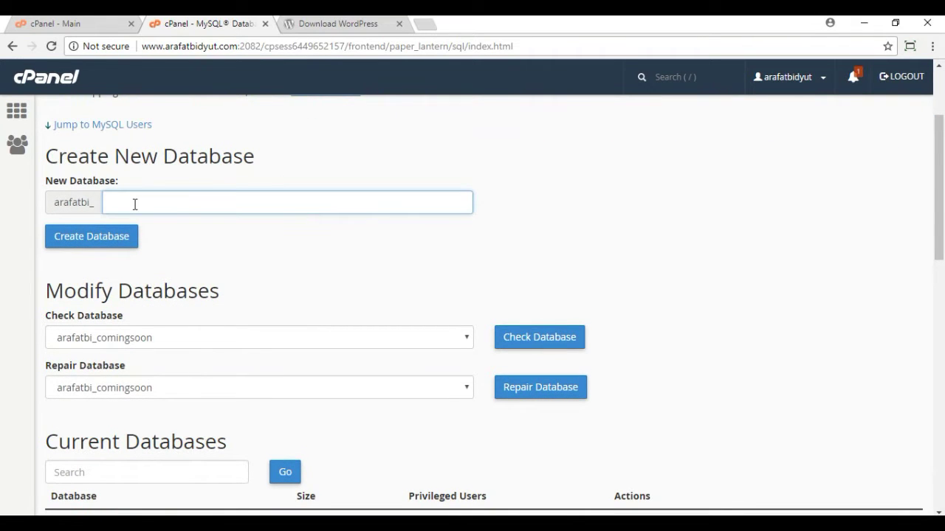
text(gtr)
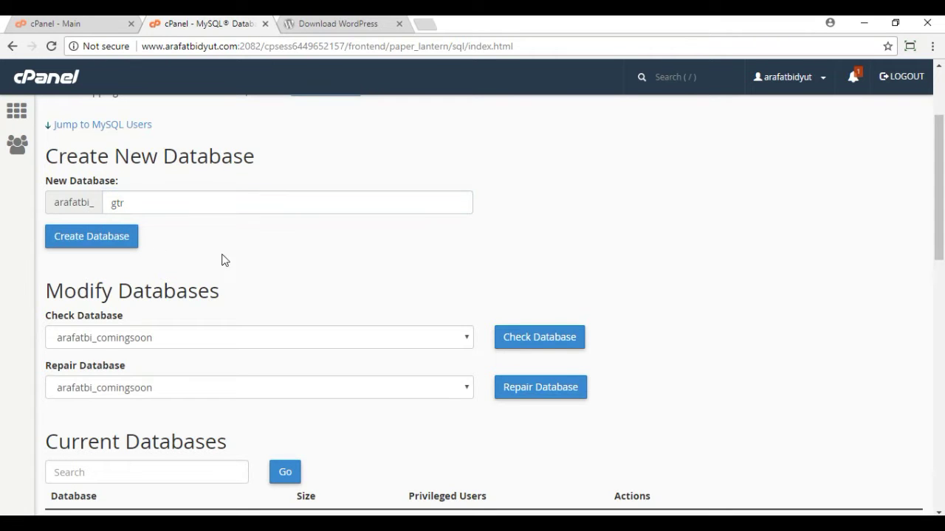
click(135, 243)
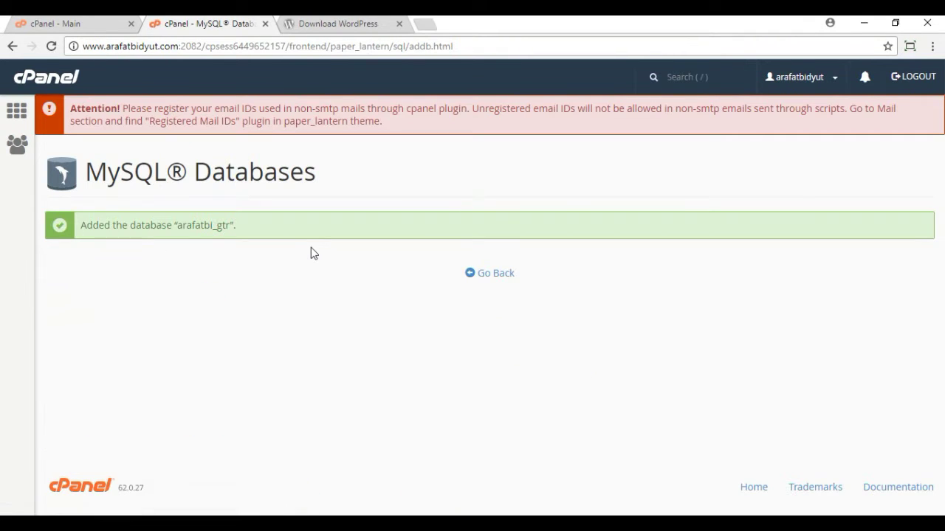
Step: Enter gtr as the new MySQL username under Add New User
click(496, 277)
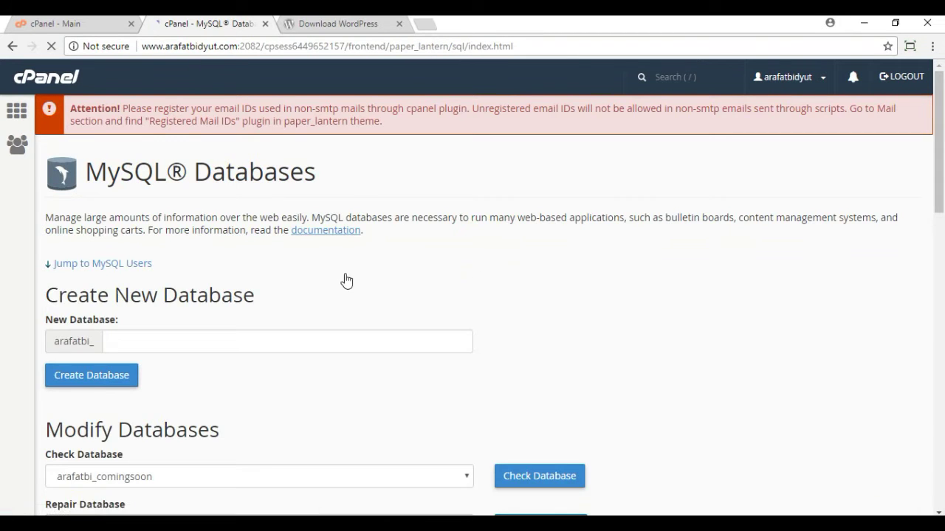
scroll(344, 279, down, 3)
scroll(342, 278, down, 4)
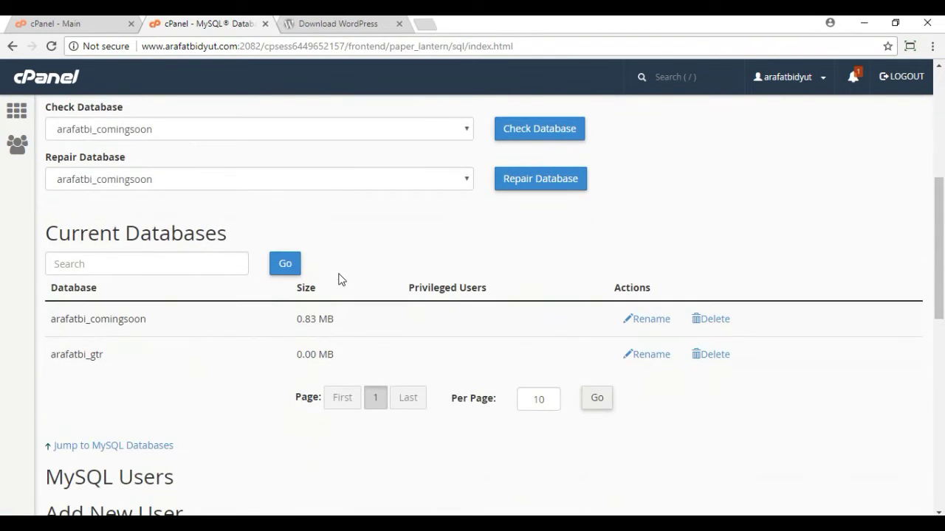
scroll(308, 283, down, 1)
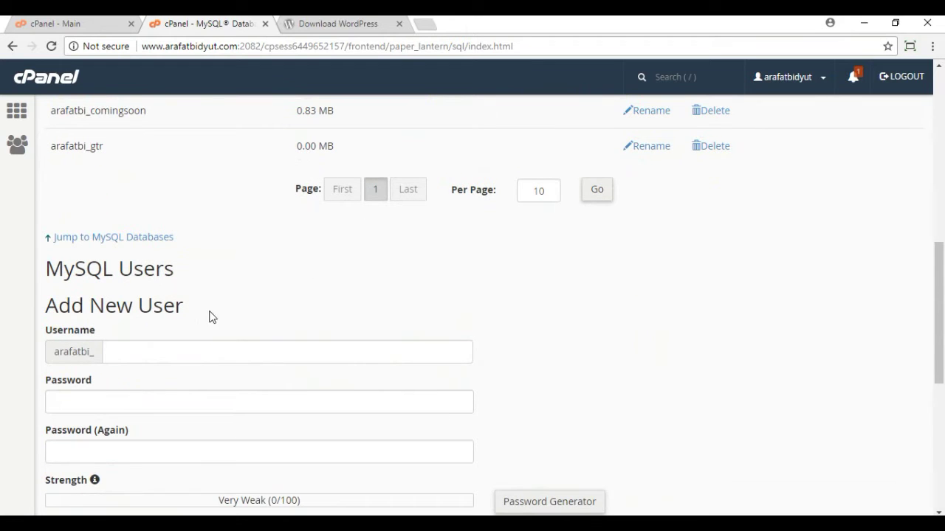
click(129, 355)
text(gtr)
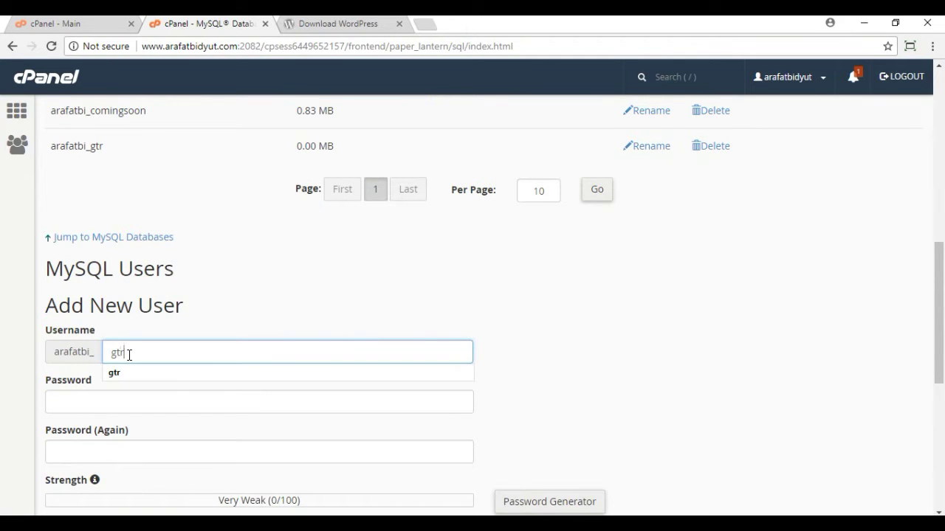
click(568, 363)
Step: Set and confirm the gtr user's password, create the user, and go back
scroll(567, 361, down, 2)
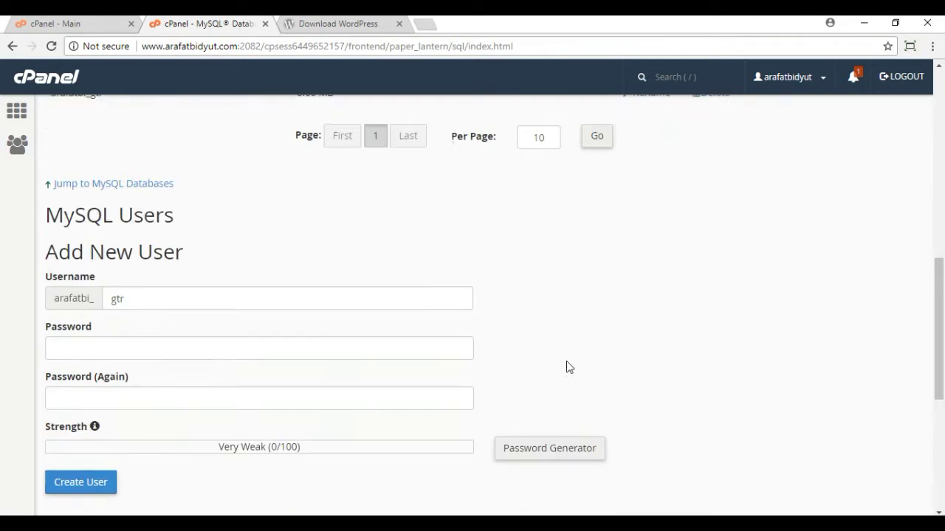
click(79, 264)
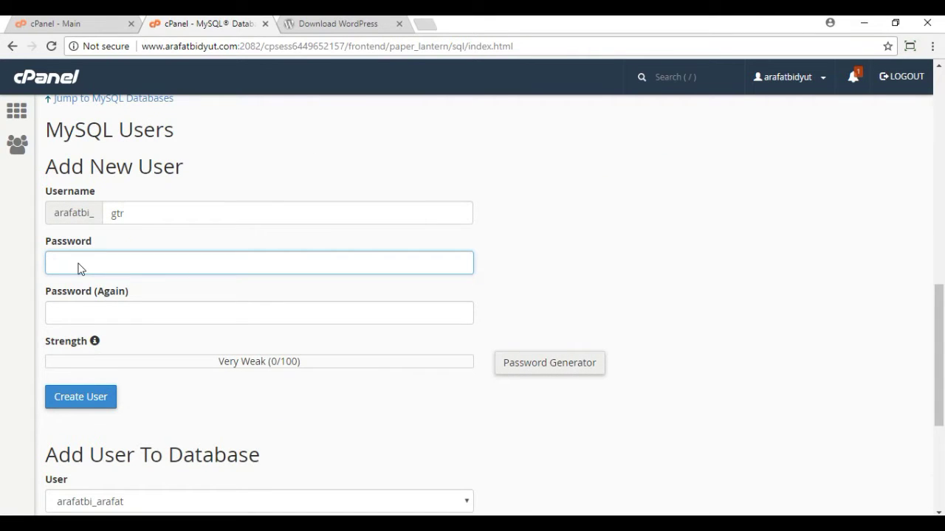
text(•••)
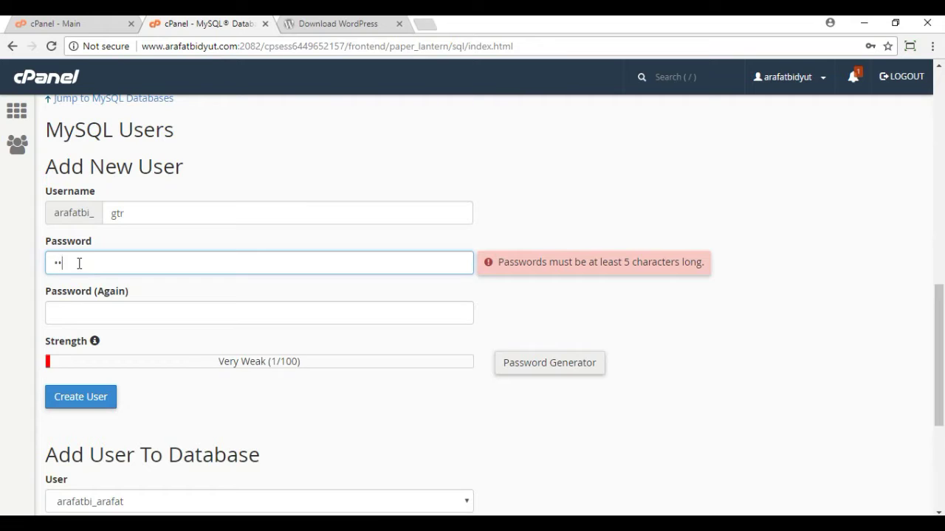
text(••)
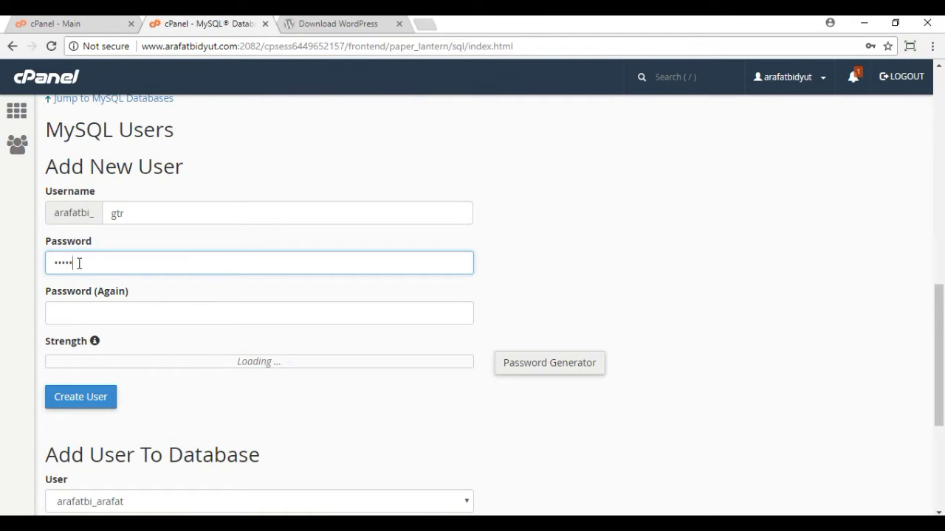
key(BackSpace)
key(BackSpace)
key(BackSpace)
key(BackSpace)
key(BackSpace)
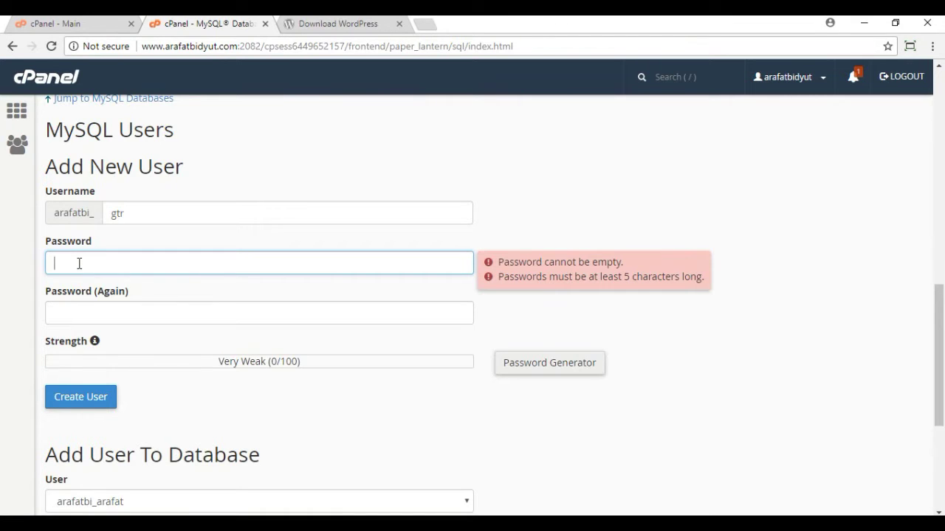
text(••••••)
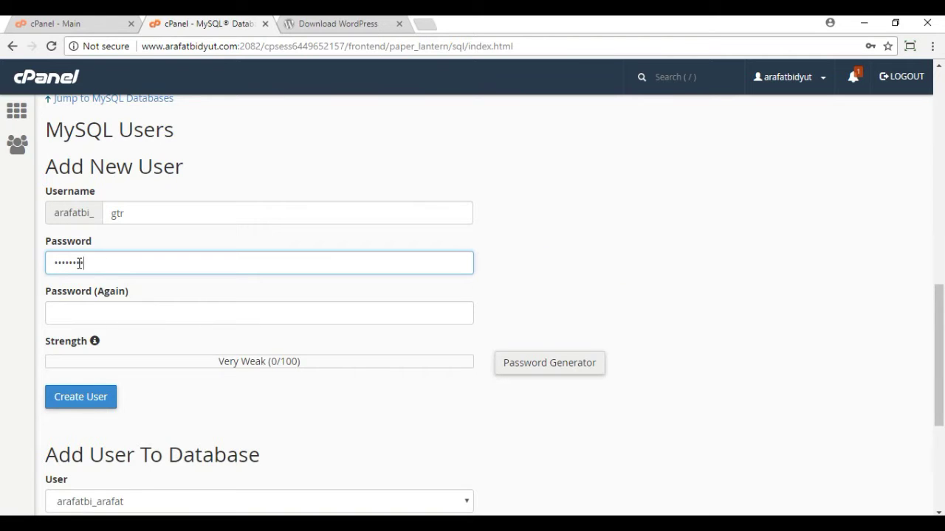
click(88, 318)
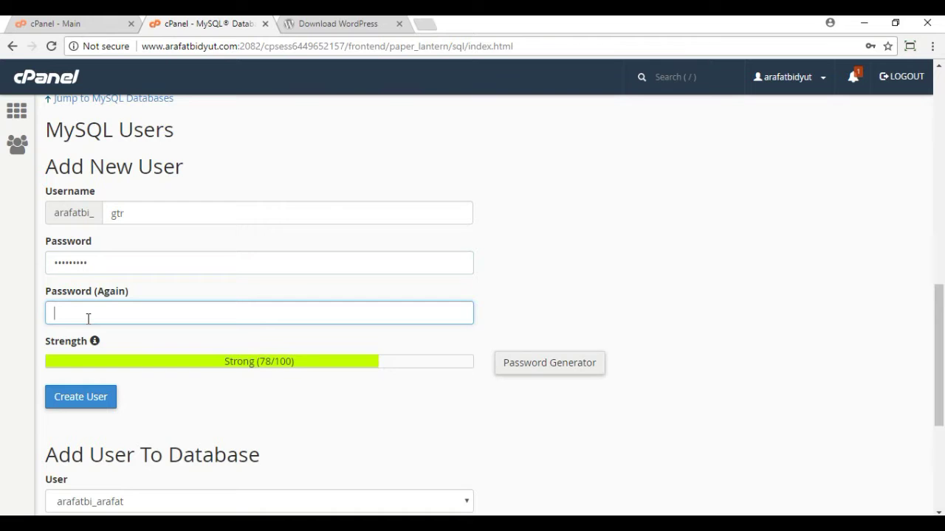
text(•••••••••)
scroll(218, 339, down, 1)
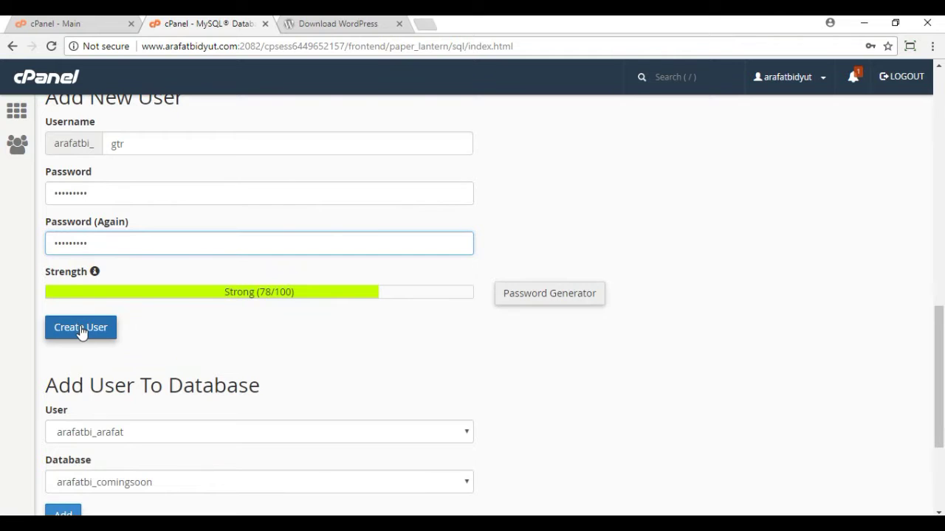
click(81, 330)
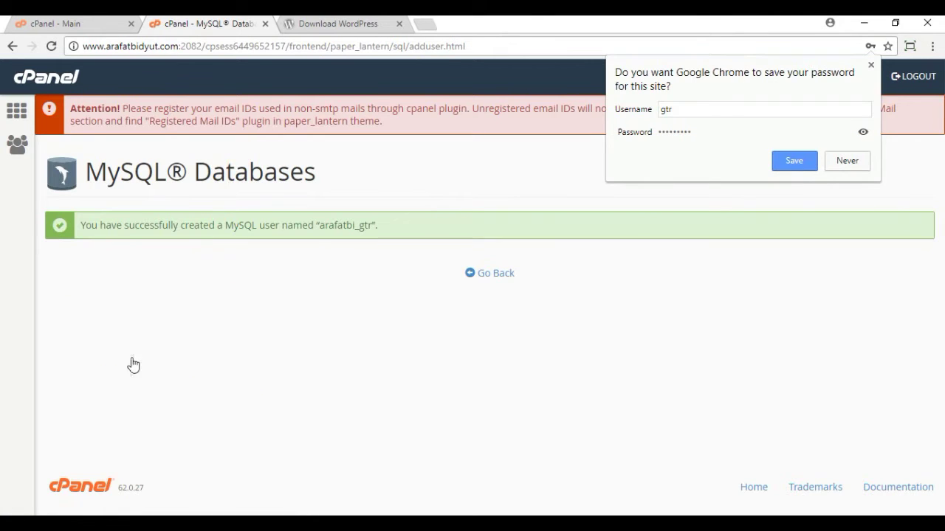
click(496, 274)
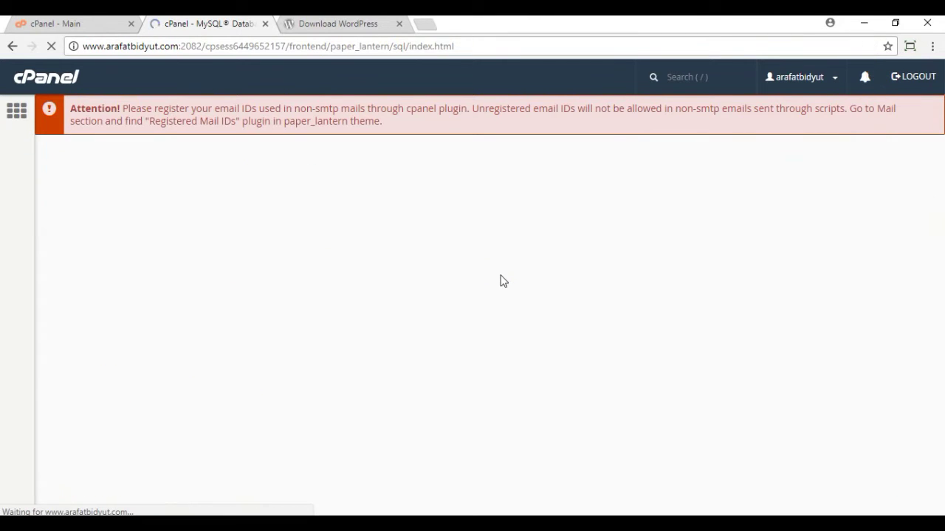
Step: Add user arafatbi_gtr to database arafatbi_gtr under Add User To Database
scroll(379, 291, down, 5)
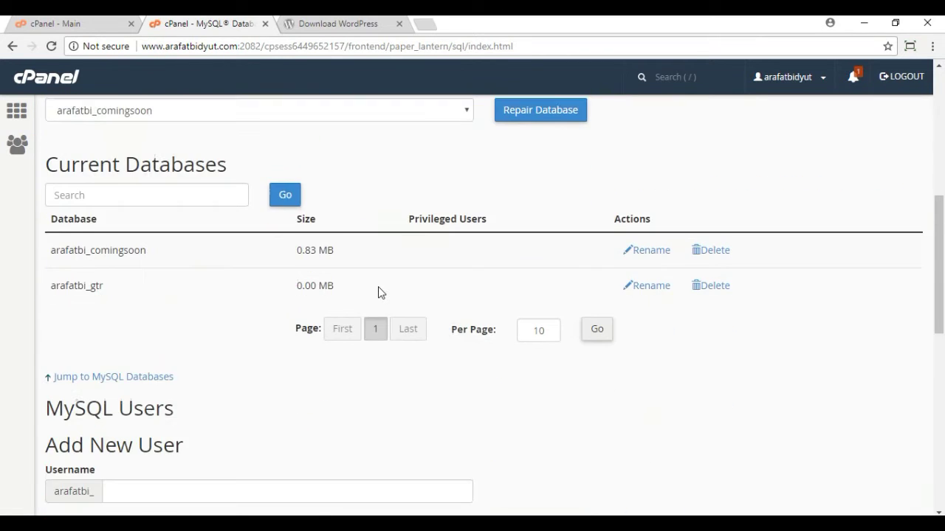
scroll(379, 292, down, 5)
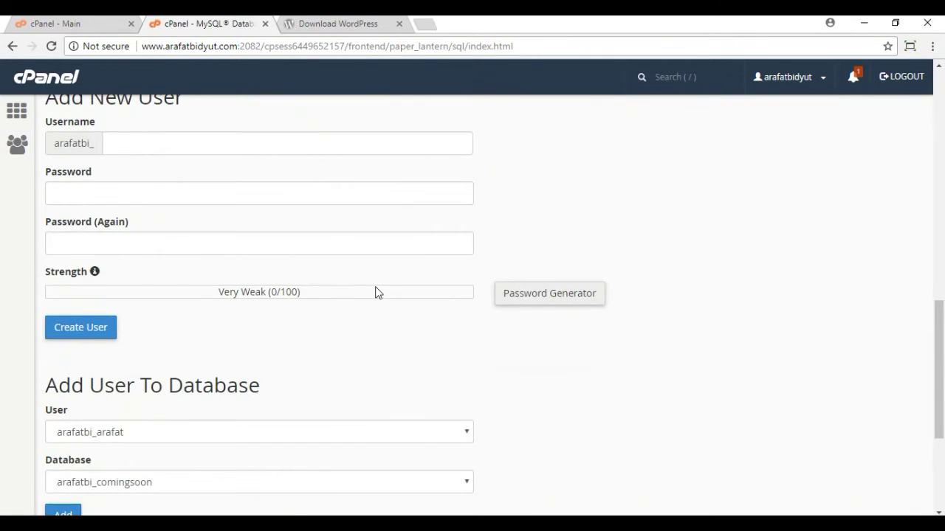
scroll(376, 292, down, 3)
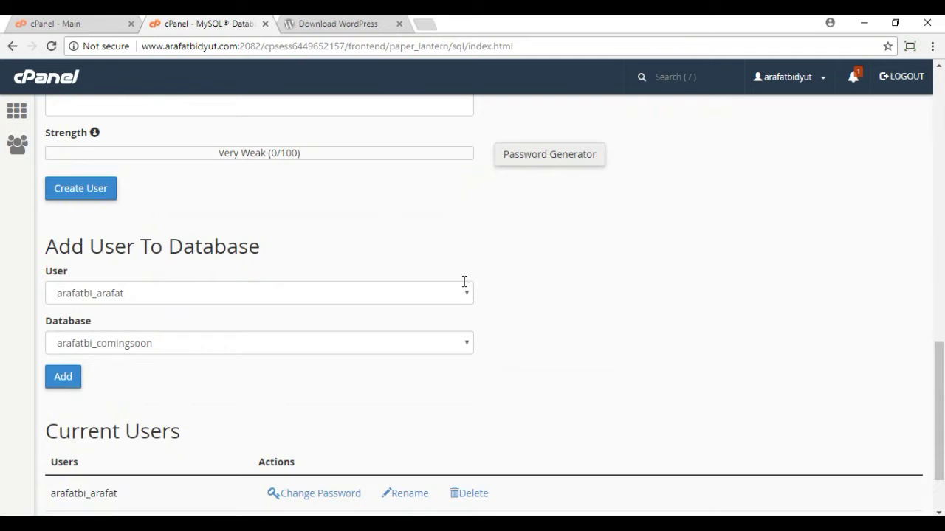
click(455, 296)
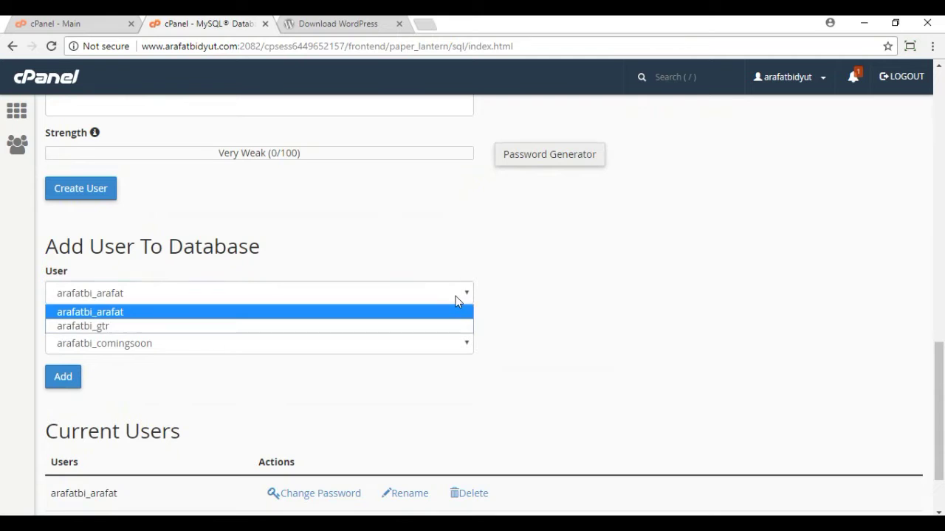
click(105, 326)
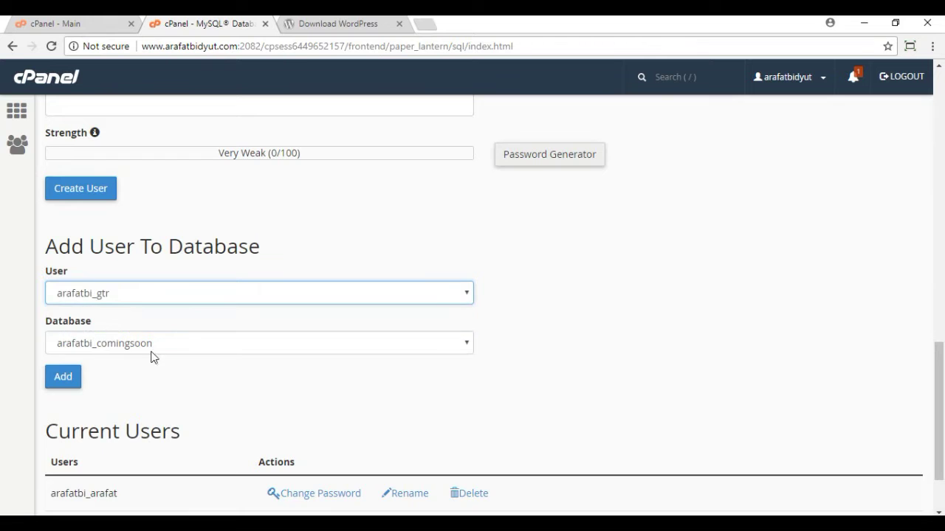
click(153, 346)
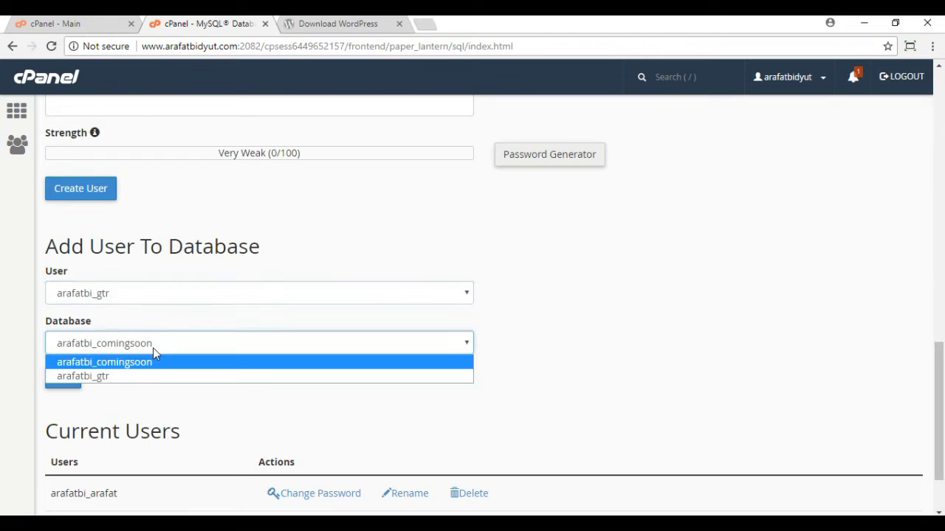
click(96, 376)
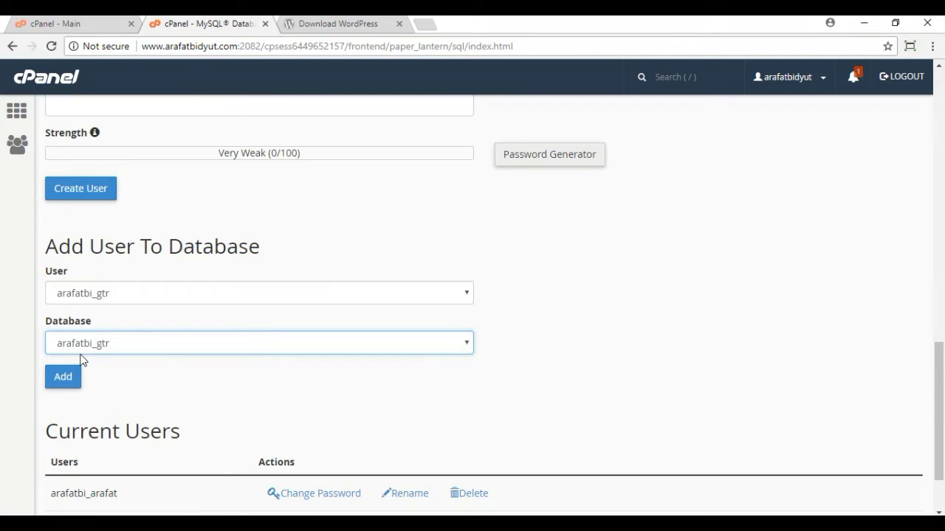
click(66, 381)
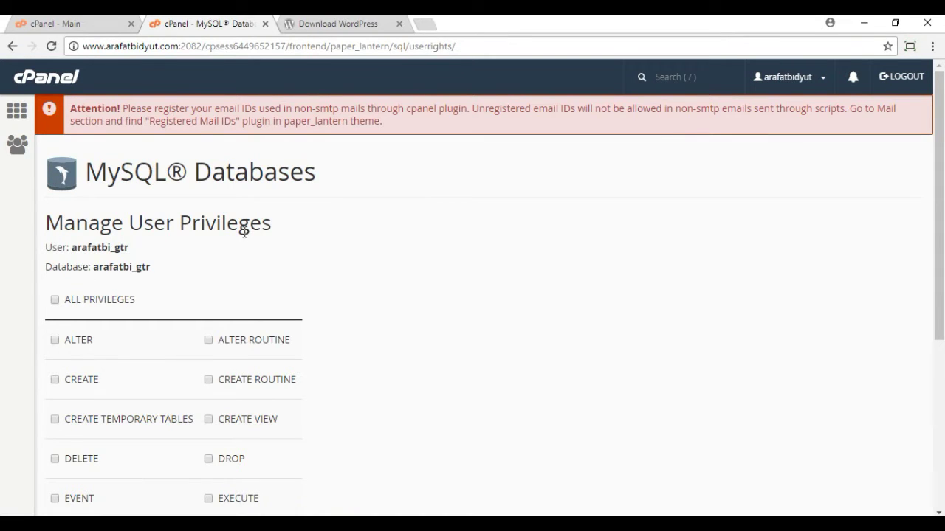
Step: Grant arafatbi_gtr ALL PRIVILEGES on the arafatbi_gtr database and save the changes
click(56, 300)
scroll(383, 307, down, 4)
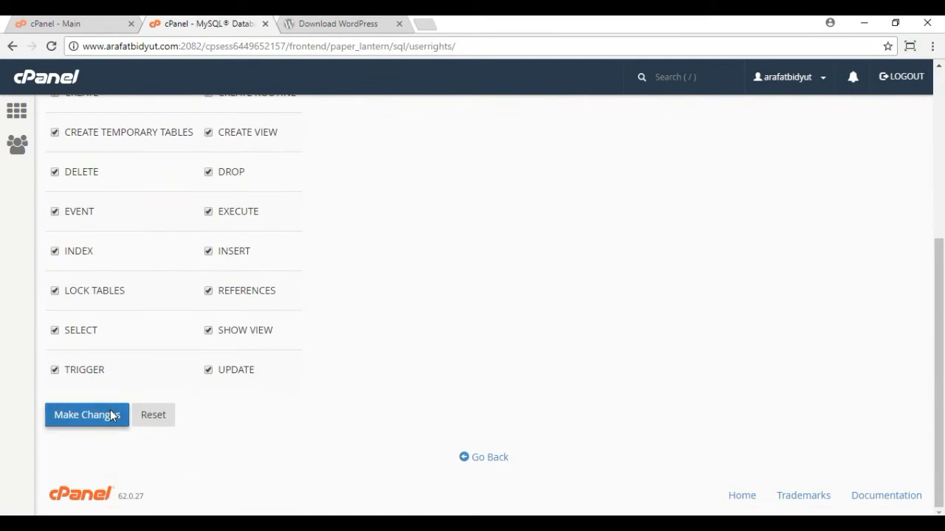
click(111, 415)
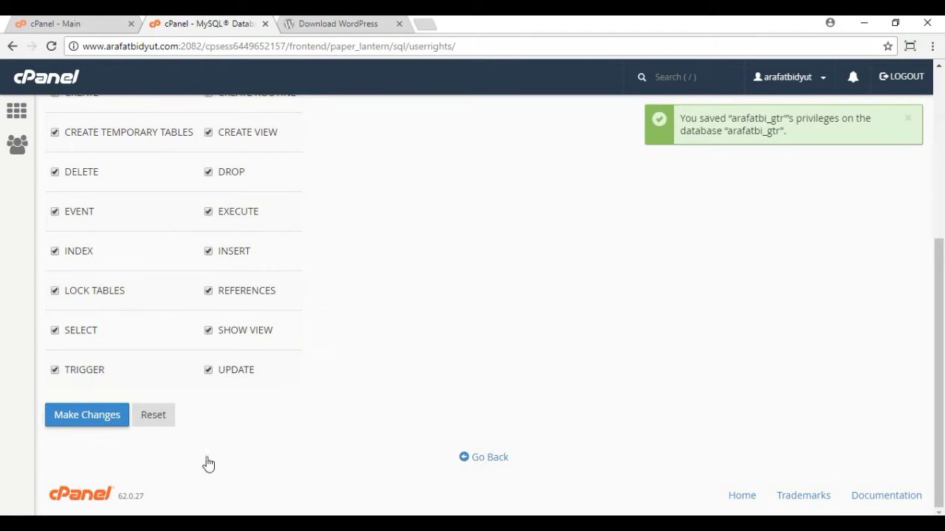
click(488, 458)
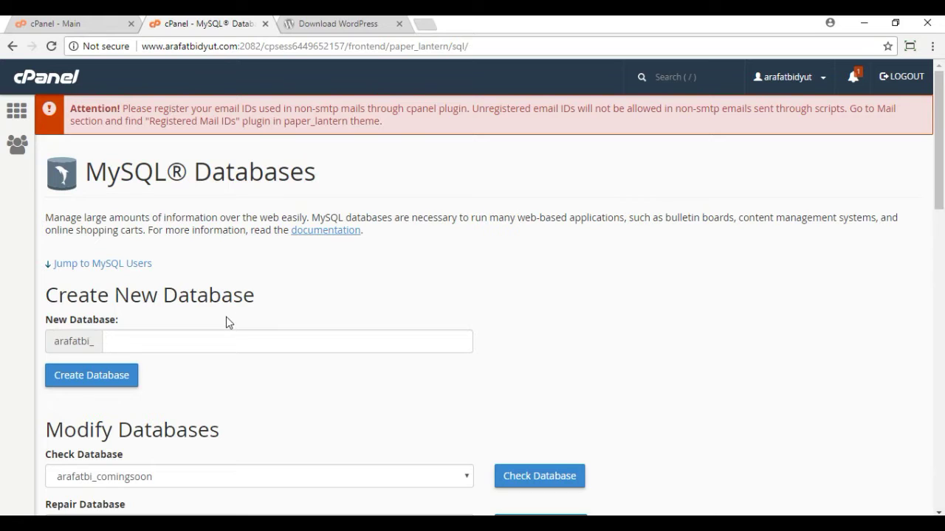
Step: Verify arafatbi_gtr is listed under Privileged Users, then switch to the WordPress download tab
scroll(226, 317, down, 2)
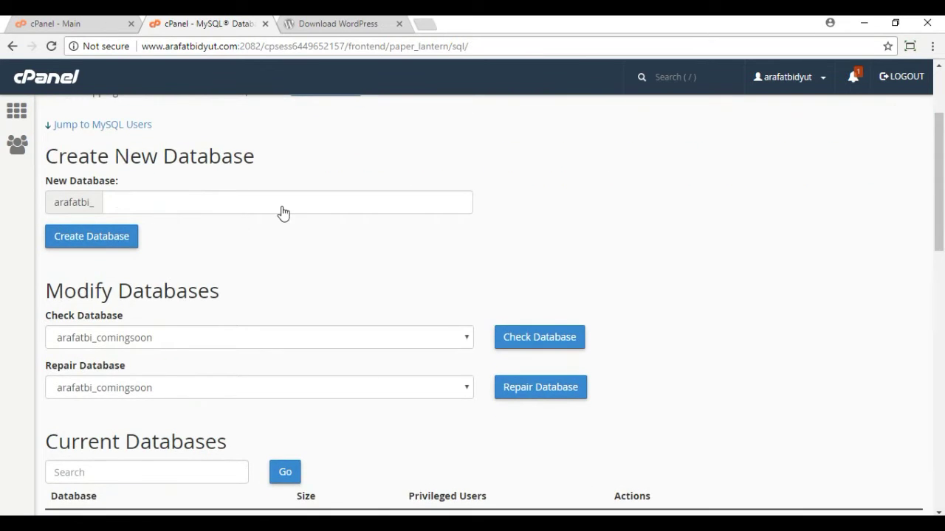
scroll(133, 299, down, 2)
scroll(79, 342, down, 4)
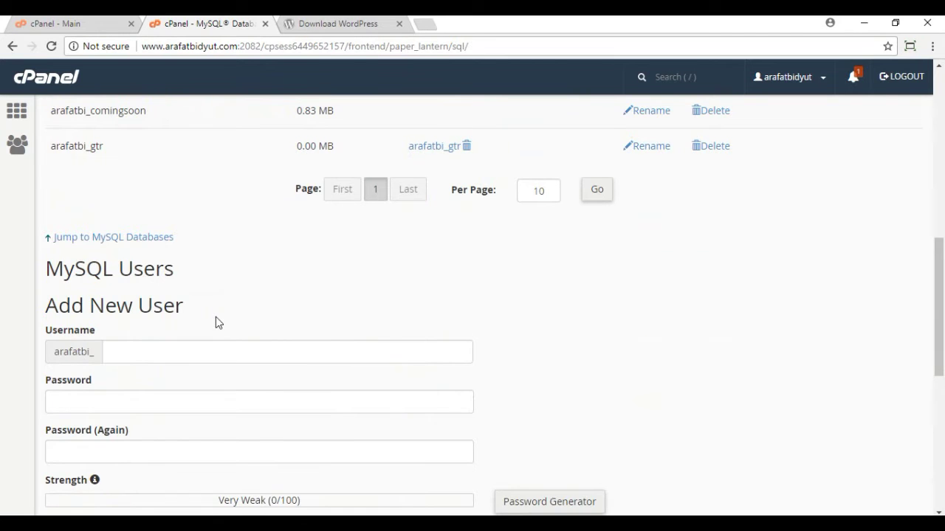
scroll(216, 317, down, 5)
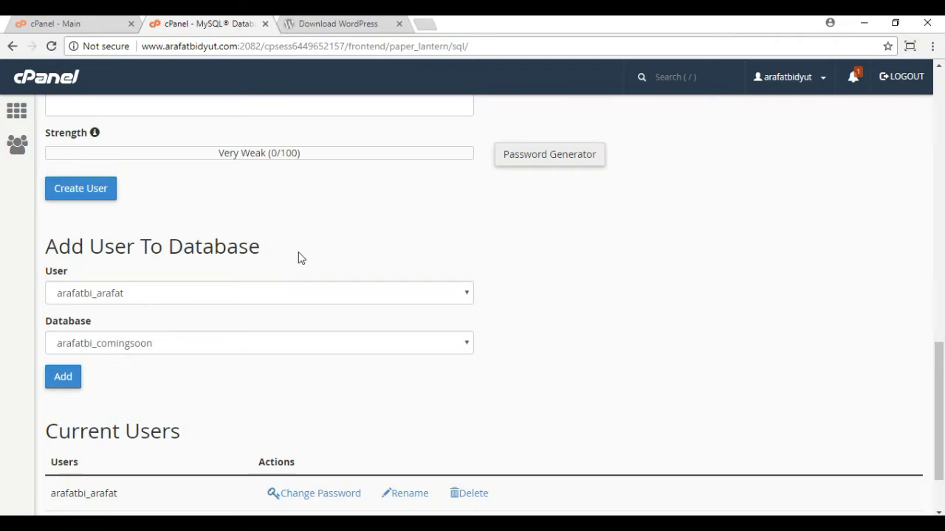
scroll(299, 257, down, 1)
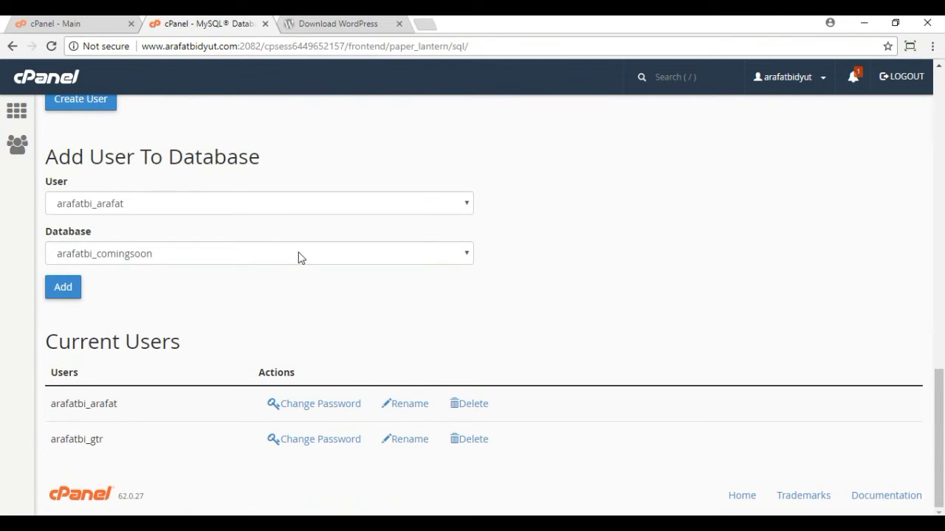
scroll(299, 258, up, 7)
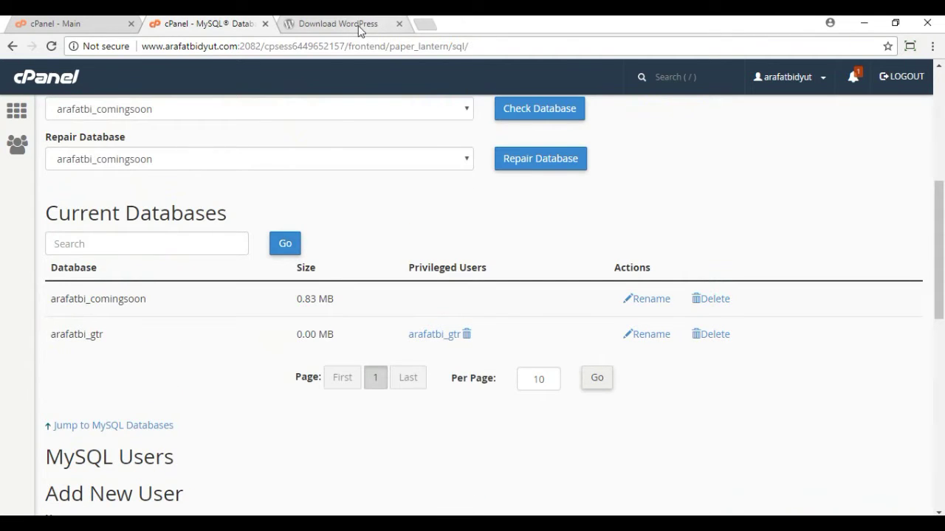
click(359, 26)
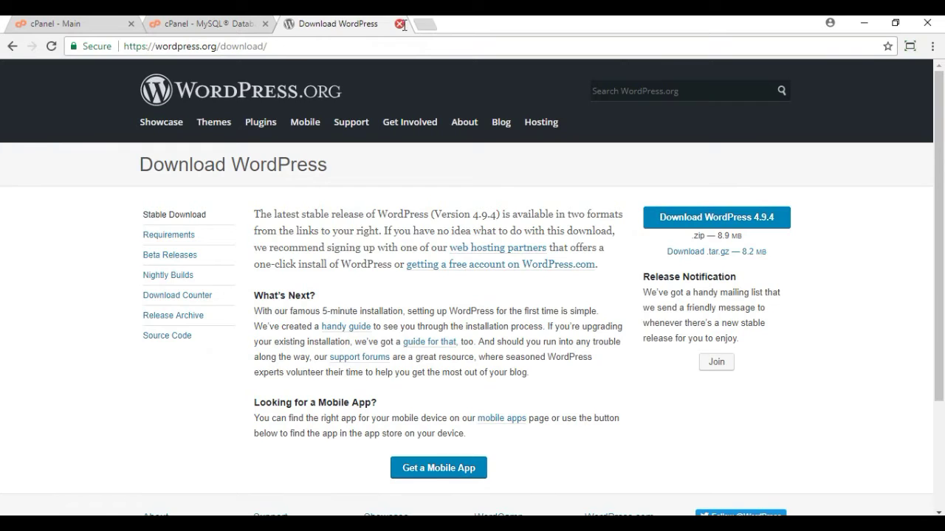
click(399, 25)
click(286, 23)
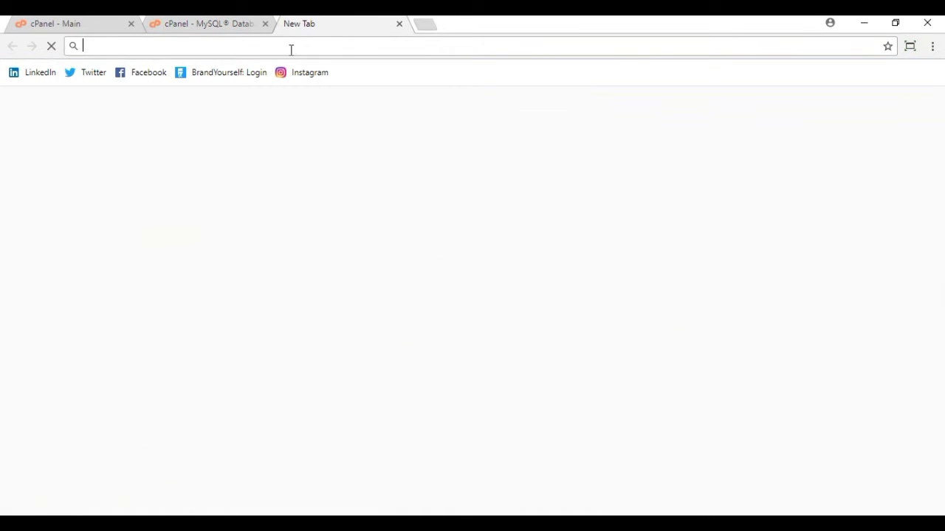
text(wwww)
text(w)
key(BackSpace)
key(BackSpace)
text(.a)
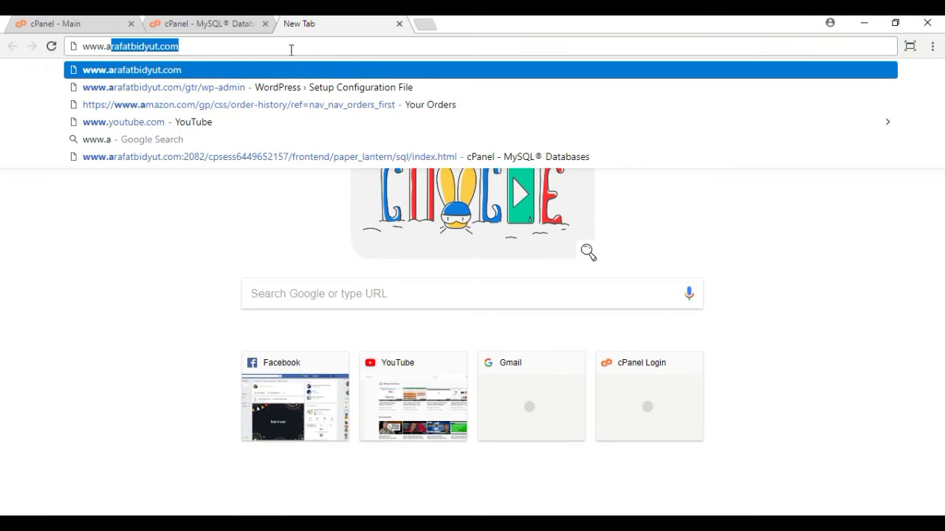
text(rafatbidy)
text(ut)
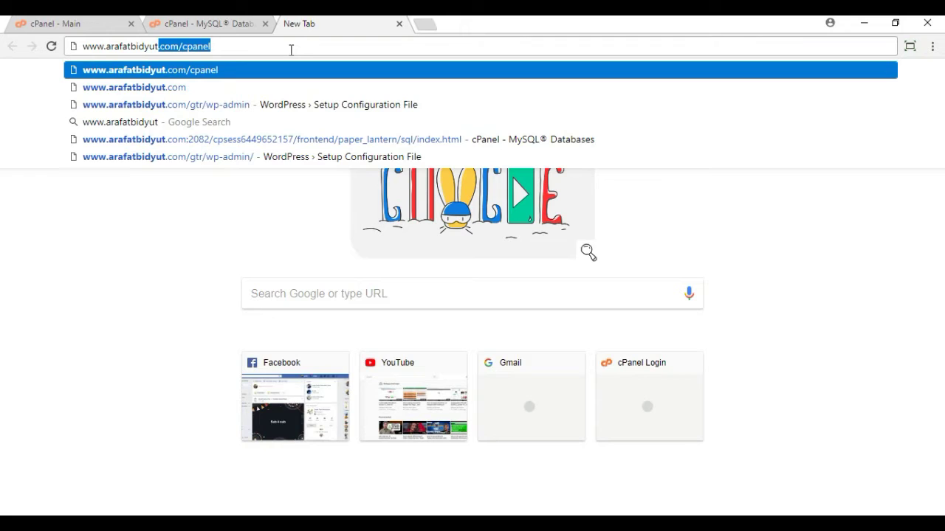
text(.co)
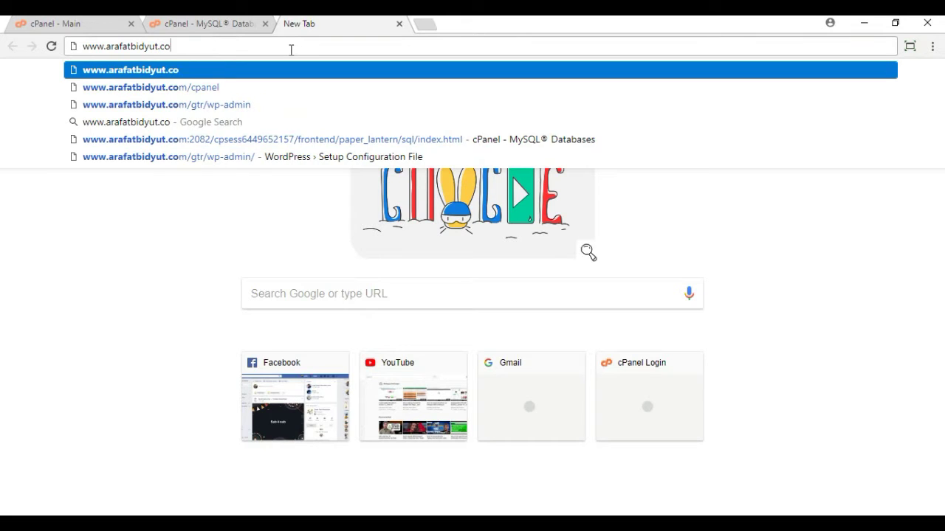
text(m/)
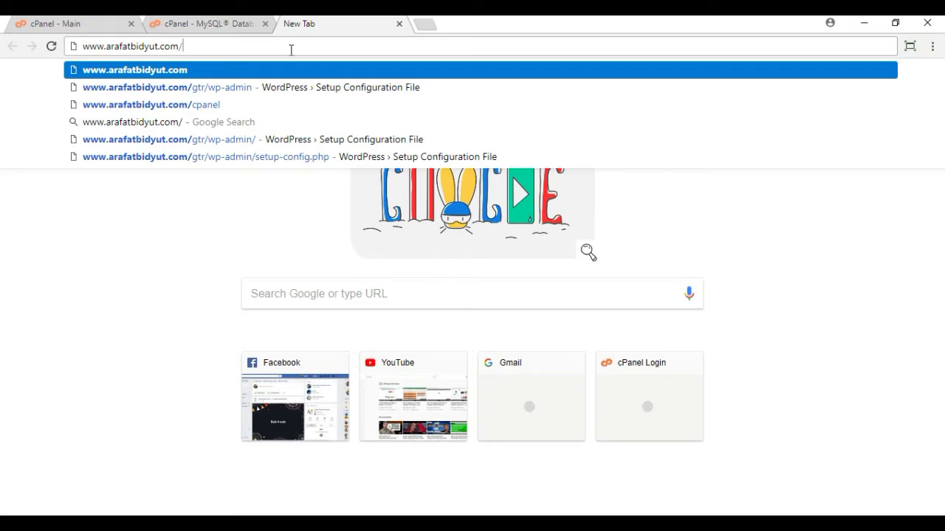
text(gtr)
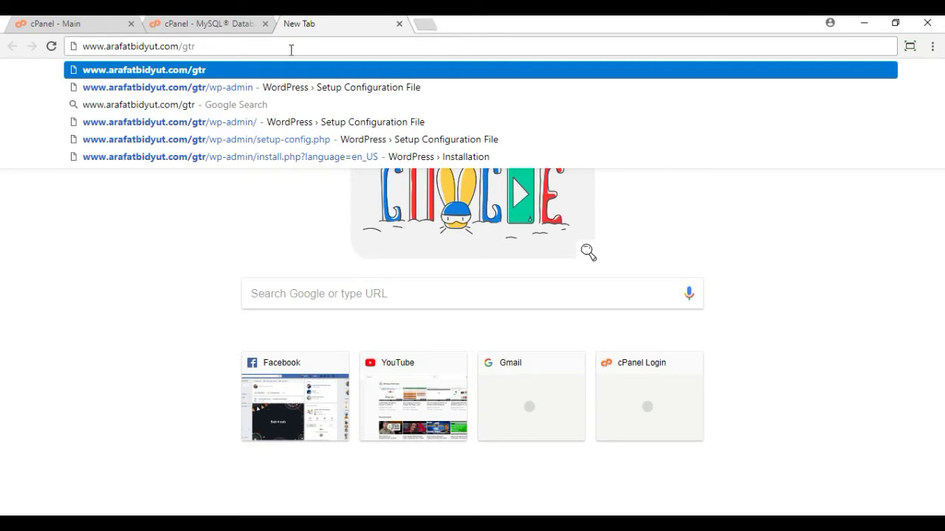
text(/)
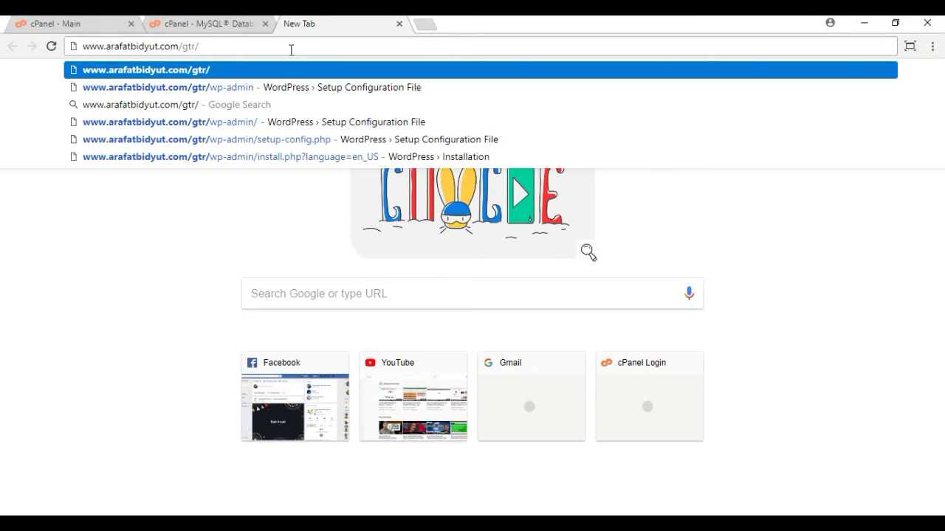
text(wp-admin)
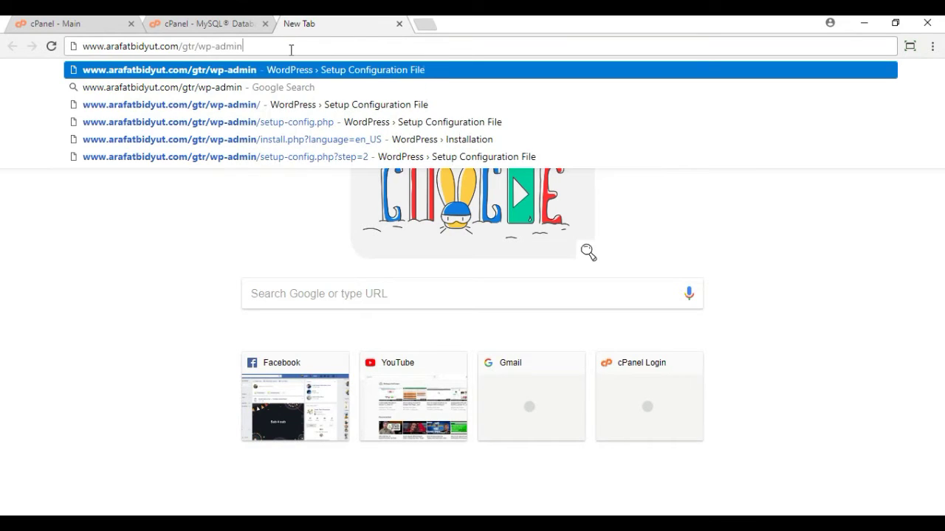
key(Return)
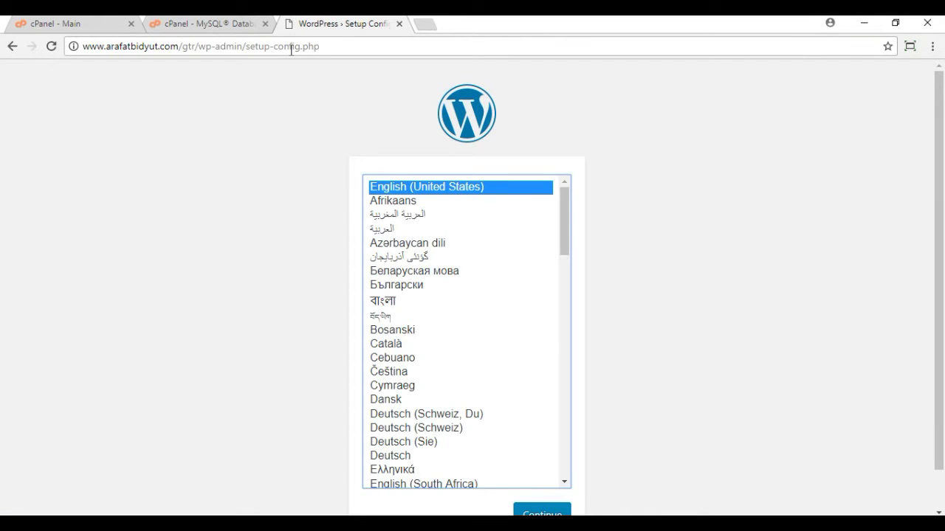
Step: Continue setup in English (United States) past the welcome screen, then return to cPanel
scroll(682, 152, down, 1)
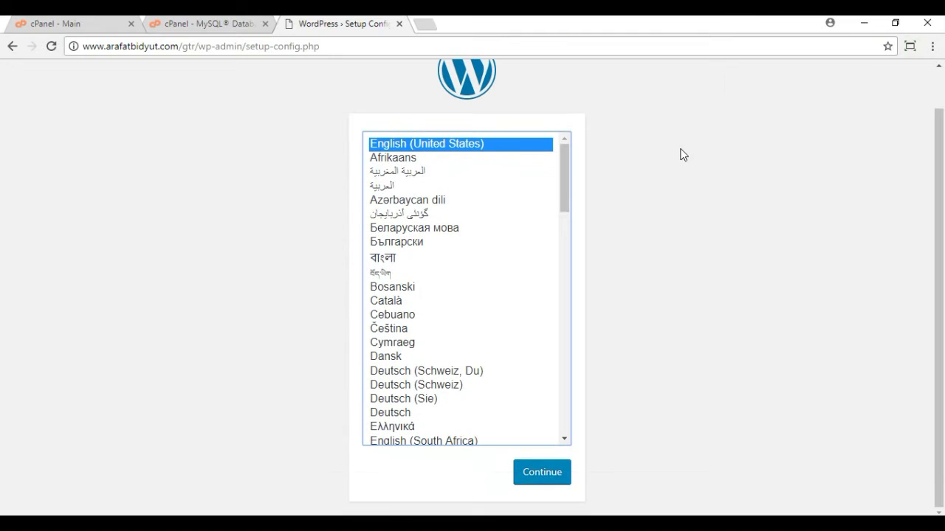
click(551, 480)
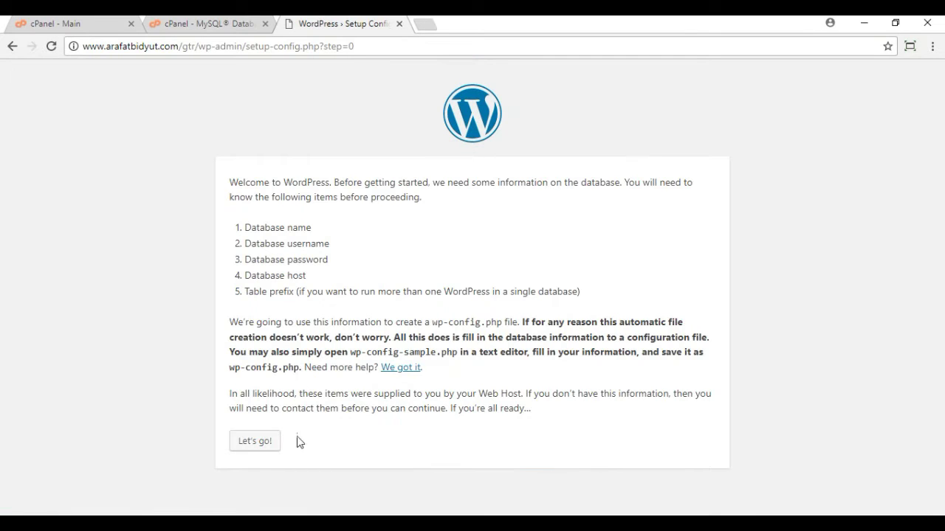
click(267, 444)
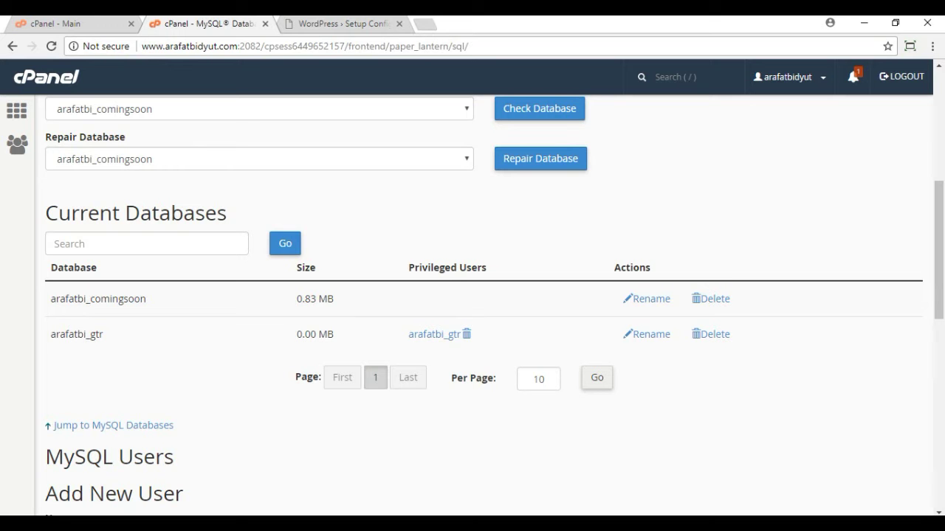
click(199, 24)
Step: Review the gtr database and user in cPanel's lists, then go back to WordPress setup
scroll(184, 355, down, 10)
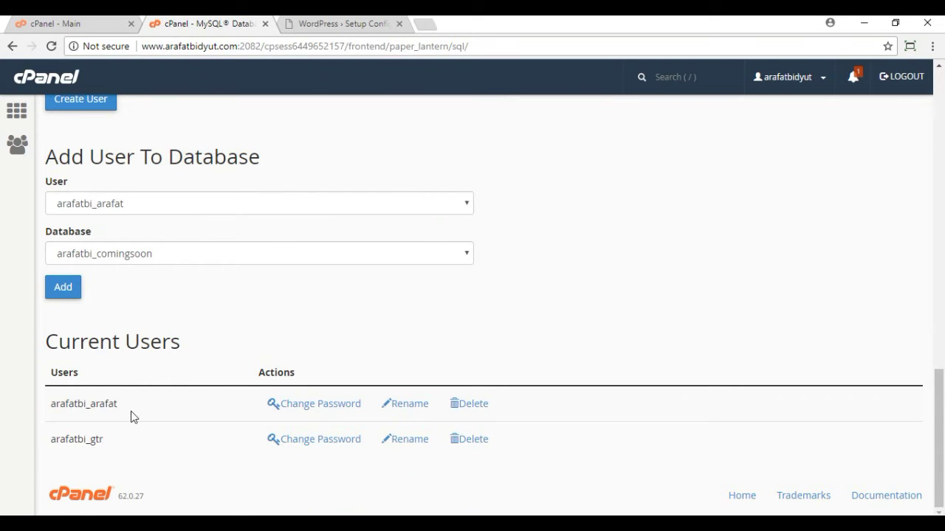
scroll(131, 411, up, 6)
scroll(130, 411, up, 2)
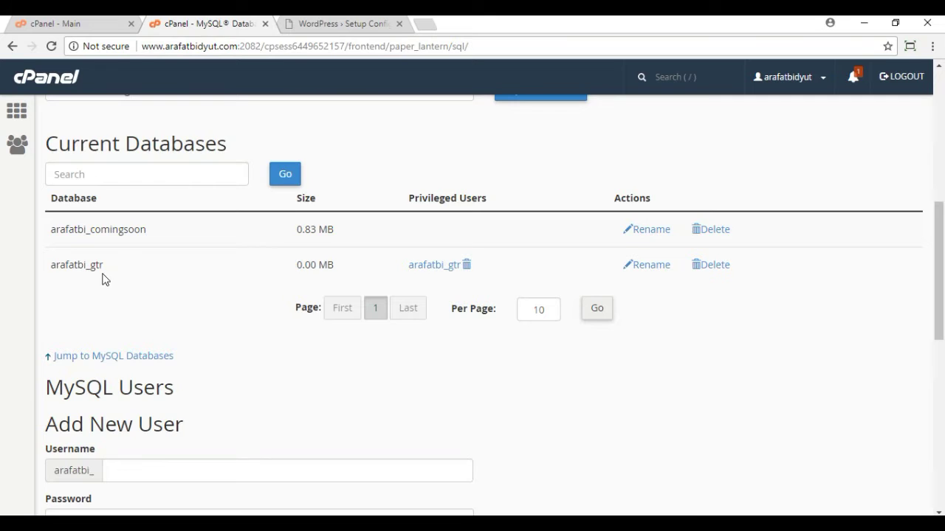
key(ctrl+Tab)
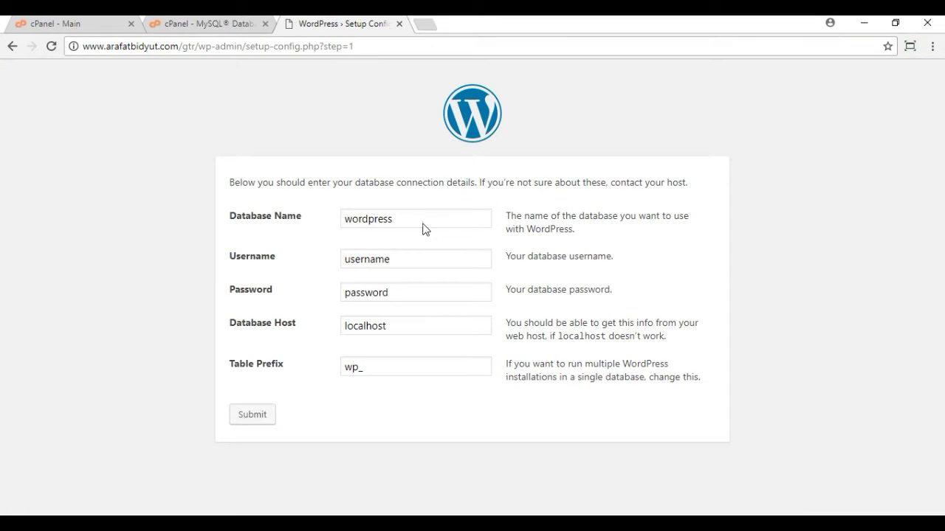
double_click(424, 226)
text(arafatbi_gtr)
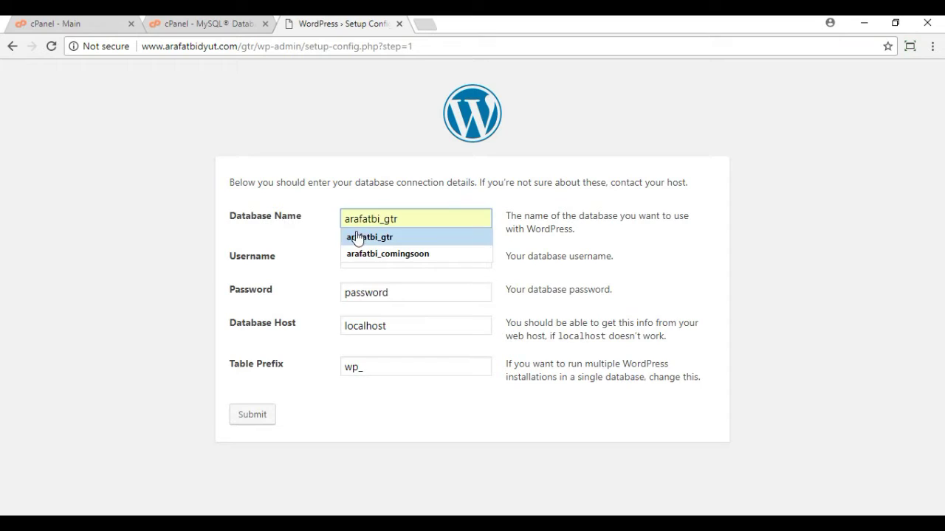
click(365, 237)
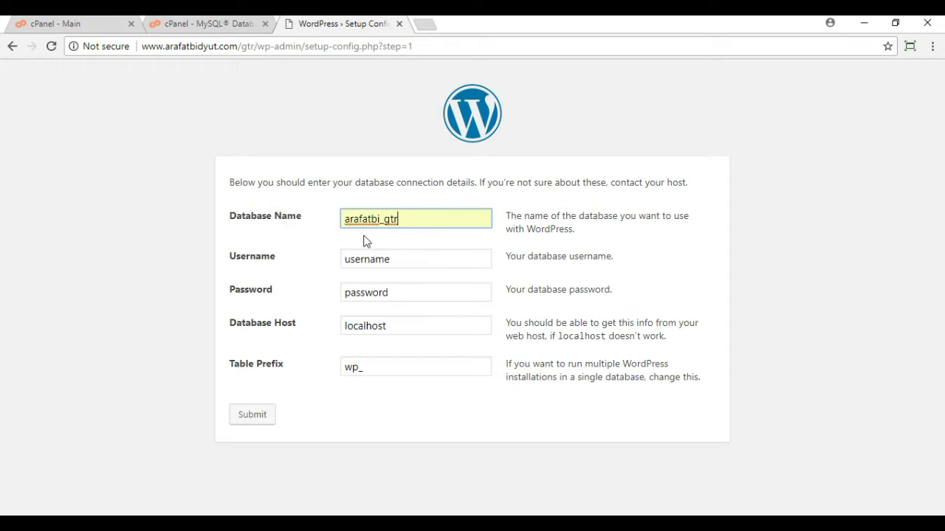
drag(406, 265, 303, 259)
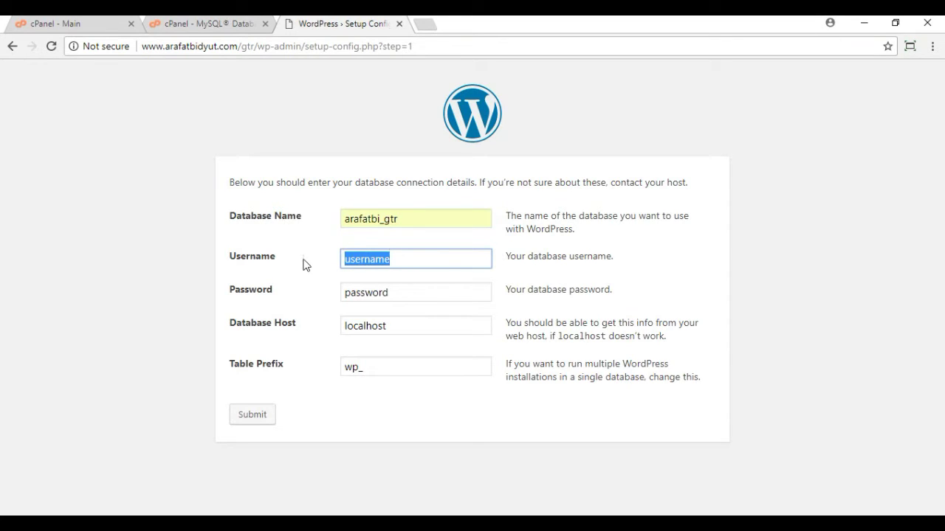
text(arafatbi_gtr)
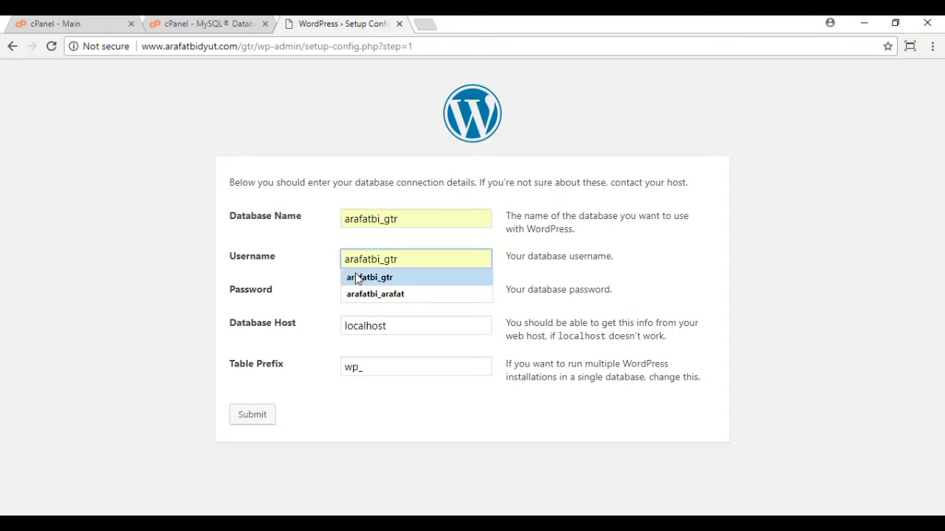
click(369, 278)
click(417, 298)
key(BackSpace)
key(BackSpace)
key(BackSpace)
key(BackSpace)
key(BackSpace)
key(BackSpace)
key(BackSpace)
key(BackSpace)
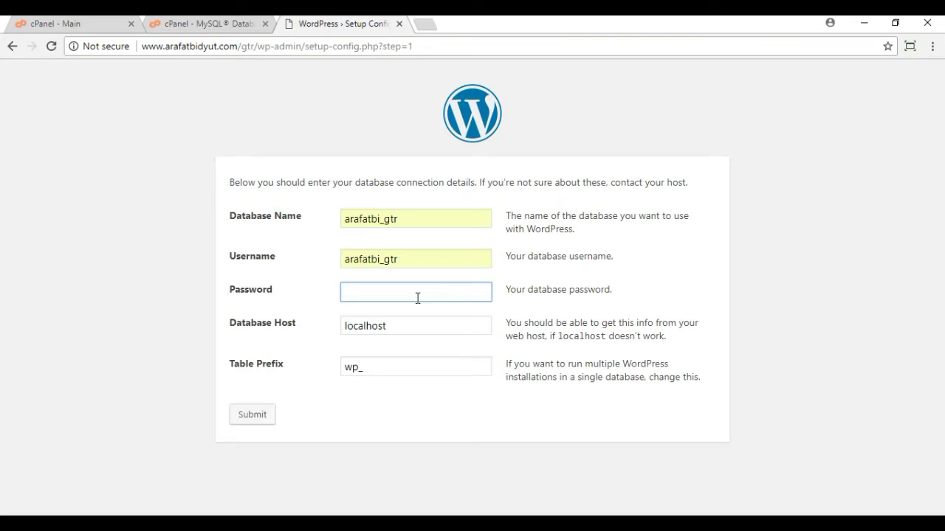
text(123456789)
click(250, 419)
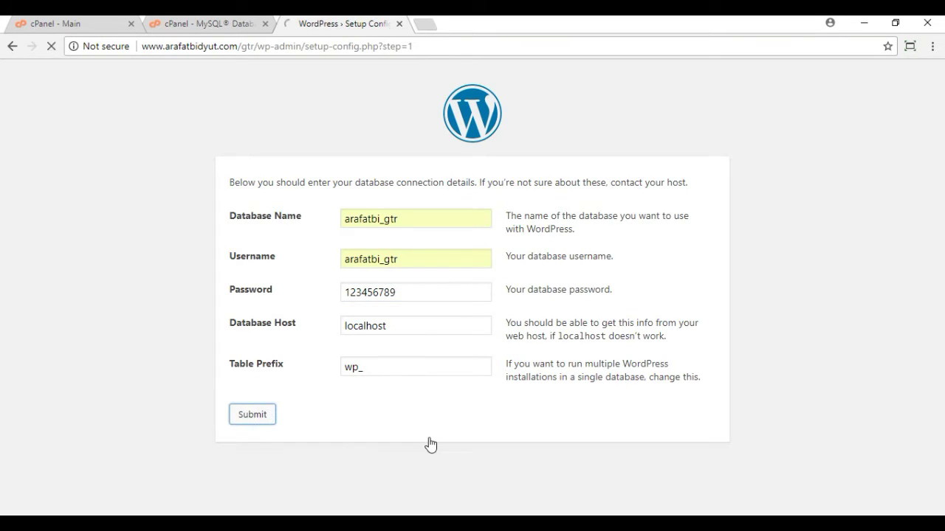
Step: Start the installation and enter site title 'Coming soon' and the admin username
click(275, 238)
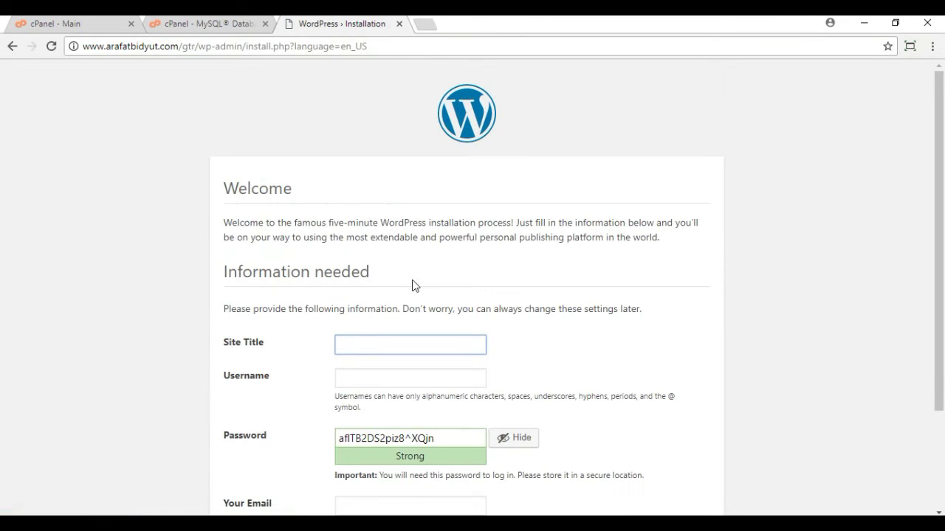
scroll(454, 288, down, 2)
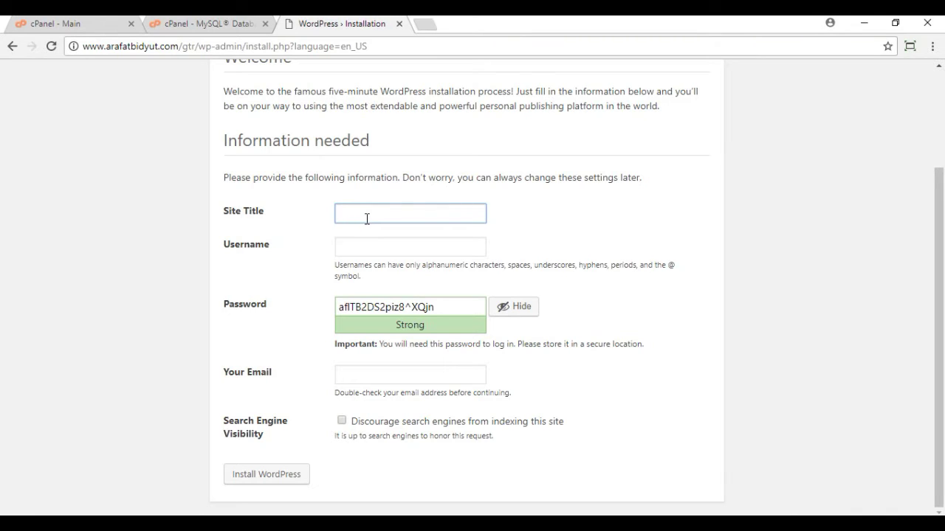
text(Coming soon)
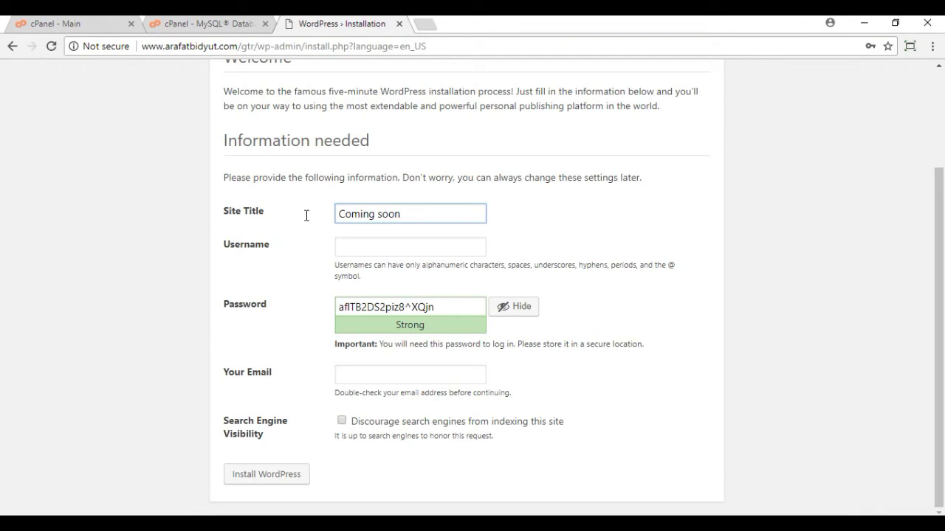
click(380, 248)
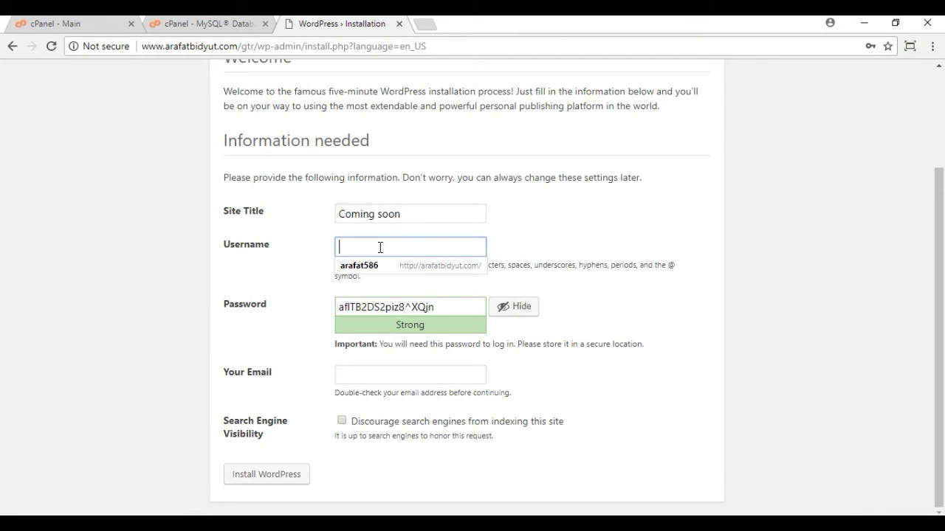
text(arafatbi)
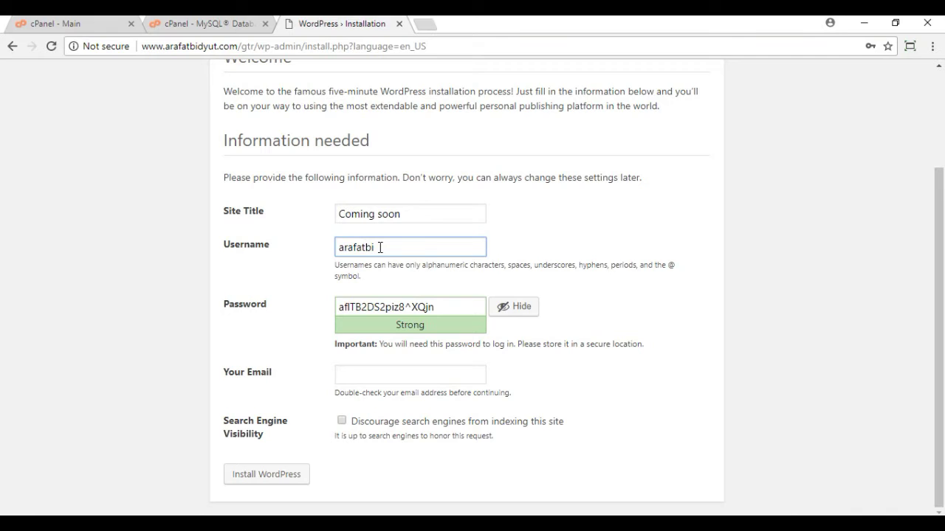
text(_gtr)
click(753, 263)
Step: Set the admin password, confirm the weak password, and fill the admin e-mail from autofill
click(441, 311)
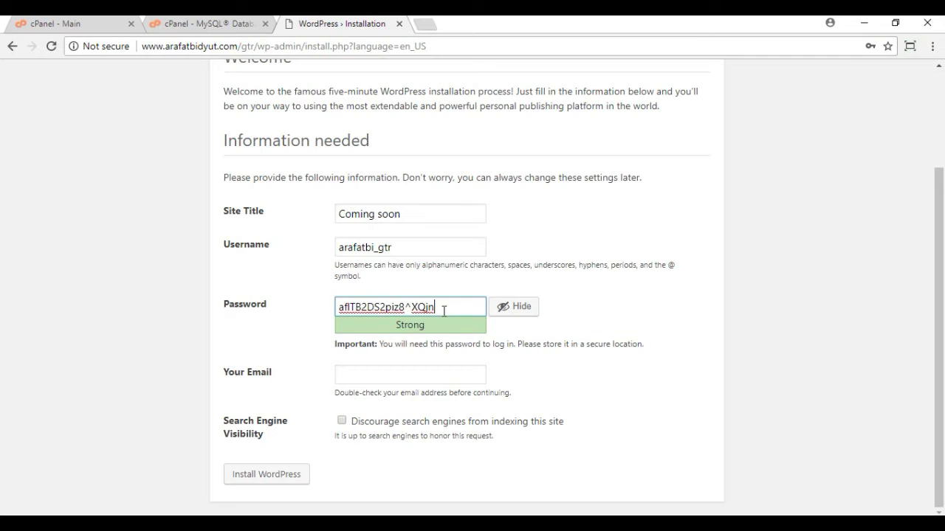
drag(441, 310, 284, 307)
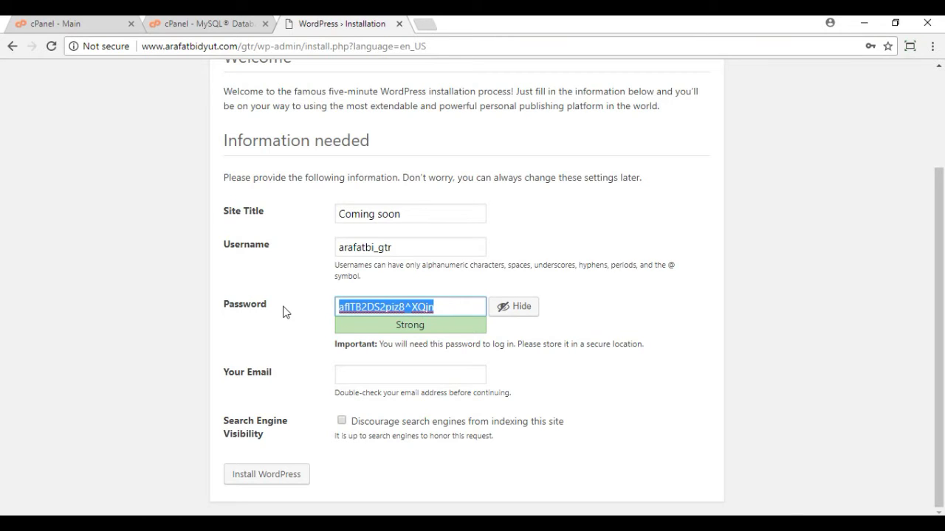
text(1)
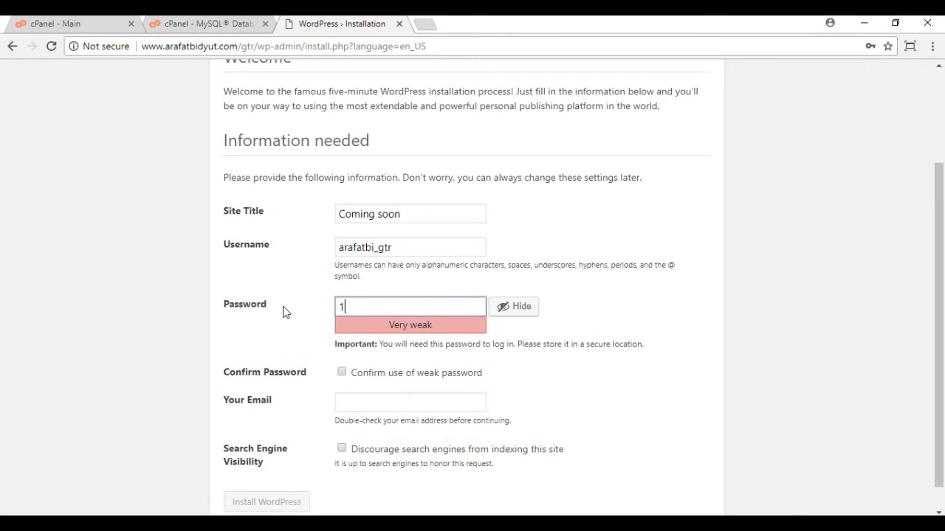
text(23456789)
click(342, 373)
scroll(540, 381, down, 1)
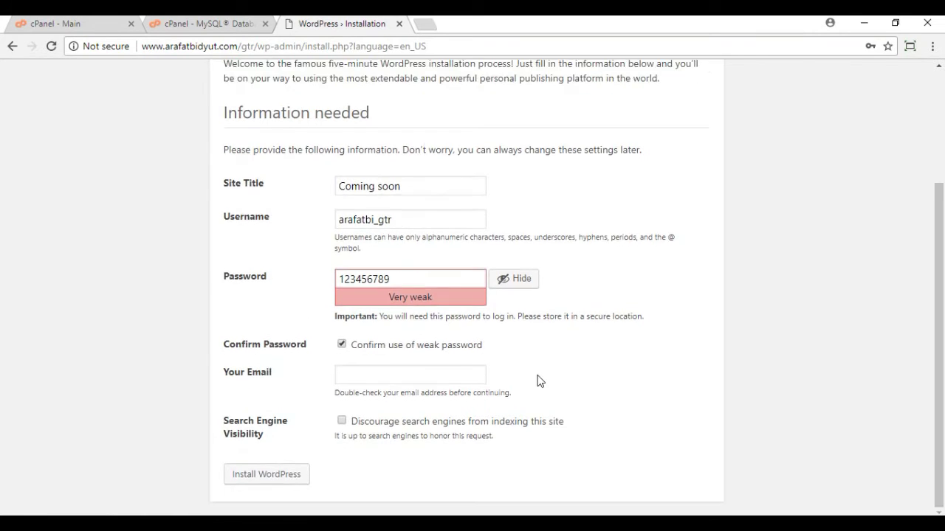
click(382, 378)
text(a)
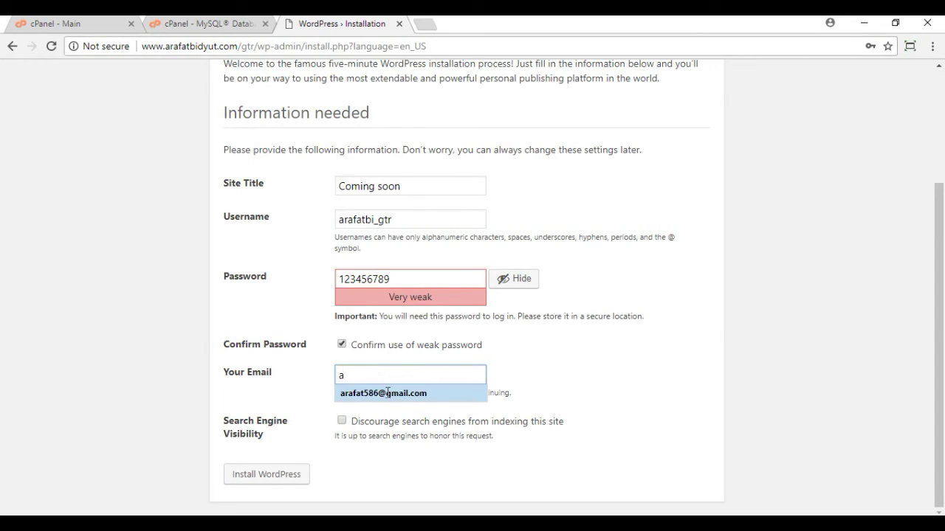
click(390, 392)
click(544, 372)
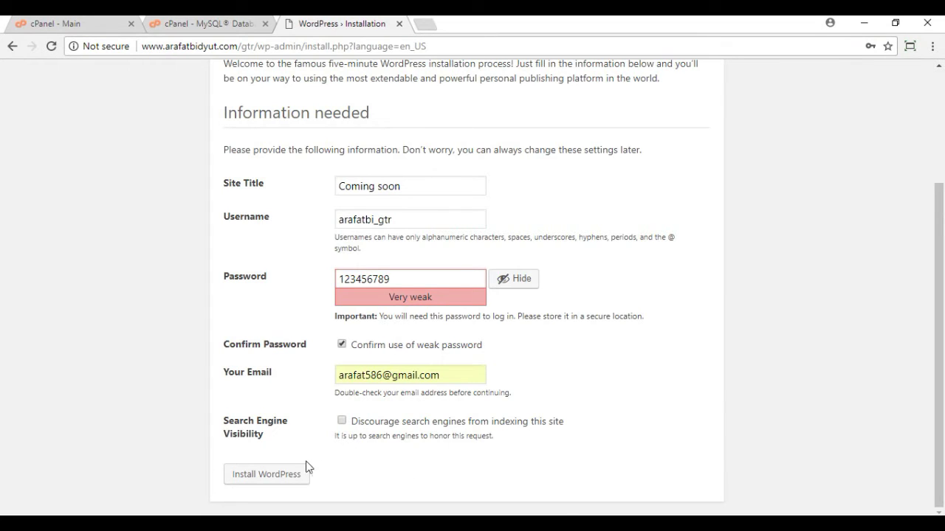
Step: Install WordPress, log in with the admin password, and save it in Chrome
click(253, 484)
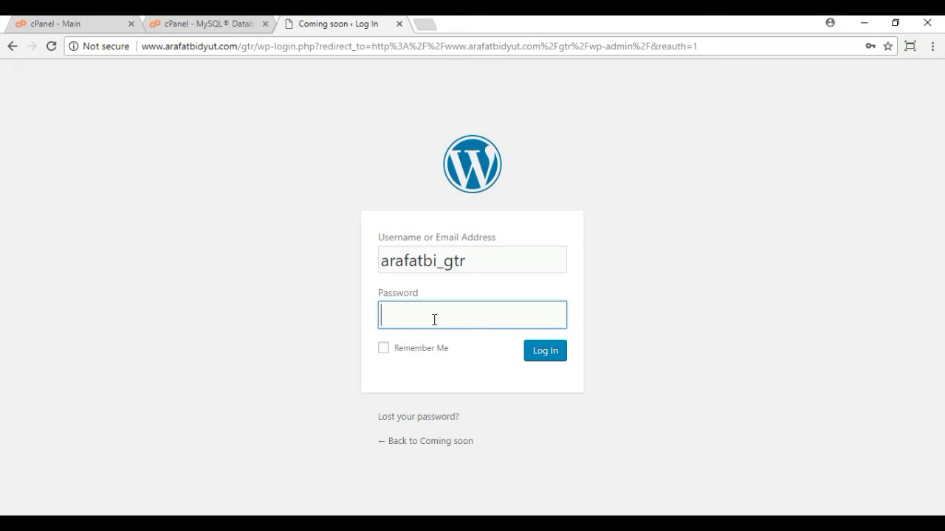
text(•••••••••)
key(Return)
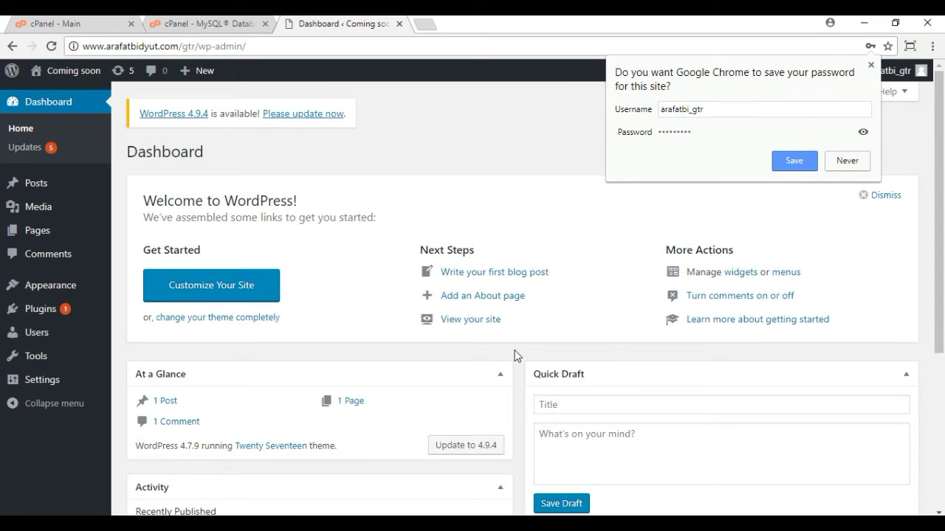
click(794, 160)
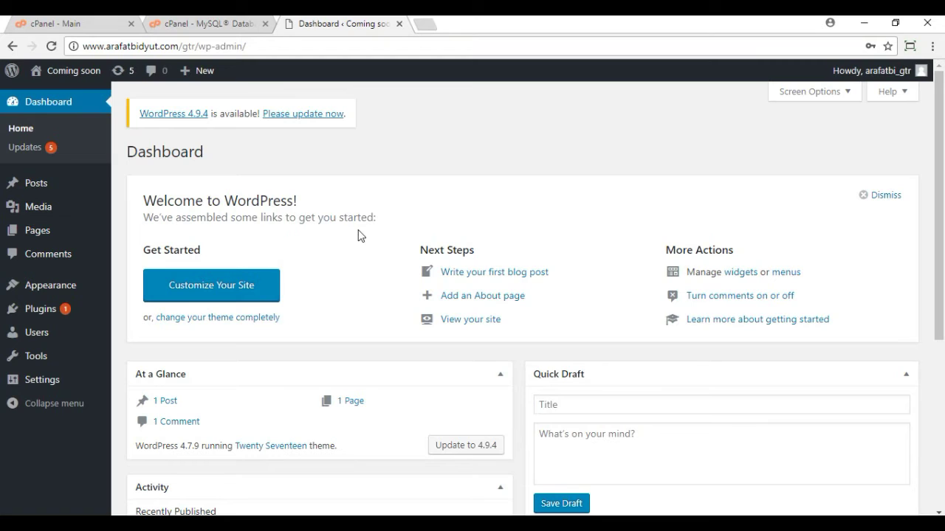
Step: Go to Plugins > Add New and place the cursor in the Search plugins box
mouse_move(46, 318)
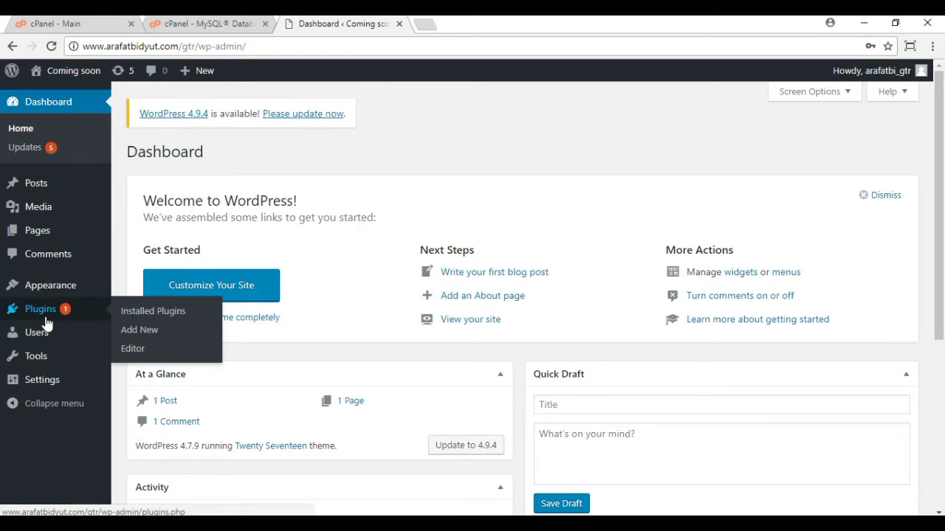
click(46, 319)
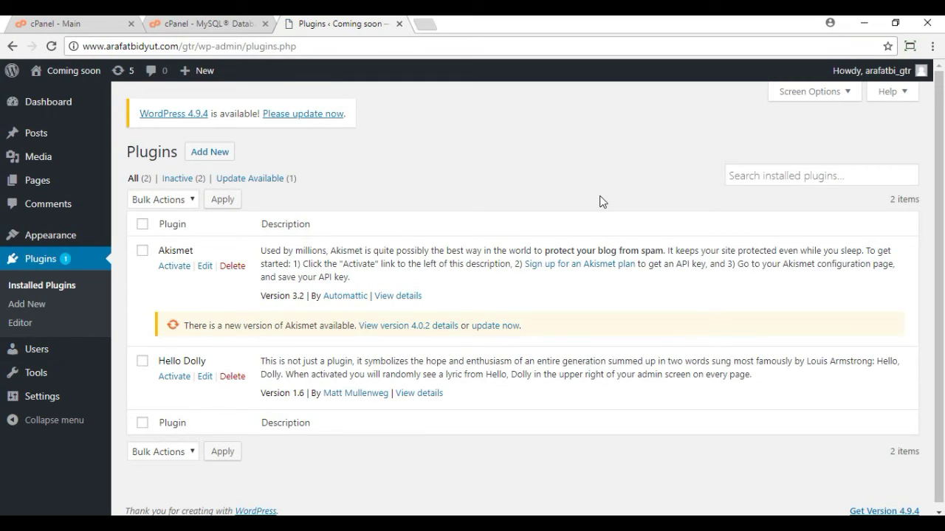
click(204, 157)
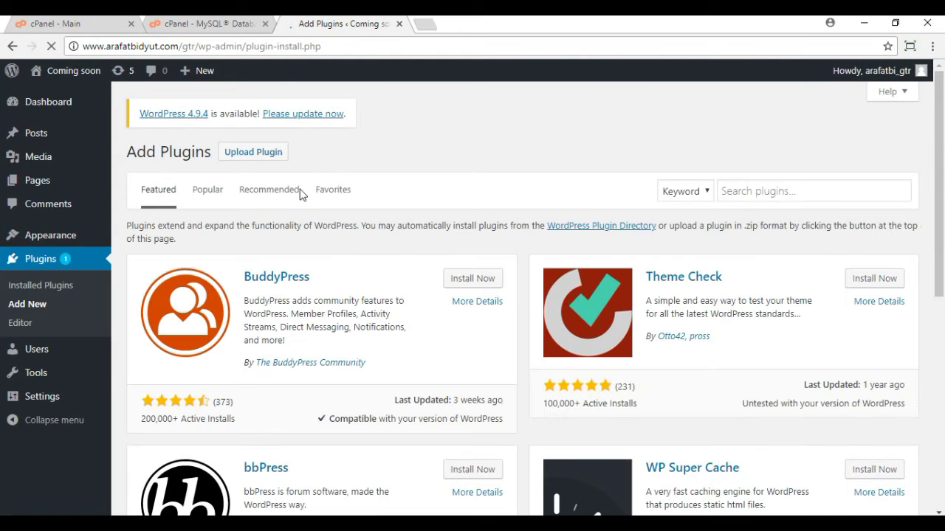
click(772, 195)
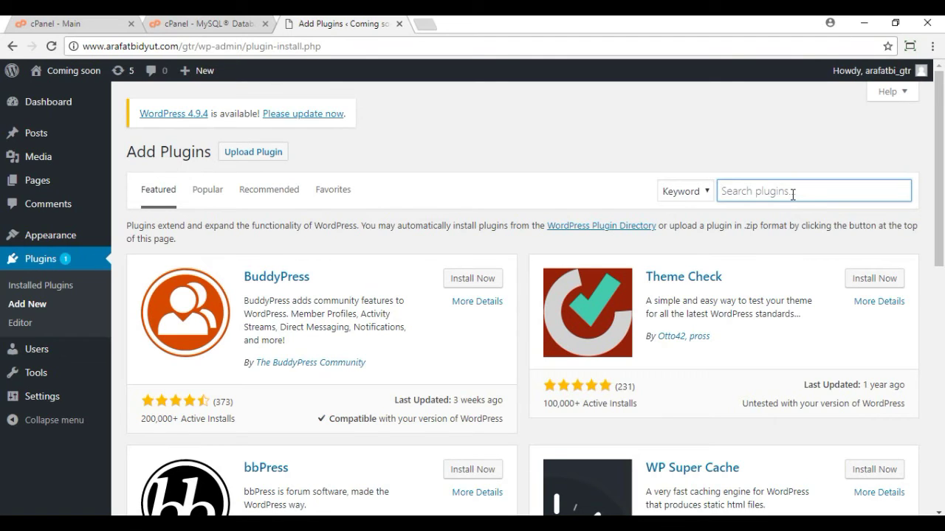
Step: Search the plugin directory for 'theme' to list 9,000 plugins, dismissing a stray Start menu
text(t)
key(super)
text(he)
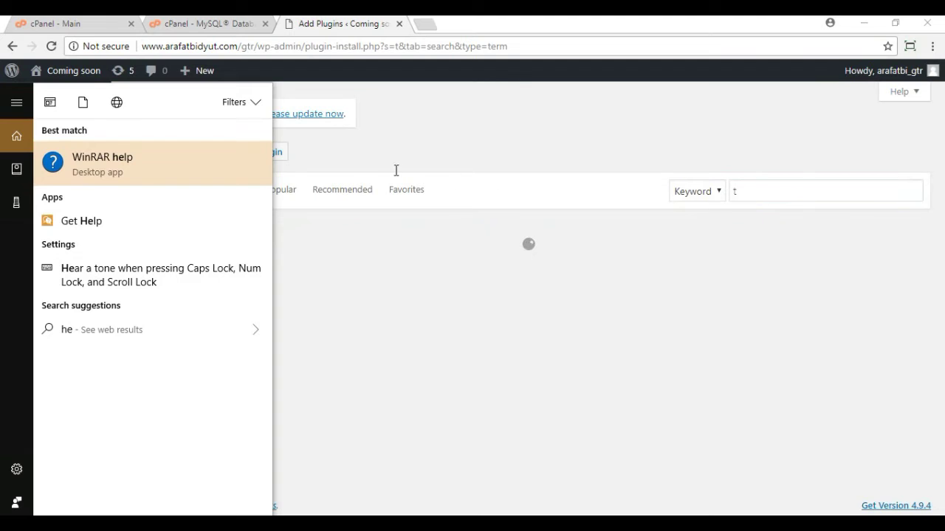
click(425, 131)
click(758, 195)
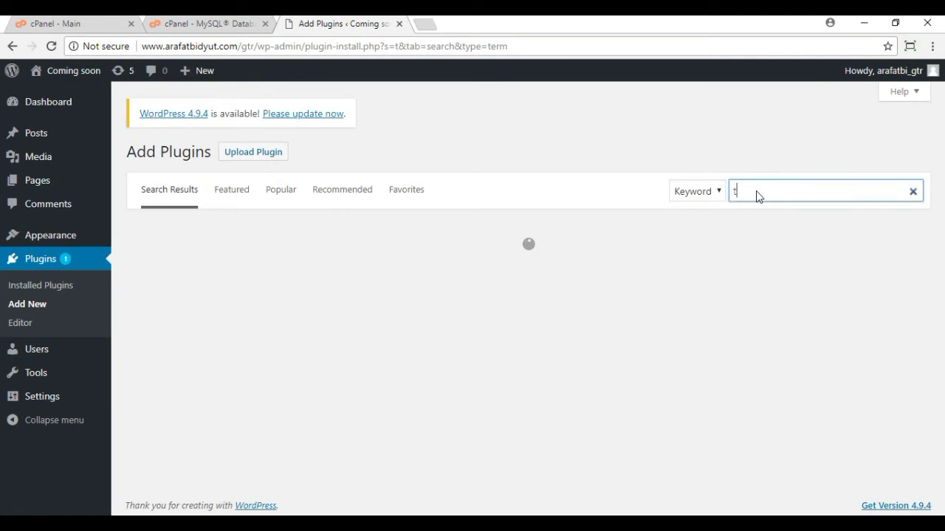
text(he)
key(BackSpace)
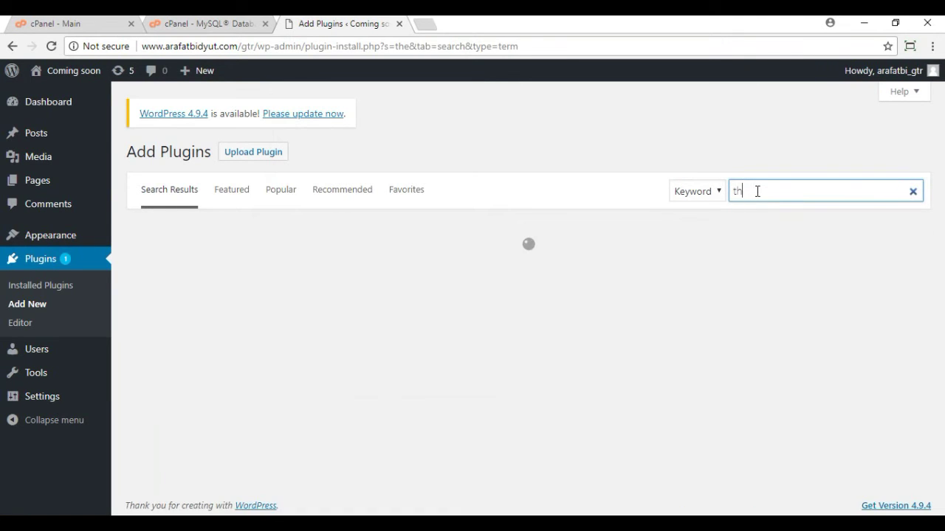
key(BackSpace)
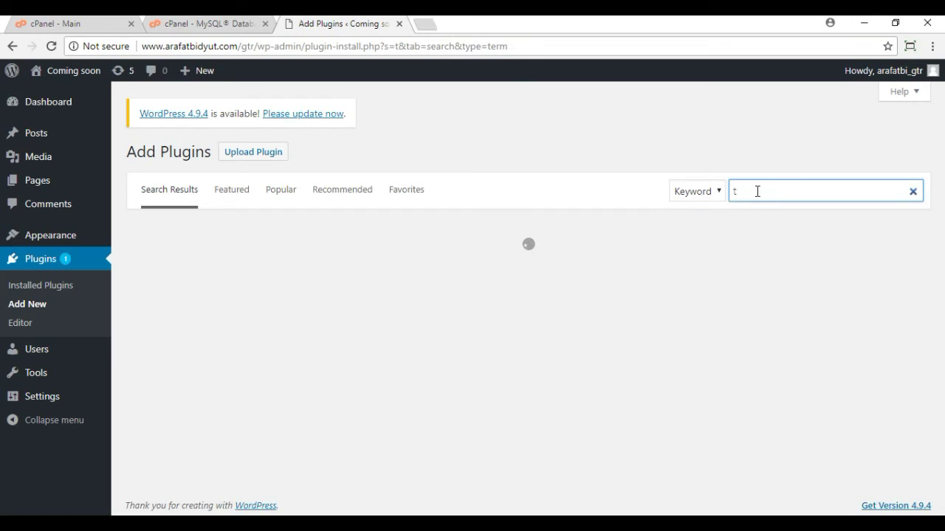
text(heme)
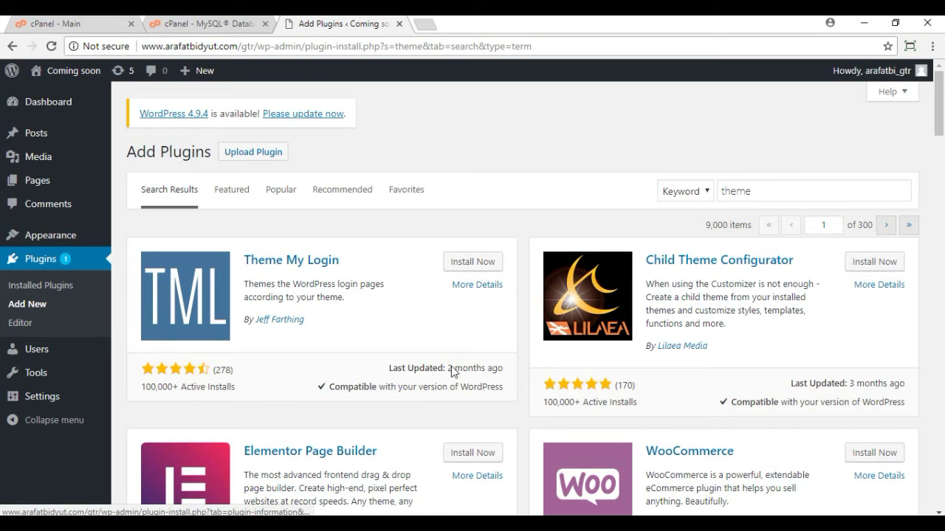
Step: Upload the plugin zip responsive-admin-maintenance-pro.4.2 (1).zip
click(249, 163)
click(421, 282)
drag(459, 150, 458, 222)
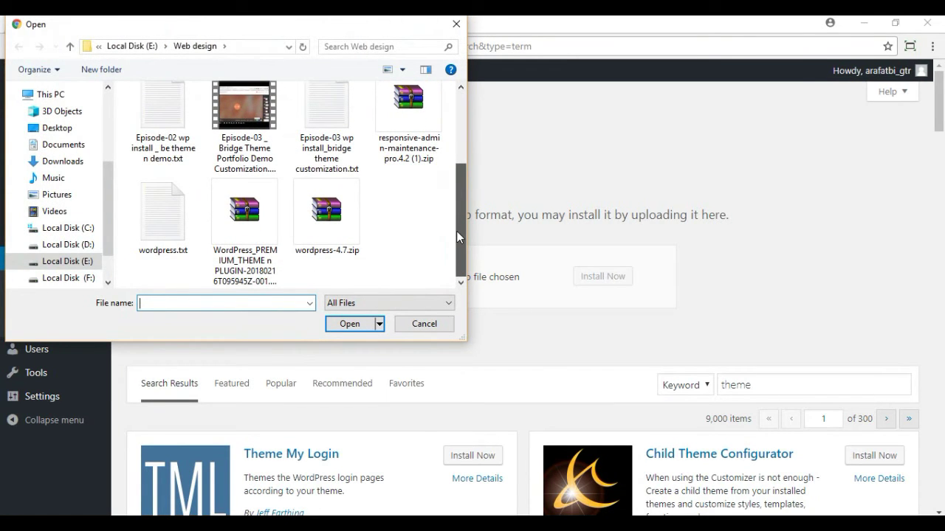
scroll(462, 207, up, 1)
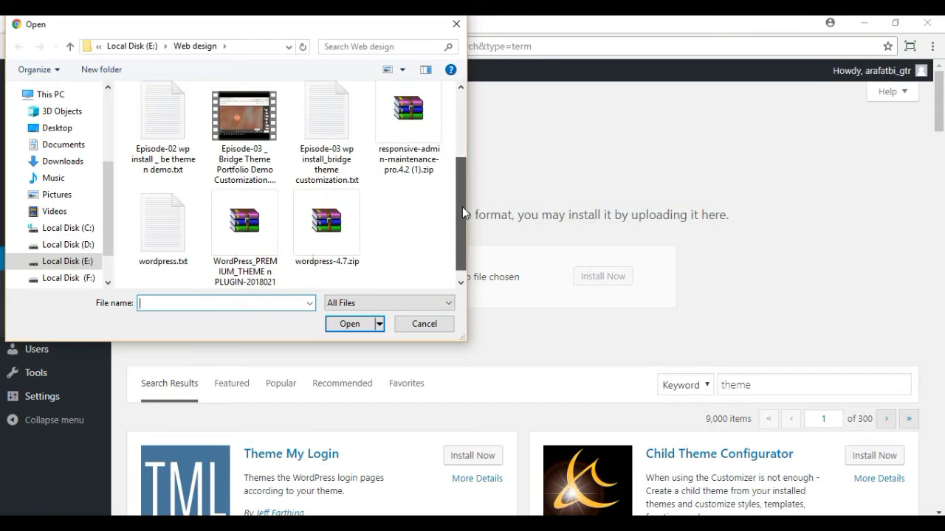
click(397, 161)
click(350, 324)
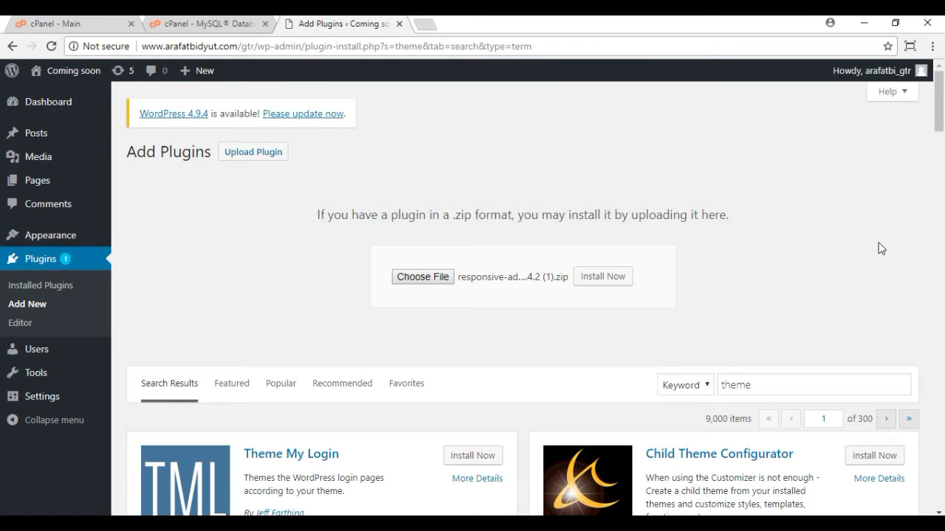
Step: Install and activate Responsive Maintenance Pro With Countdown 4.2
scroll(816, 220, down, 3)
scroll(815, 225, up, 3)
click(610, 279)
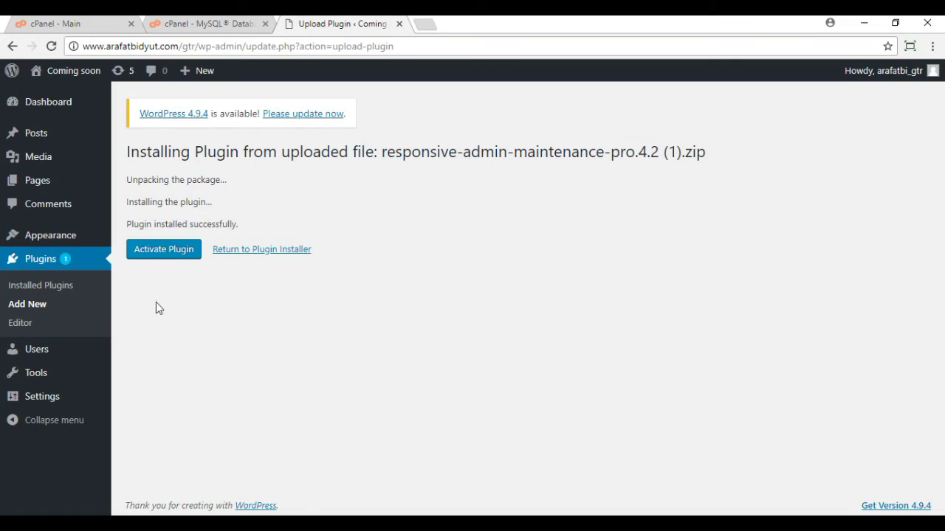
click(154, 256)
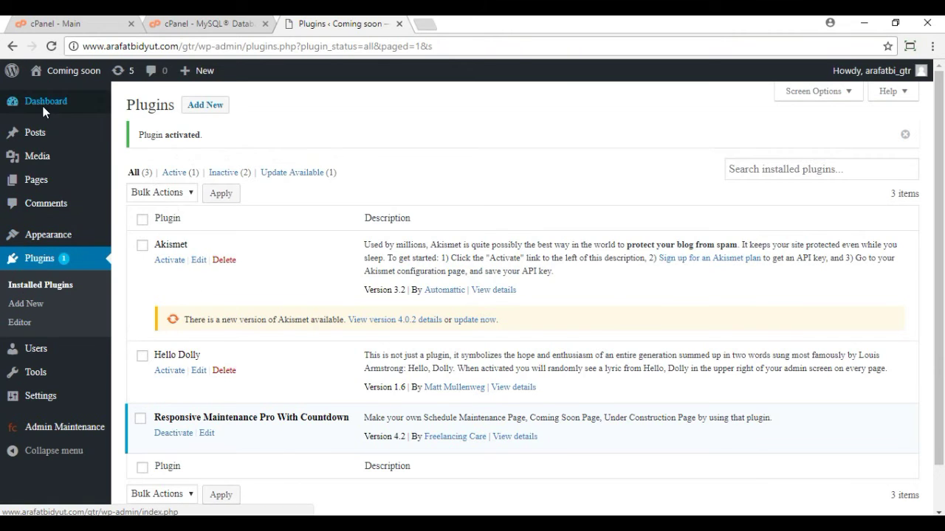
mouse_move(36, 440)
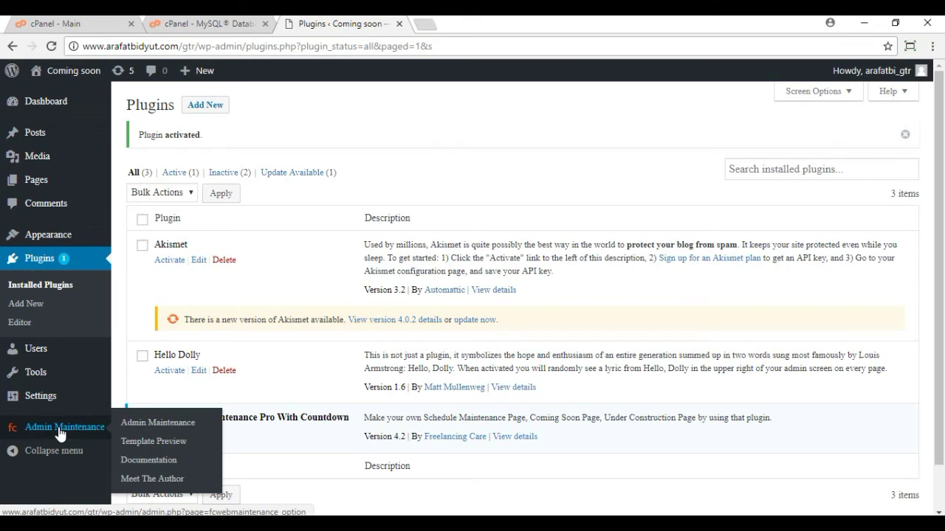
Step: Open the Admin Maintenance settings and set the Page Title to 'Coming soon'
click(61, 428)
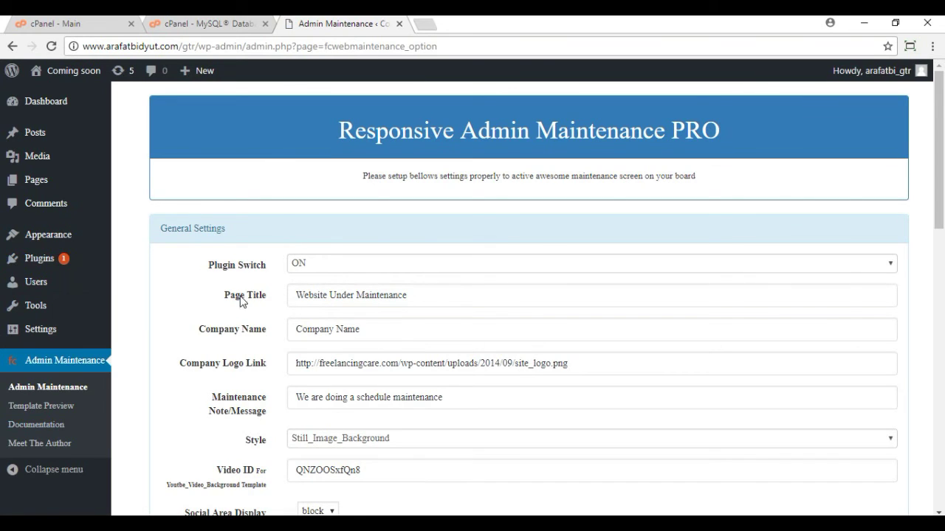
click(422, 299)
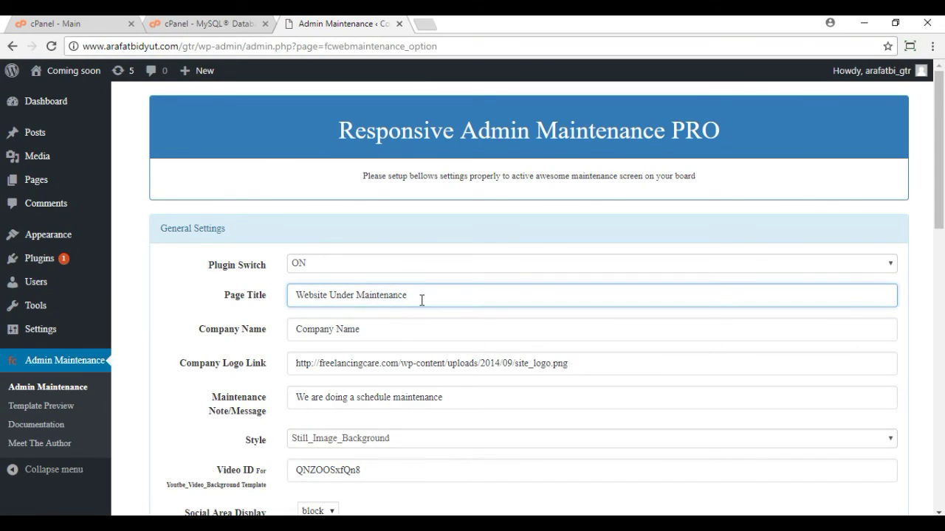
key(BackSpace)
key(BackSpace)
key(BackSpace)
key(BackSpace)
key(BackSpace)
key(BackSpace)
key(BackSpace)
key(BackSpace)
key(BackSpace)
key(BackSpace)
key(BackSpace)
key(BackSpace)
key(BackSpace)
key(BackSpace)
key(BackSpace)
key(BackSpace)
key(BackSpace)
key(BackSpace)
key(BackSpace)
key(BackSpace)
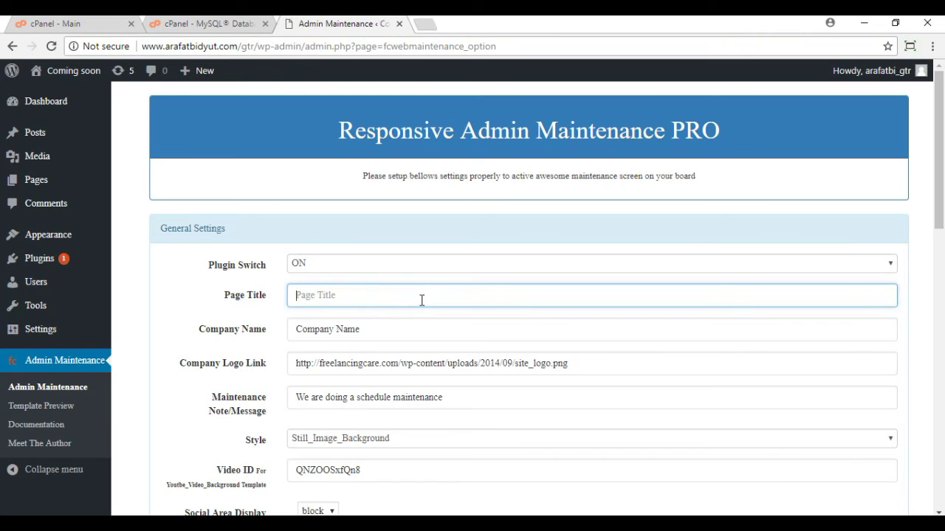
text(C)
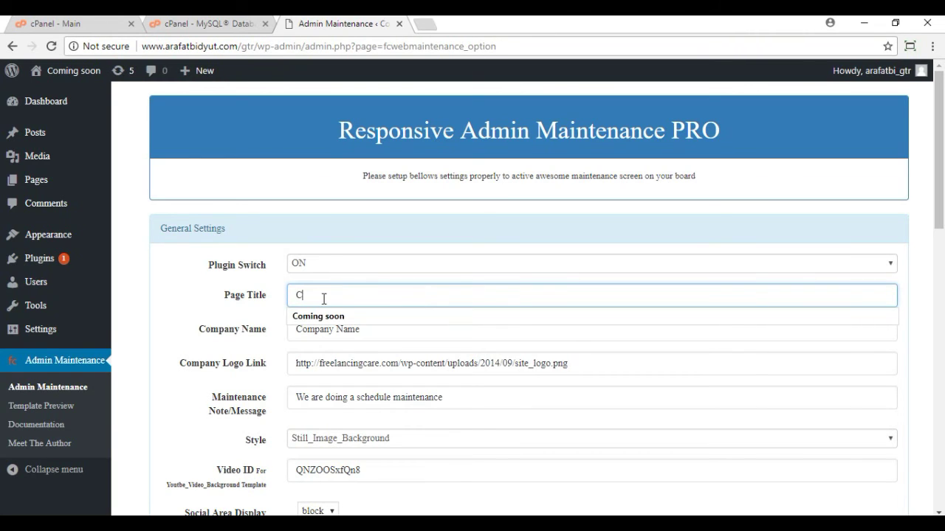
click(320, 316)
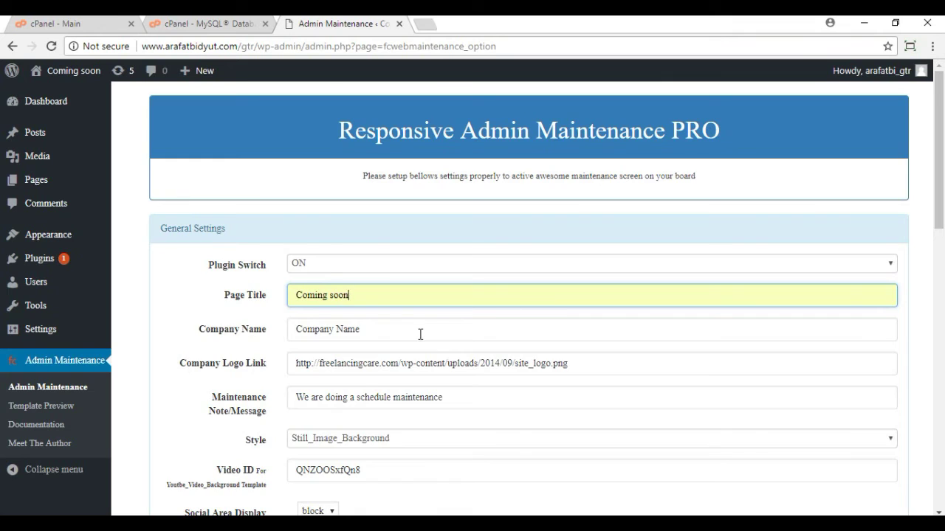
Step: Change the Company Name to 'GTR'
scroll(420, 333, down, 1)
click(375, 263)
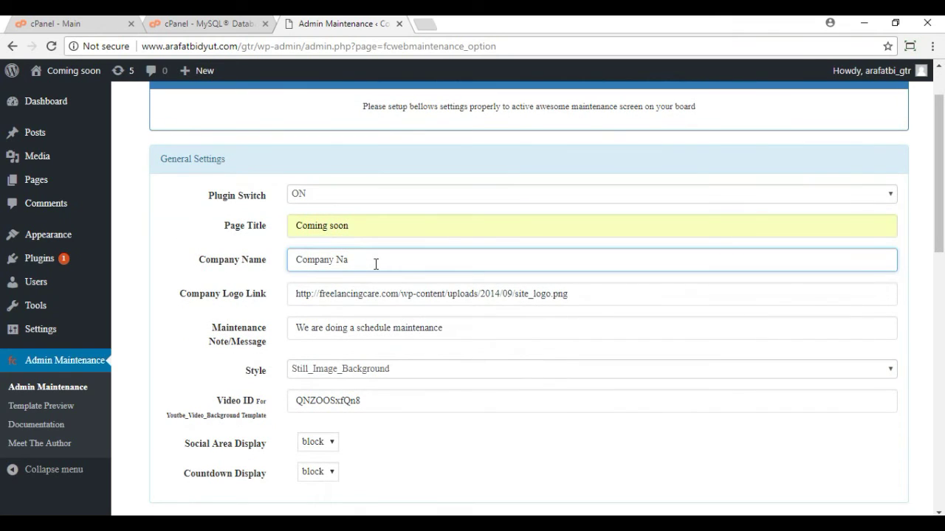
key(BackSpace)
key(BackSpace)
key(BackSpace)
key(BackSpace)
key(BackSpace)
key(BackSpace)
key(BackSpace)
key(BackSpace)
key(BackSpace)
text(GTR)
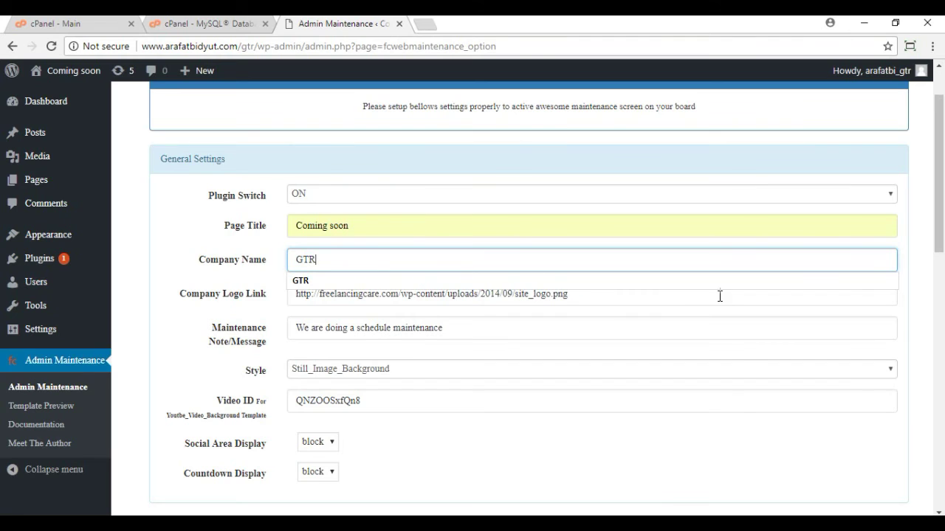
click(727, 357)
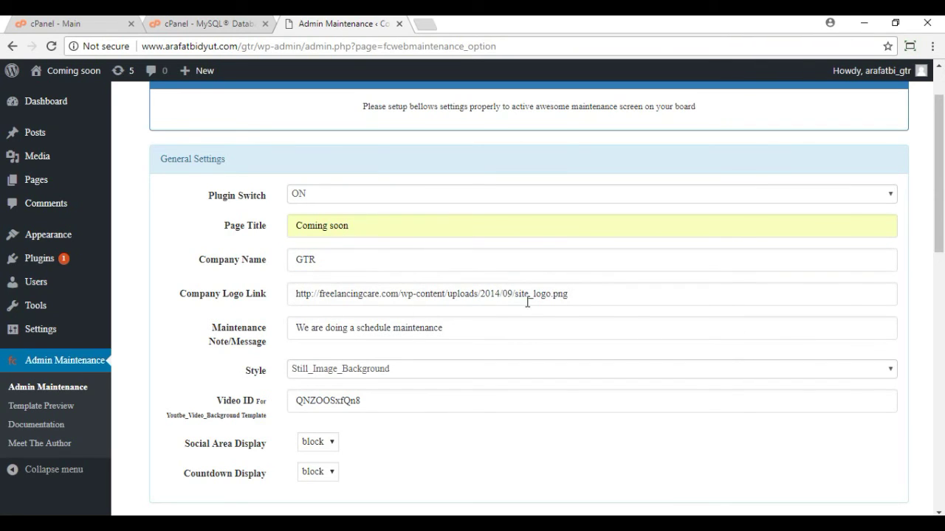
mouse_move(12, 162)
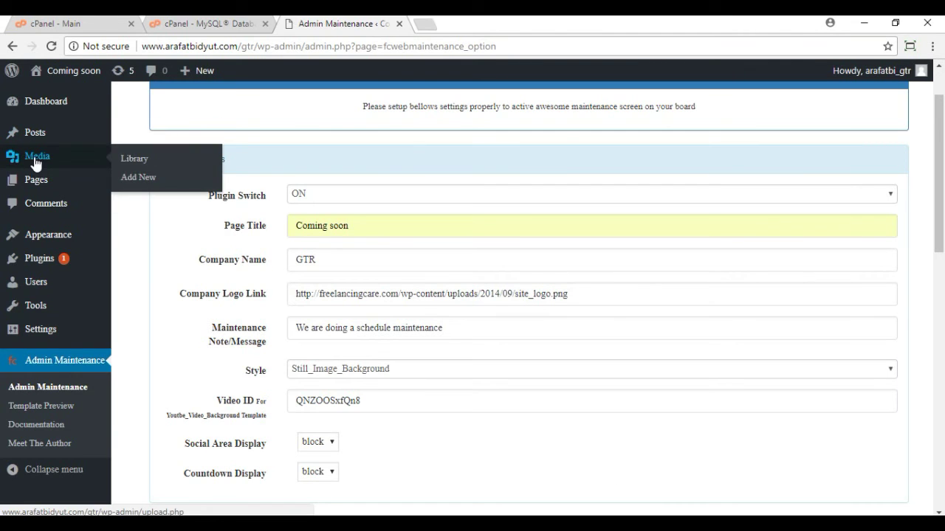
Step: Upload the logo Desktop/1 copy.png through Media > Add New in a new tab
right_click(137, 184)
click(169, 187)
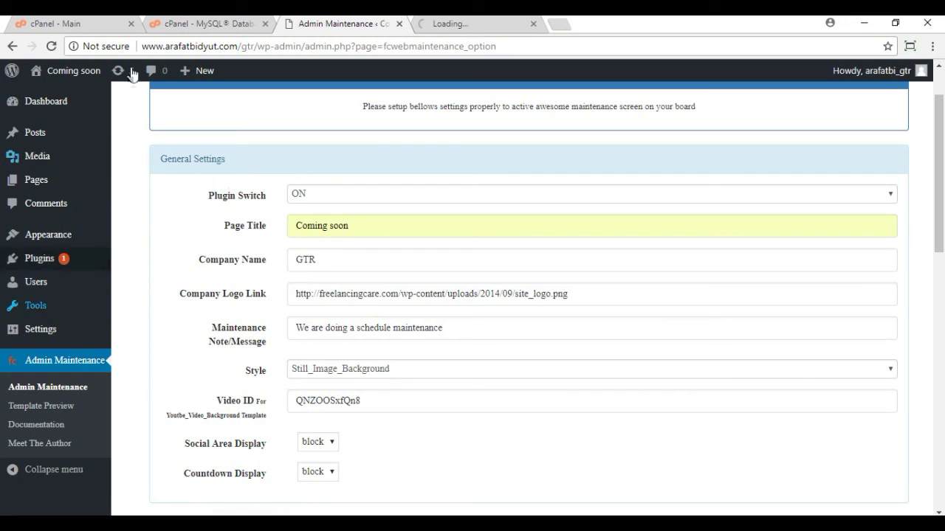
click(454, 29)
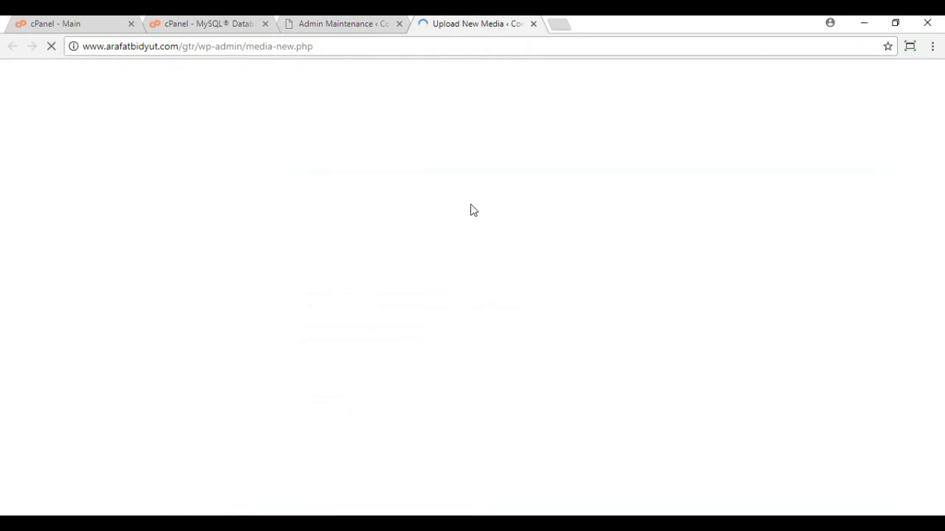
click(530, 236)
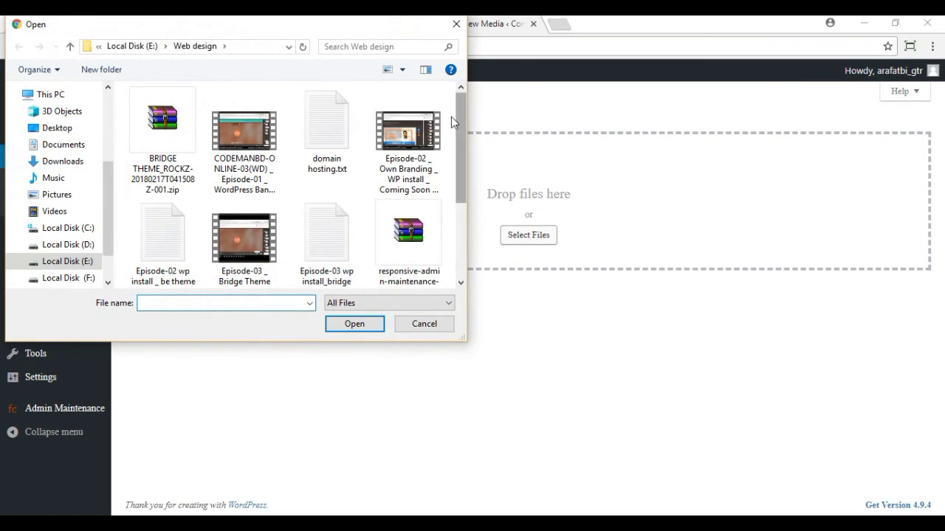
drag(460, 118, 467, 175)
drag(104, 194, 109, 134)
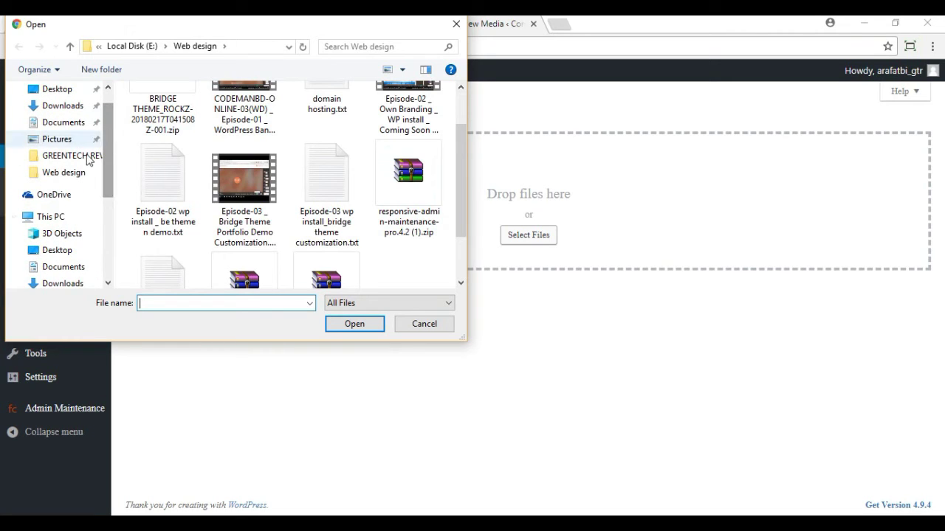
click(87, 162)
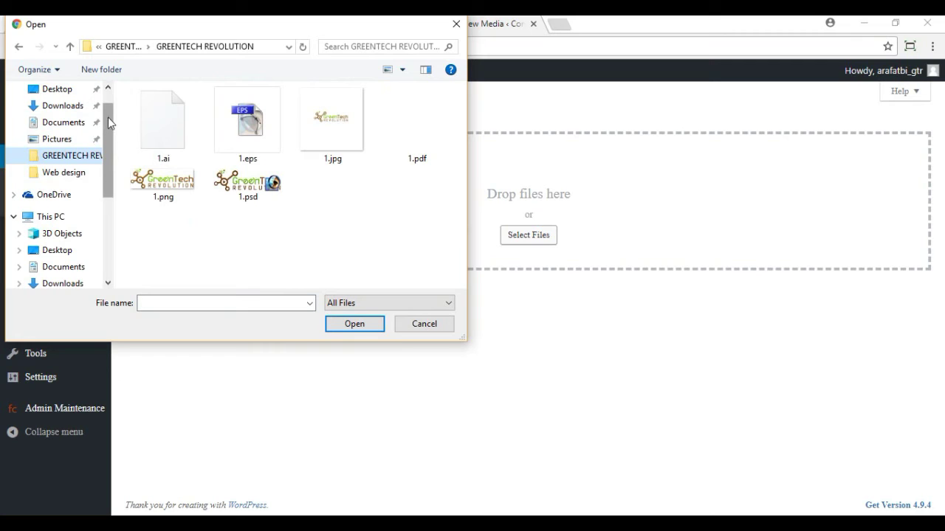
drag(109, 126, 109, 116)
click(59, 120)
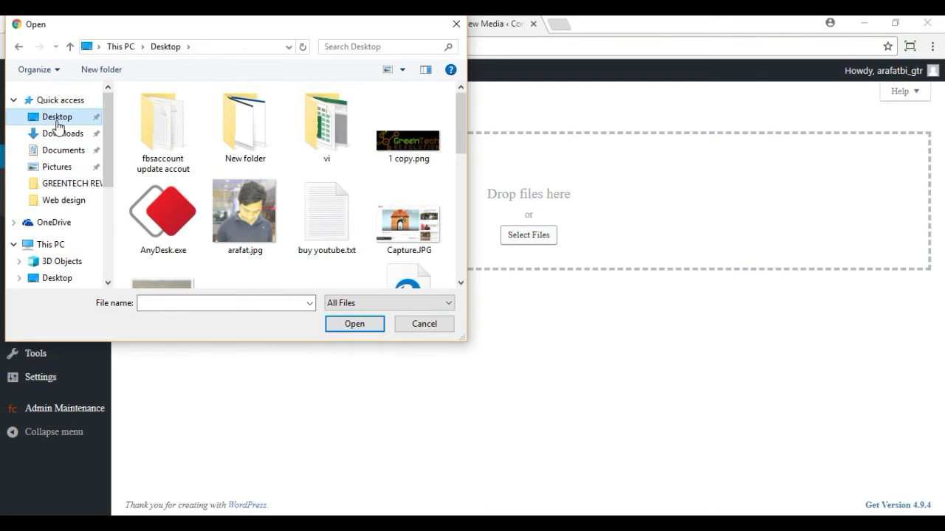
click(404, 153)
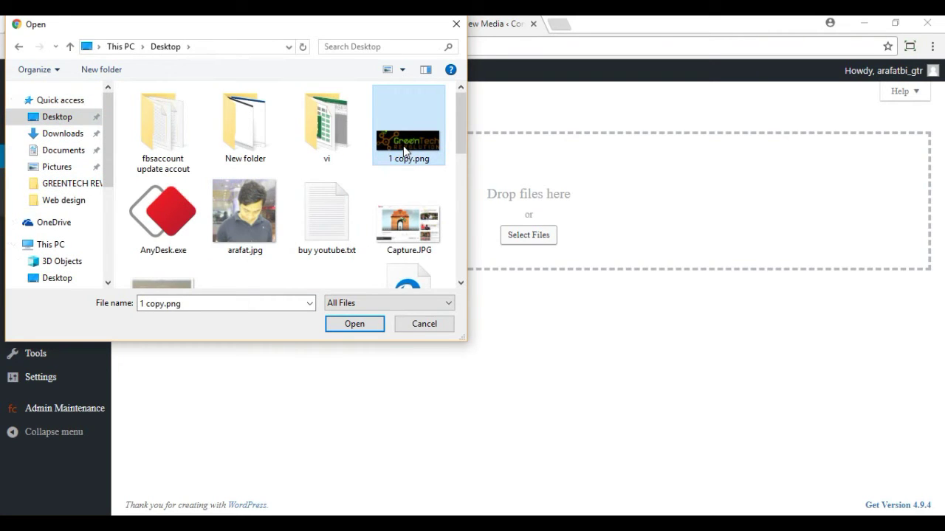
click(358, 326)
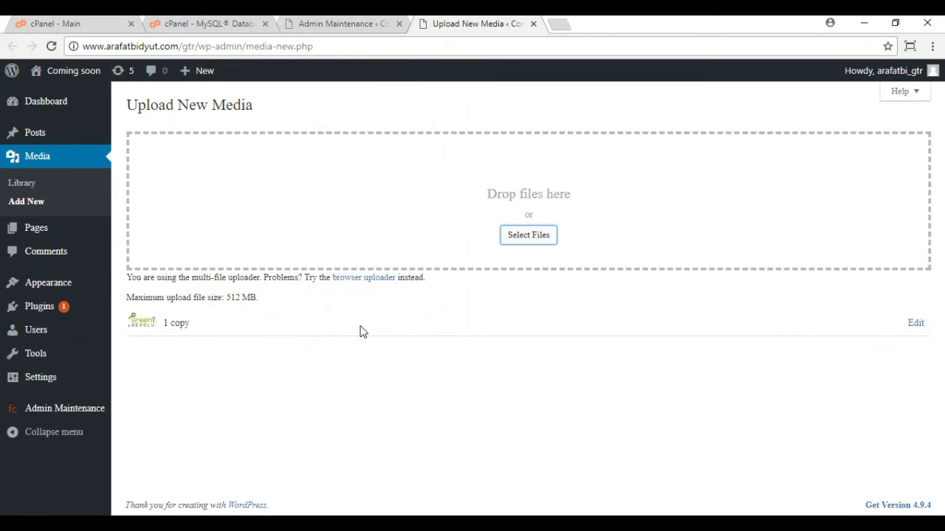
Step: Copy the uploaded logo's file URL and return to the Admin Maintenance settings
click(917, 325)
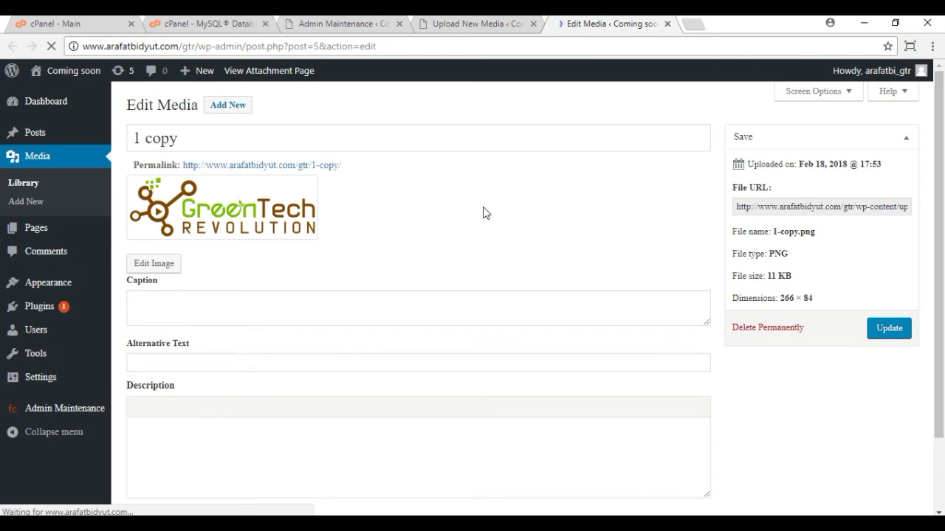
click(778, 208)
right_click(778, 208)
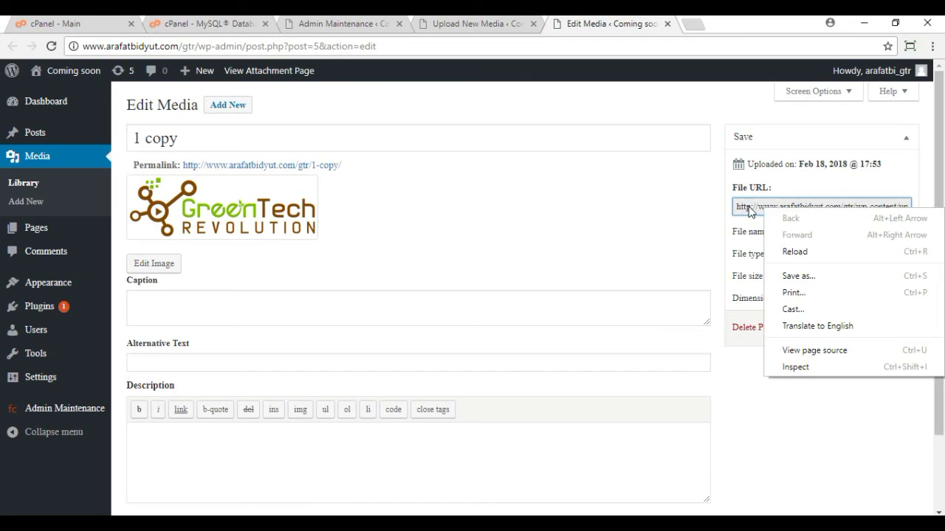
click(749, 207)
key(ctrl+a)
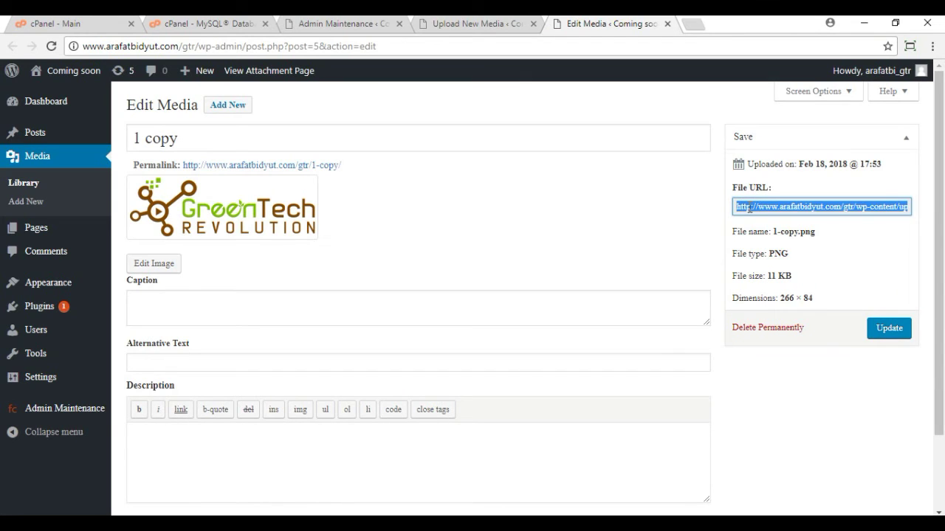
right_click(781, 210)
click(709, 221)
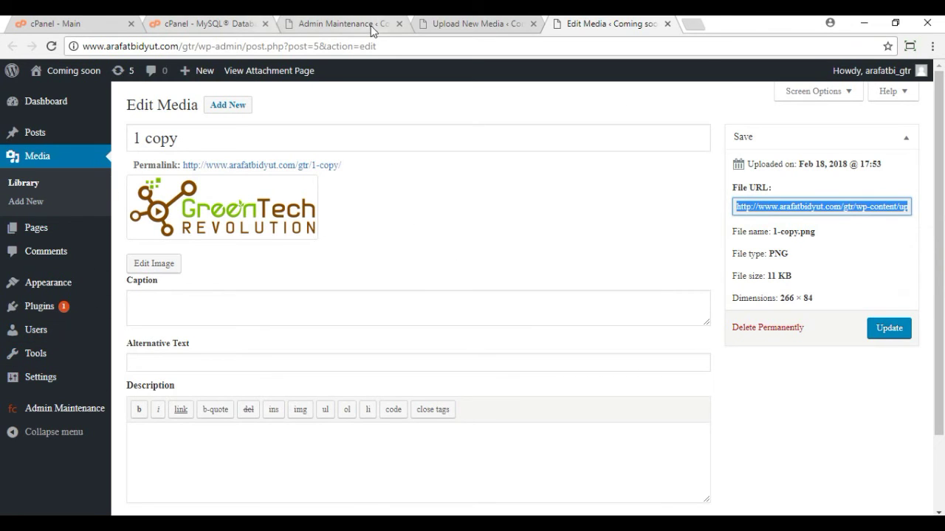
click(461, 24)
click(329, 24)
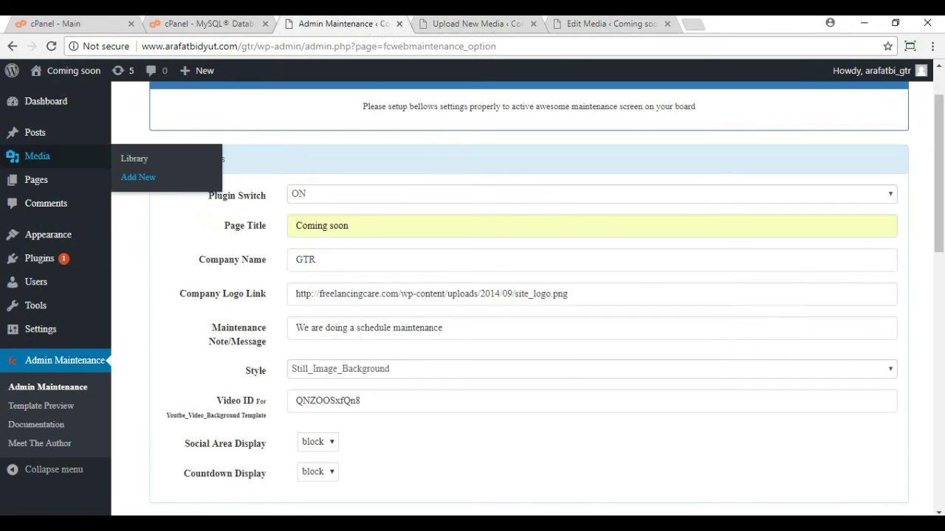
Step: Paste the logo URL into Company Logo Link and change the message to 'We are coming soon'
drag(595, 296, 267, 301)
key(ctrl+v)
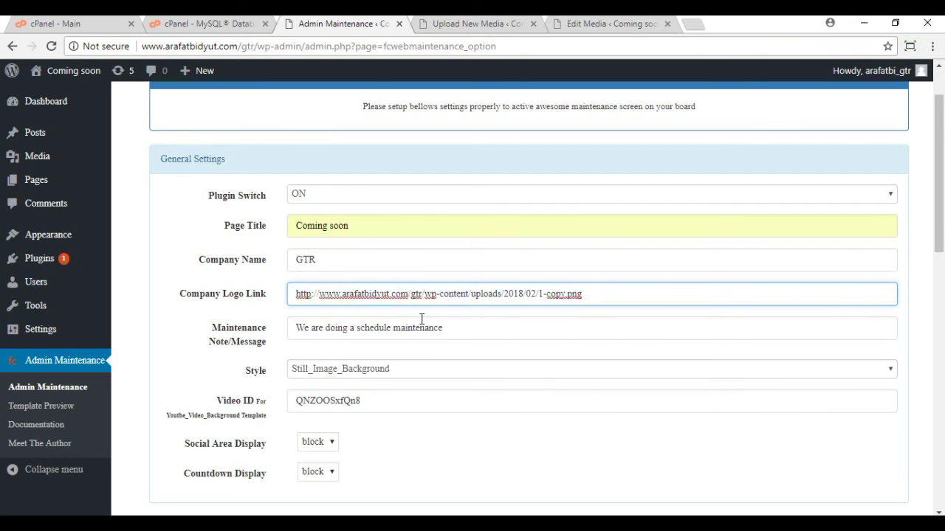
scroll(422, 323, down, 1)
drag(443, 259, 329, 258)
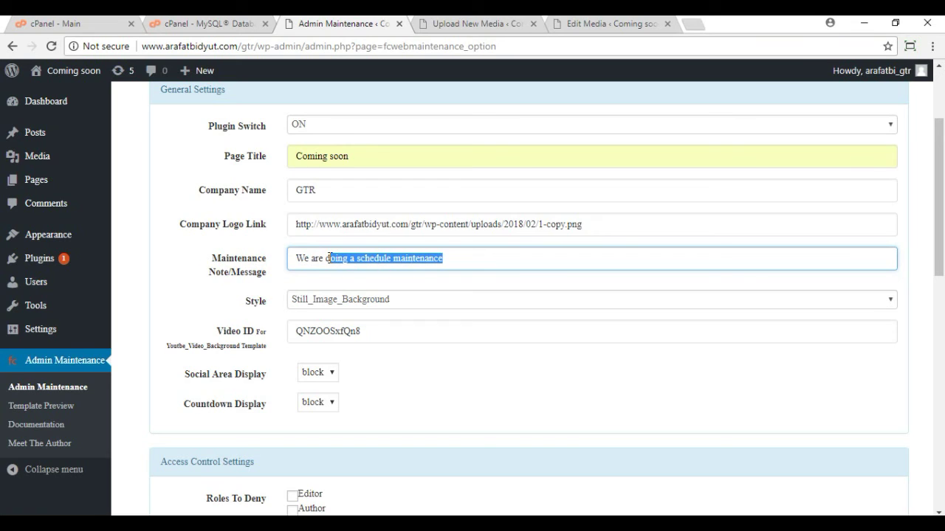
text(coming soon)
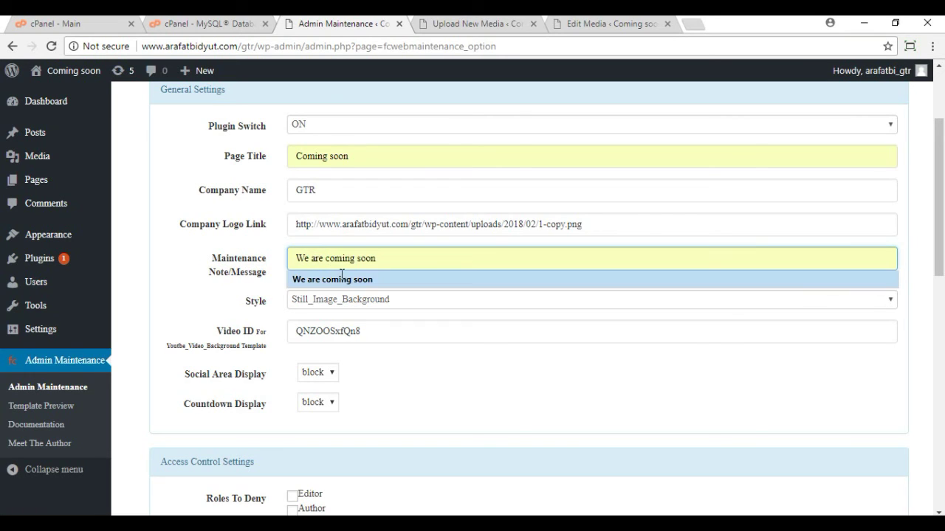
click(340, 281)
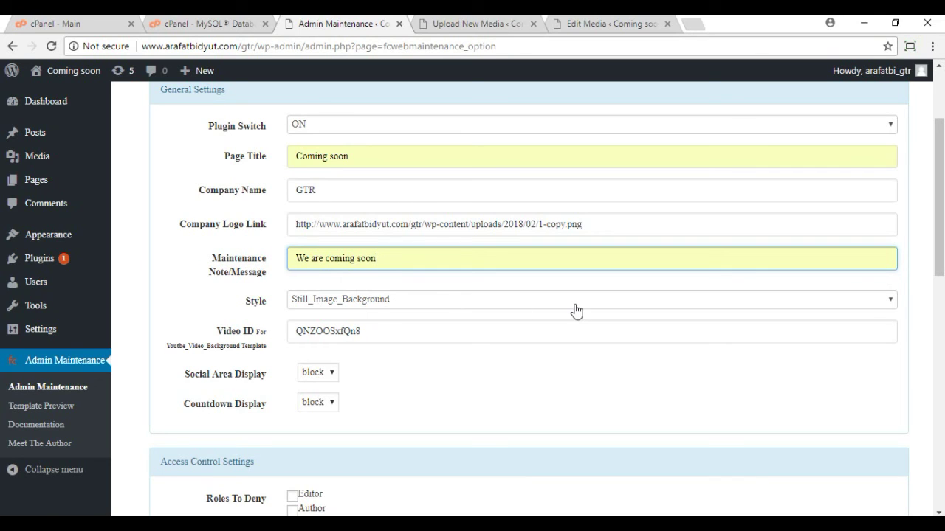
click(434, 302)
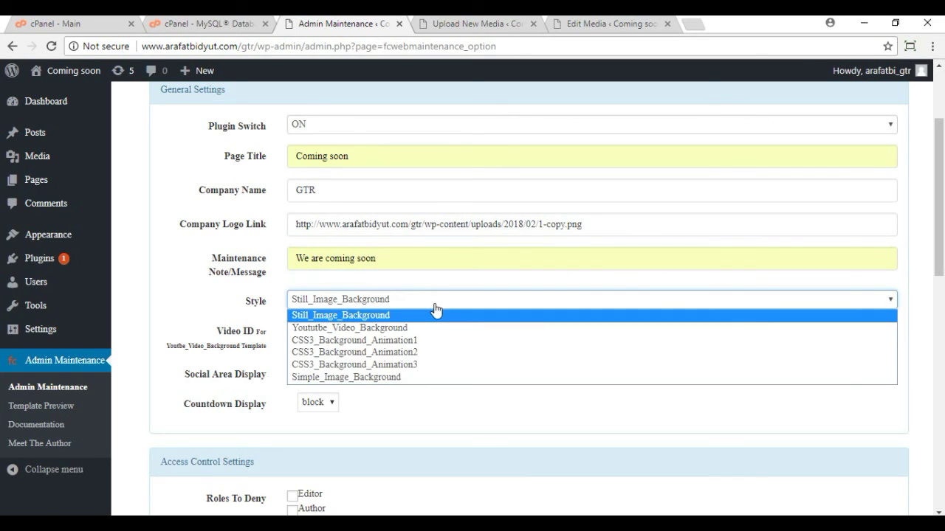
Step: Choose Youtbe_Video_Background as the maintenance page style
click(404, 329)
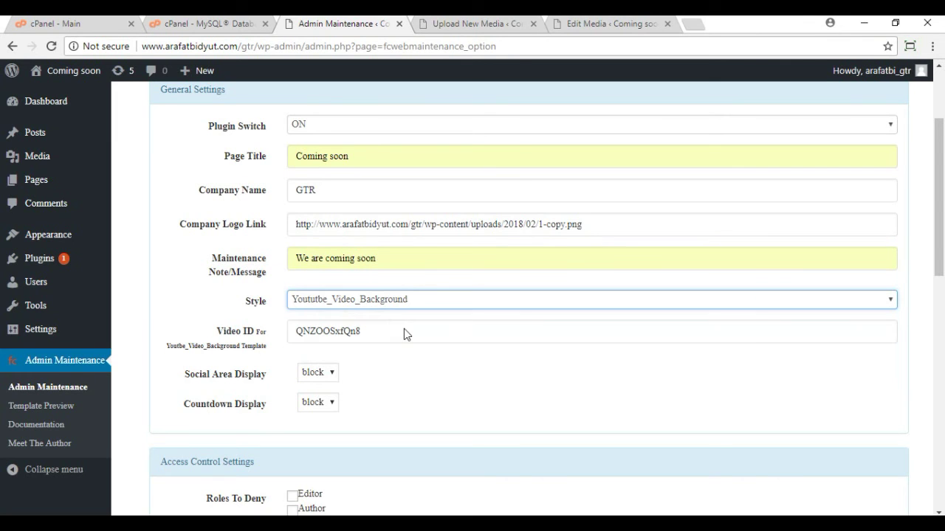
scroll(610, 334, down, 2)
scroll(610, 335, down, 3)
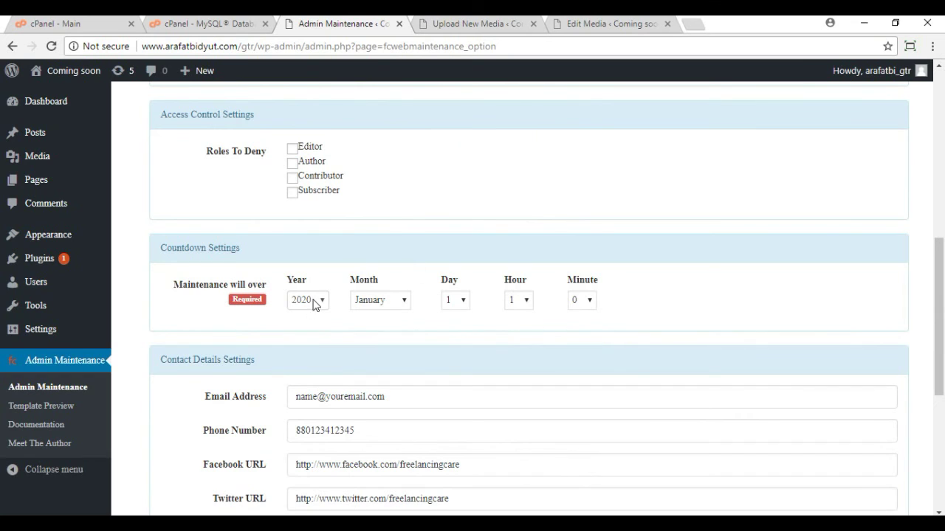
Step: Set the countdown end to year 2018, month August, hour 1, minute 1
click(322, 303)
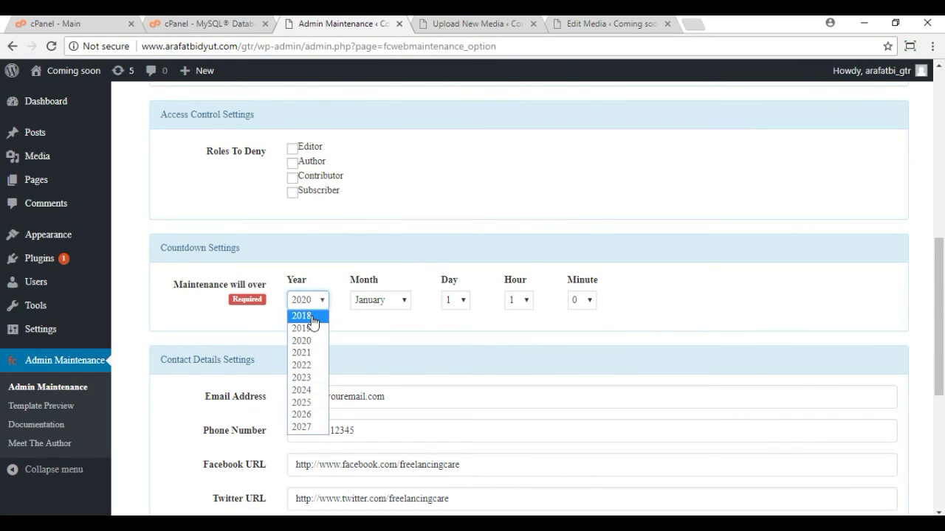
click(311, 315)
click(402, 303)
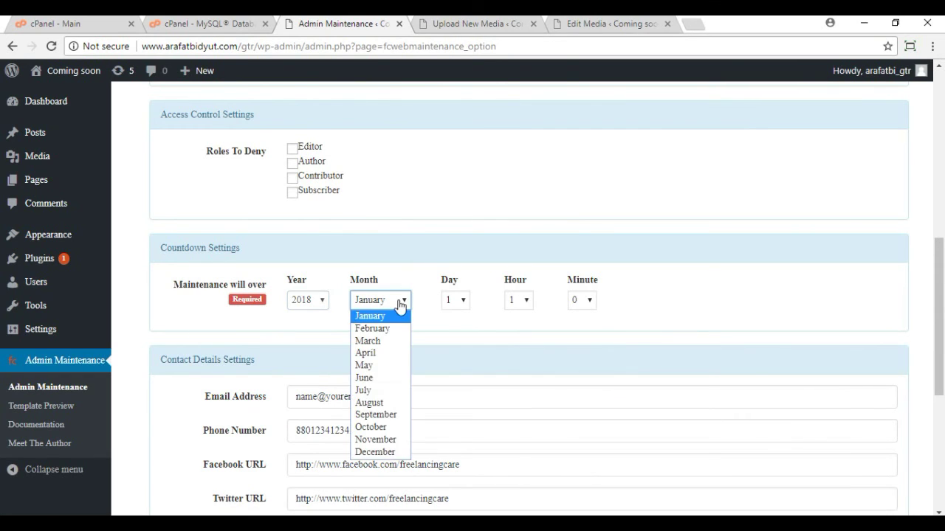
click(391, 403)
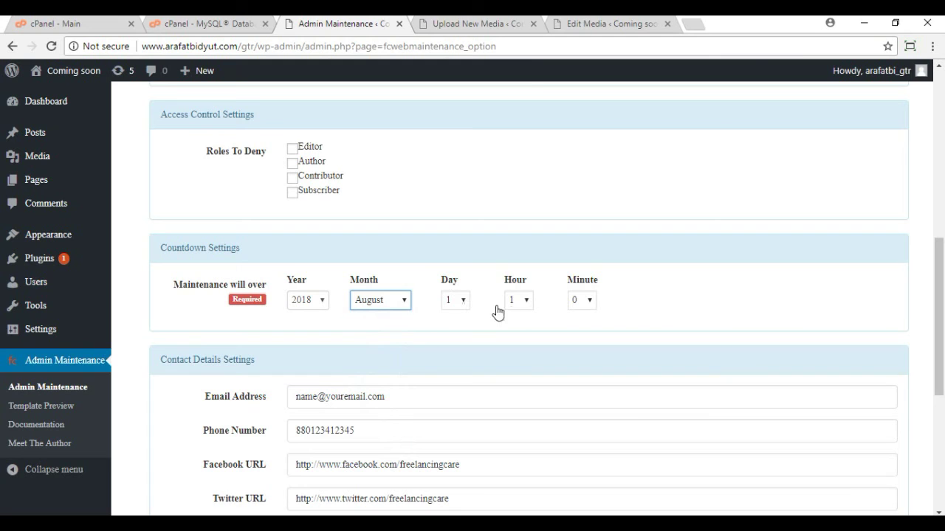
click(524, 310)
click(525, 310)
click(583, 303)
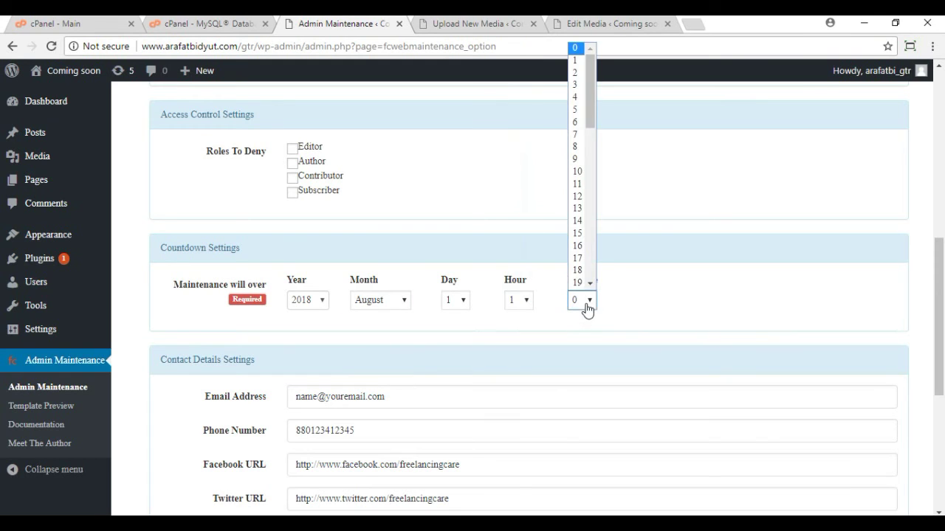
click(579, 60)
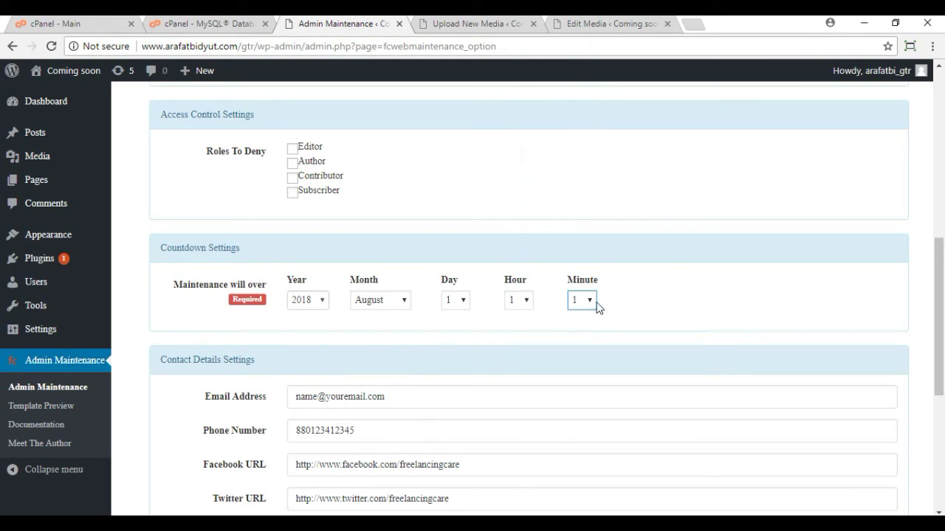
scroll(696, 322, down, 2)
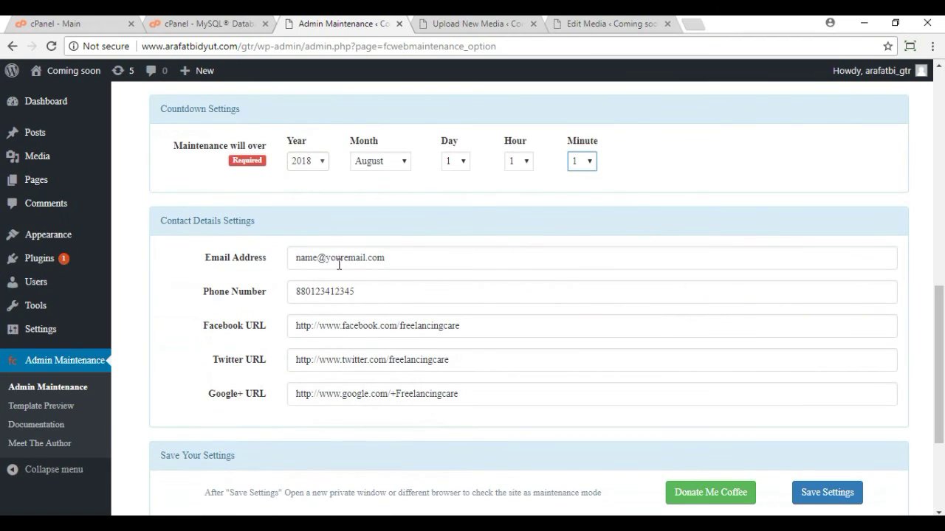
Step: Fill in the contact e-mail and phone number from autocomplete suggestions
drag(416, 261, 214, 271)
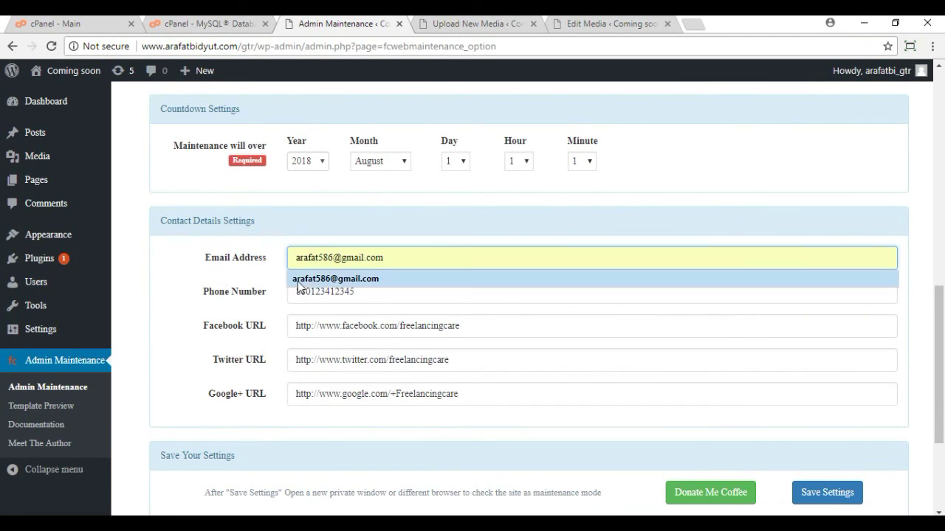
click(311, 284)
drag(369, 298, 251, 297)
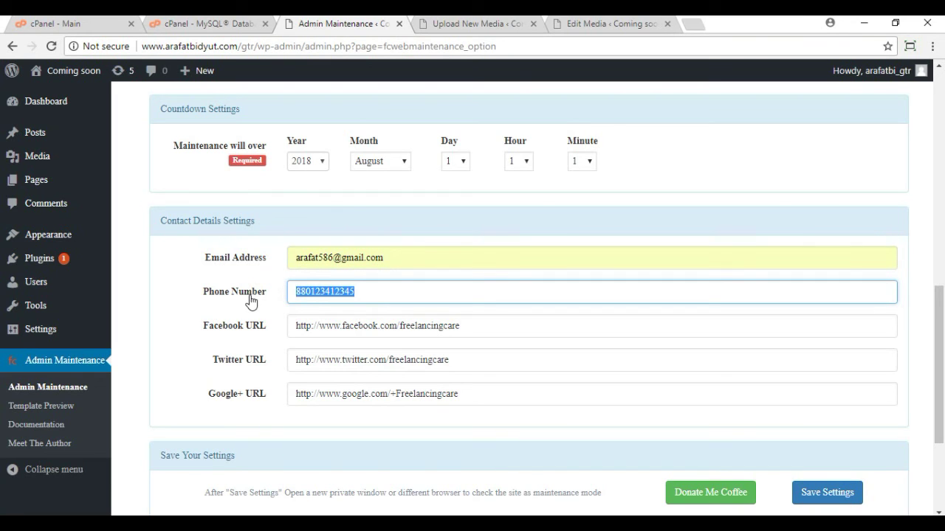
click(331, 313)
Step: Set the Facebook, Twitter and Google+ URLs to the suggested profile addresses
click(478, 325)
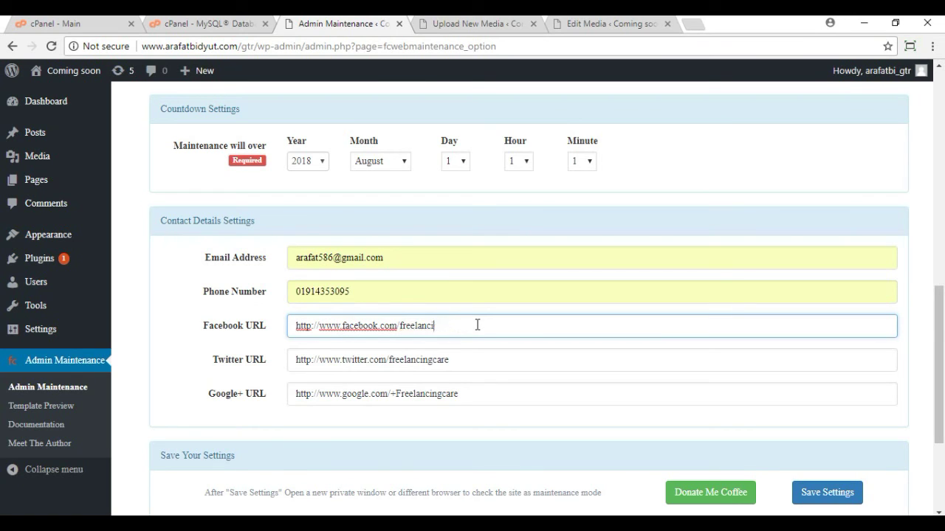
key(BackSpace)
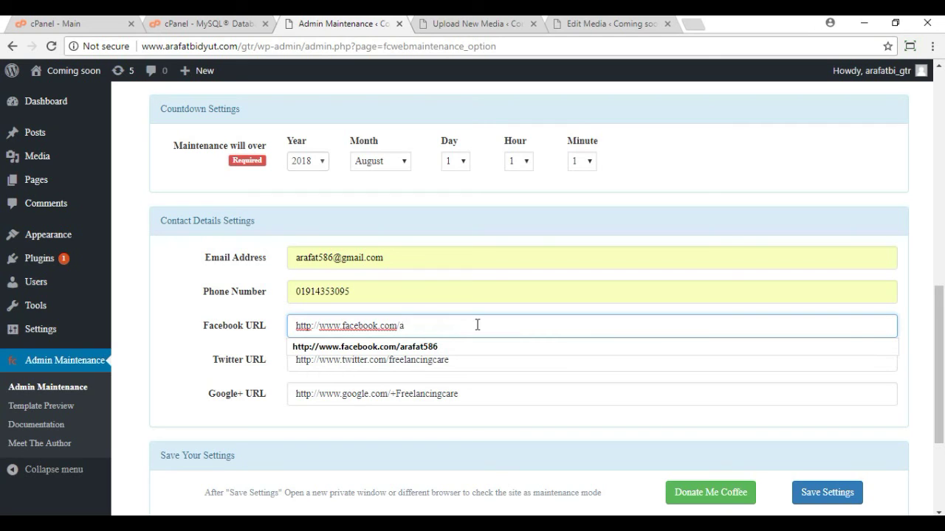
click(419, 353)
click(441, 360)
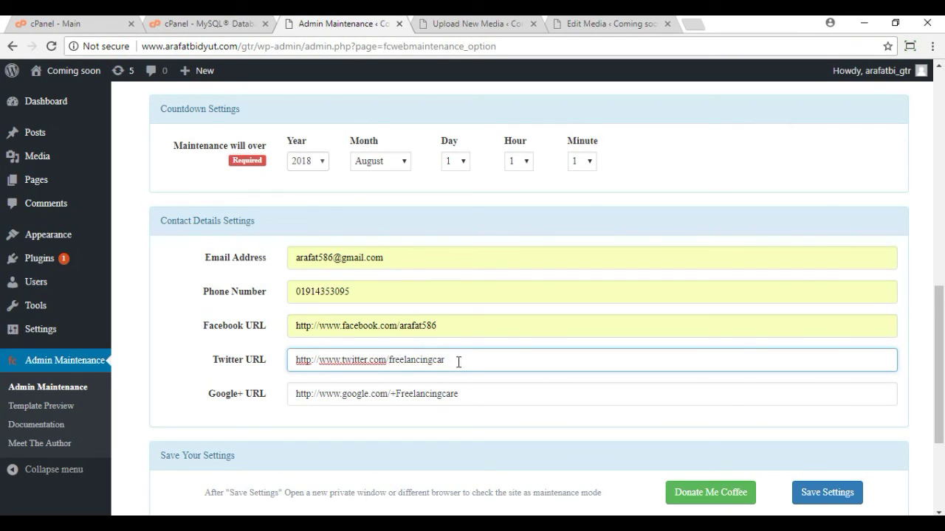
key(BackSpace)
key(BackSpace)
click(431, 381)
click(468, 402)
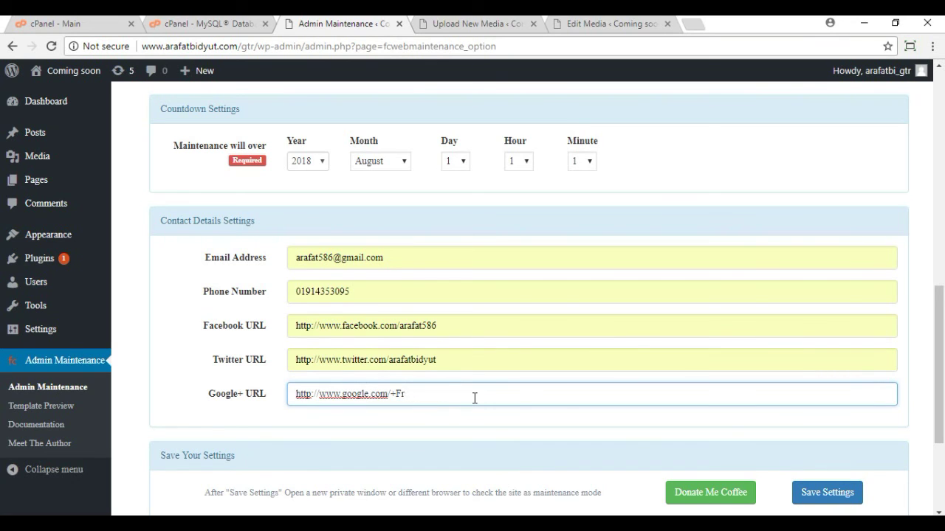
key(BackSpace)
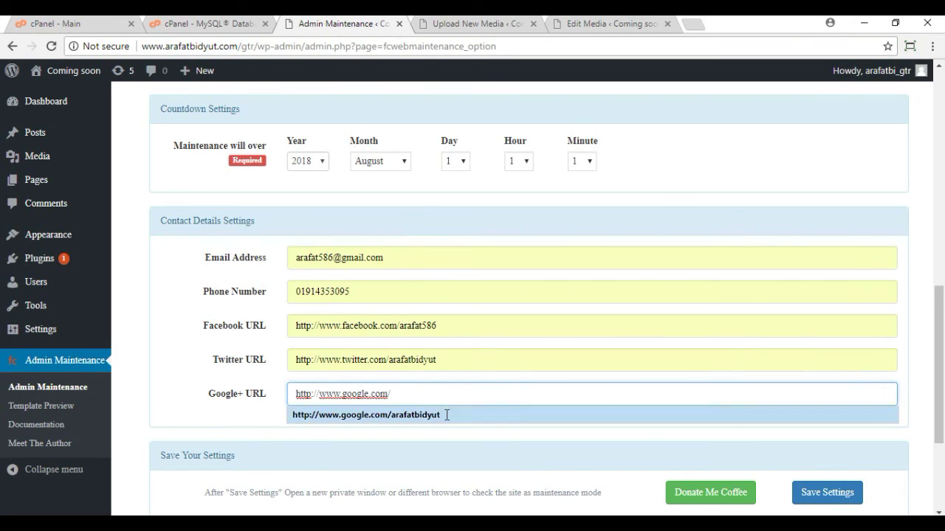
click(441, 417)
Step: Save the maintenance settings and bring up Firefox
scroll(733, 337, down, 3)
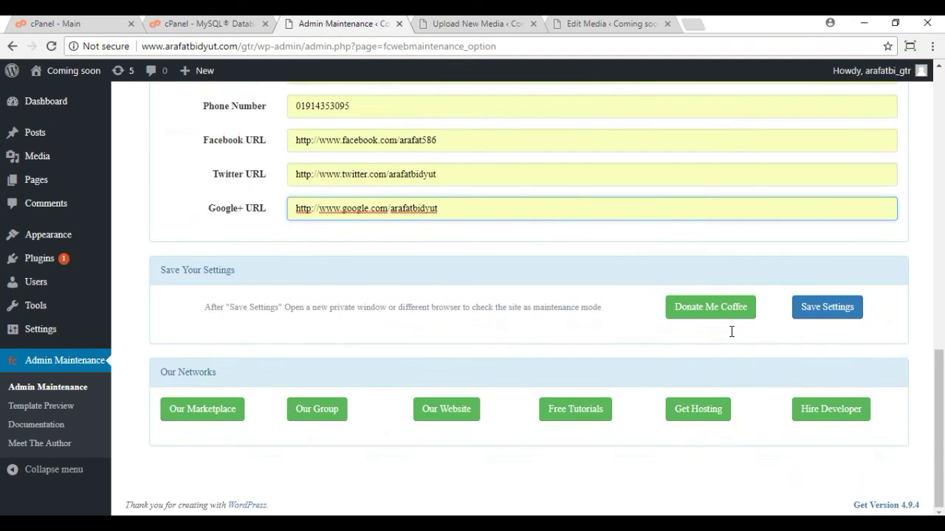
click(835, 315)
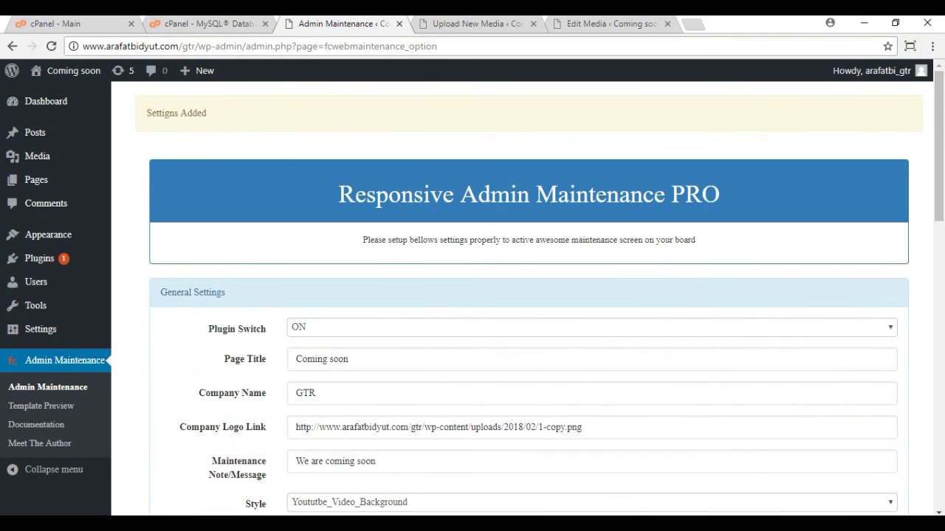
click(424, 473)
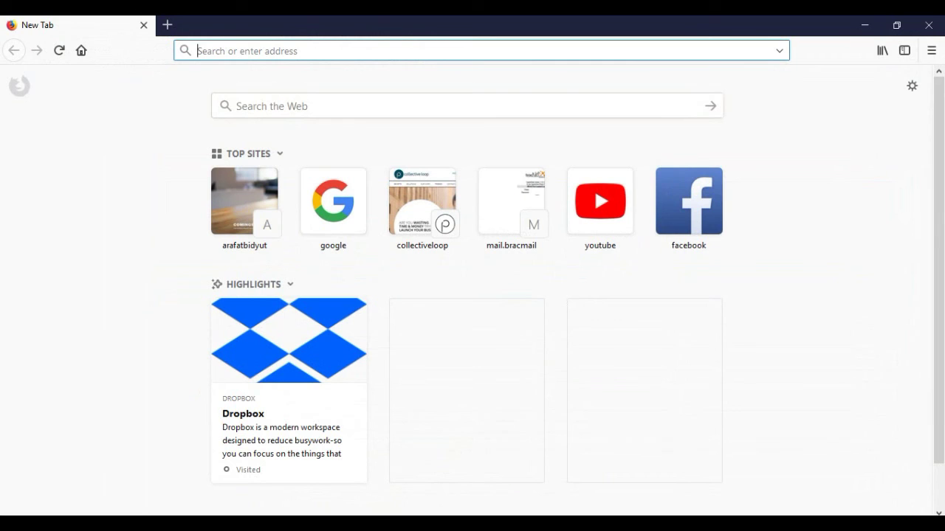
Step: Load the site's /gtr/ page in Firefox, then return to Chrome's Edit Media tab
text(arafatbidyut.com/)
click(281, 51)
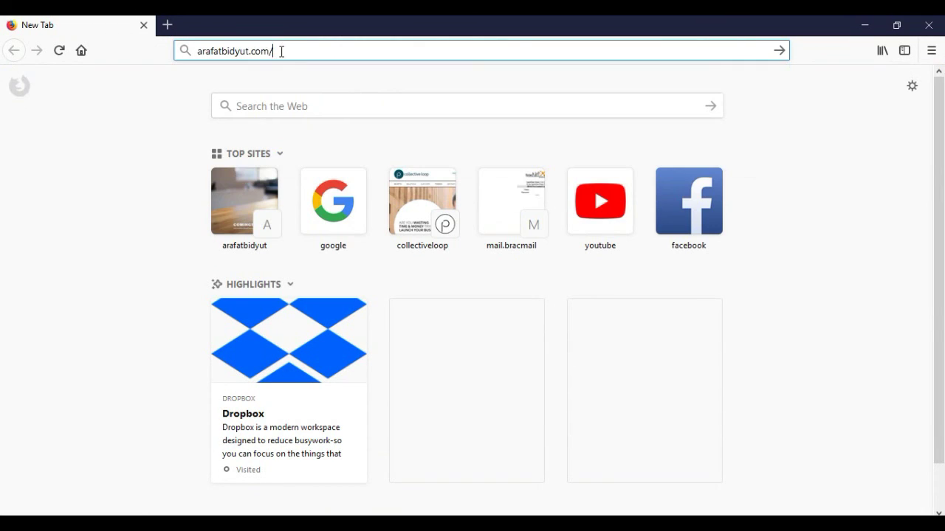
text(gtr/)
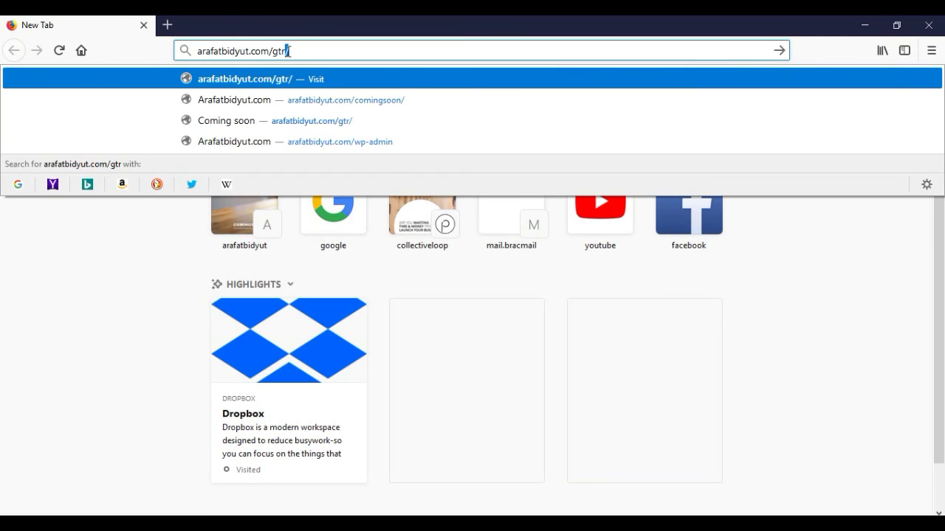
key(Return)
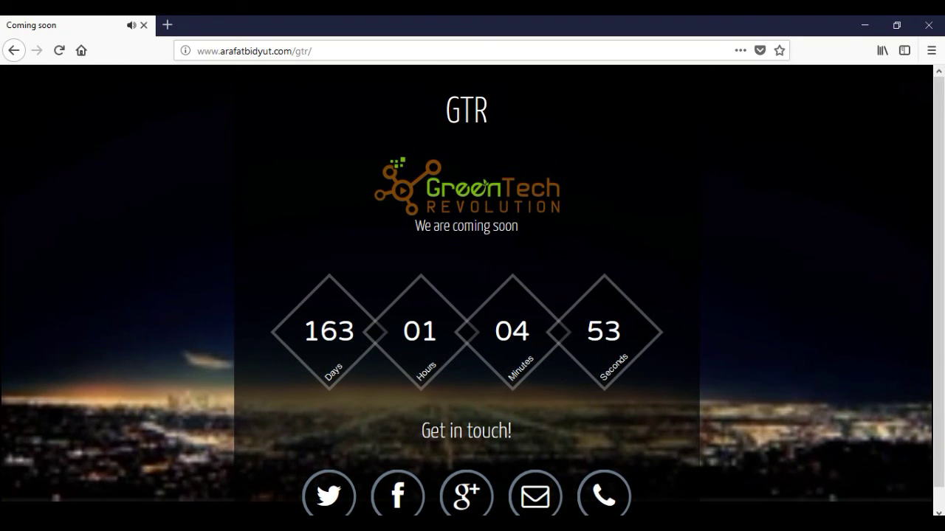
key(alt+Tab)
click(661, 25)
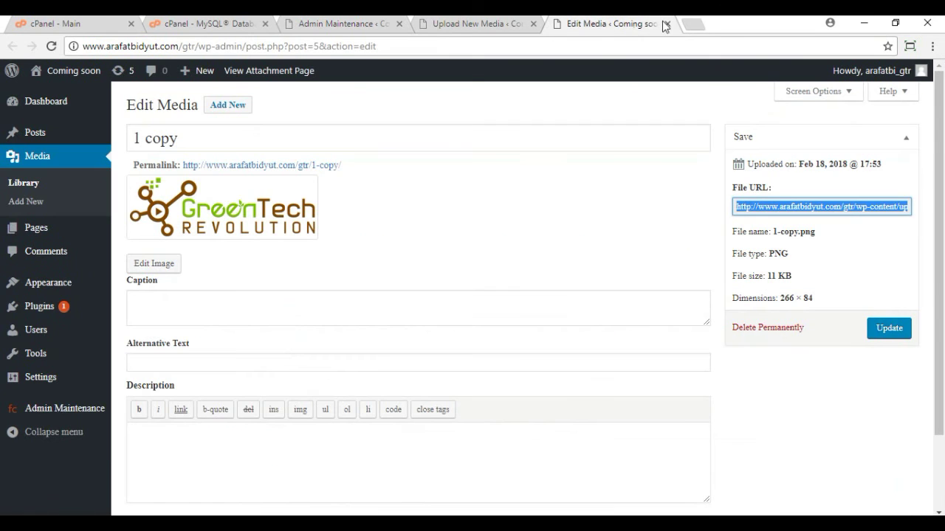
Step: Search YouTube for 'coming soon website video' and open the Coming soon template video
click(692, 25)
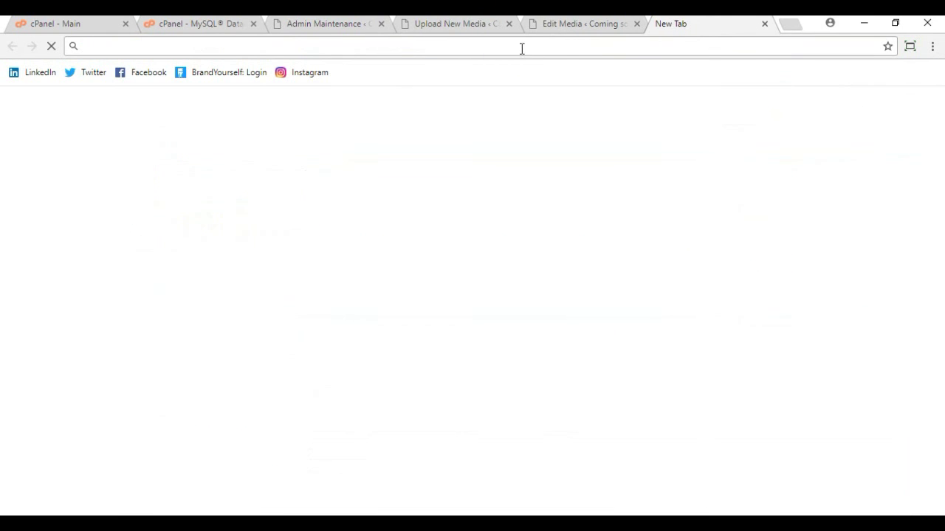
text(y)
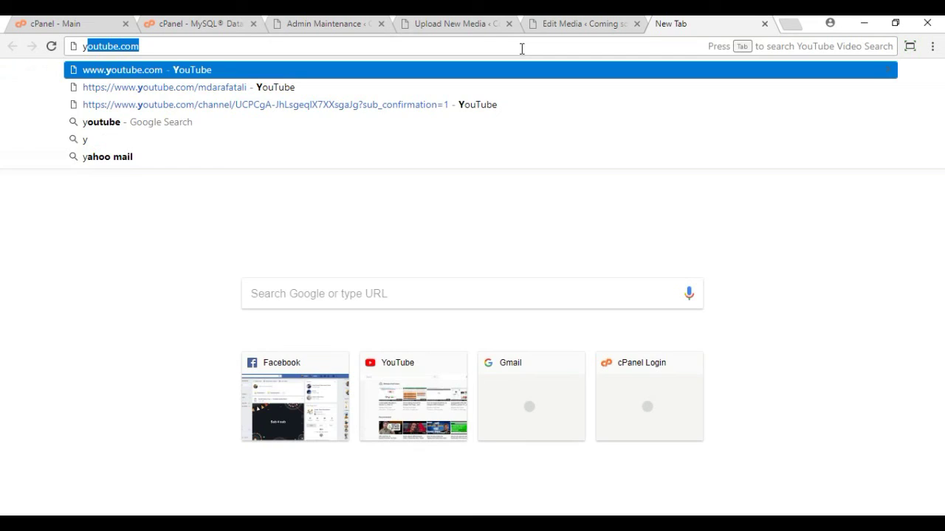
key(Return)
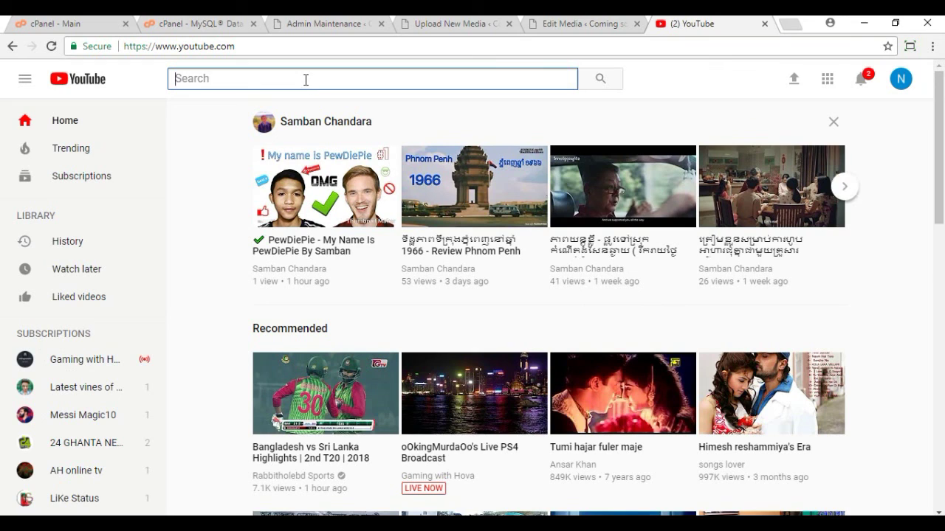
text(co)
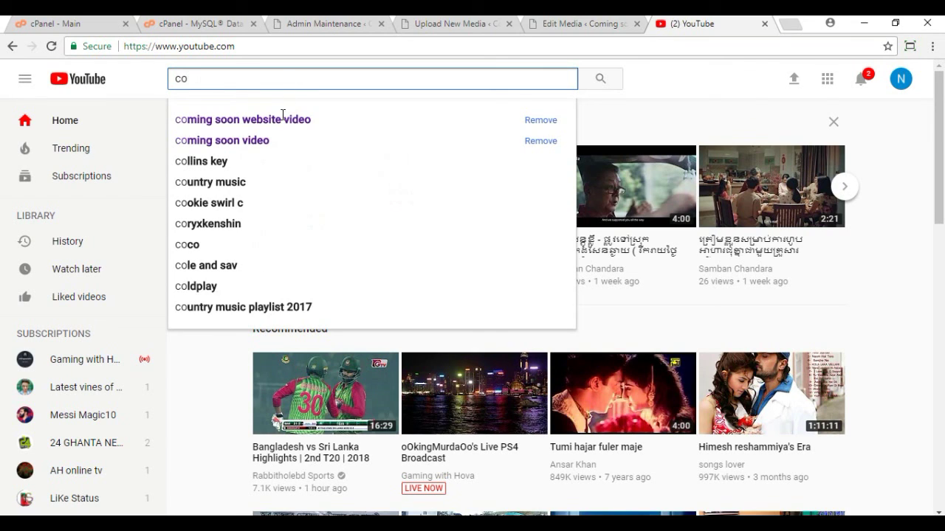
click(283, 118)
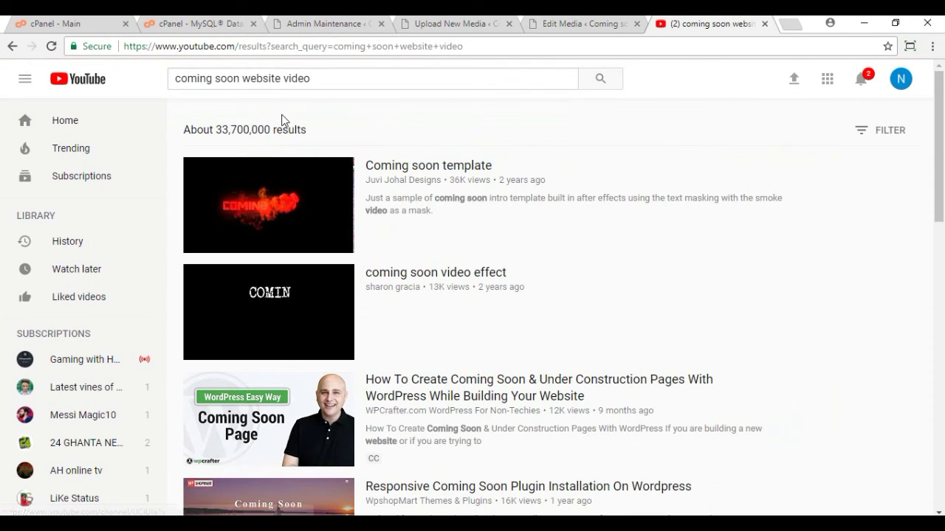
click(426, 167)
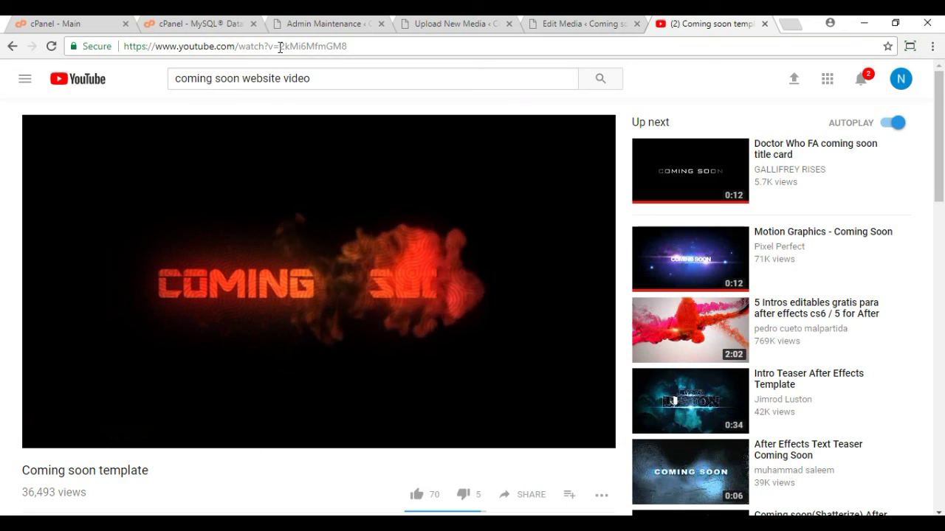
Step: Copy the video ID 2kMi6MfmGM8 from the address bar and return to WordPress
drag(279, 47, 346, 48)
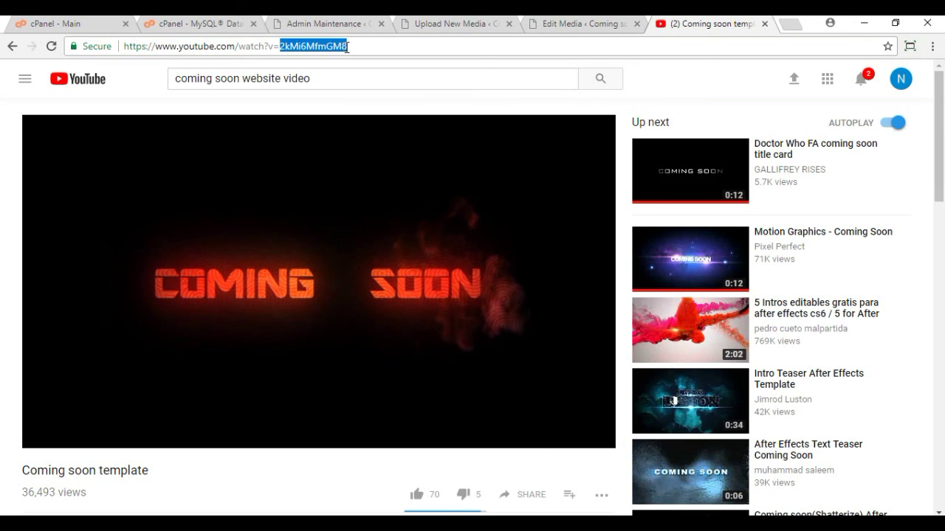
right_click(335, 50)
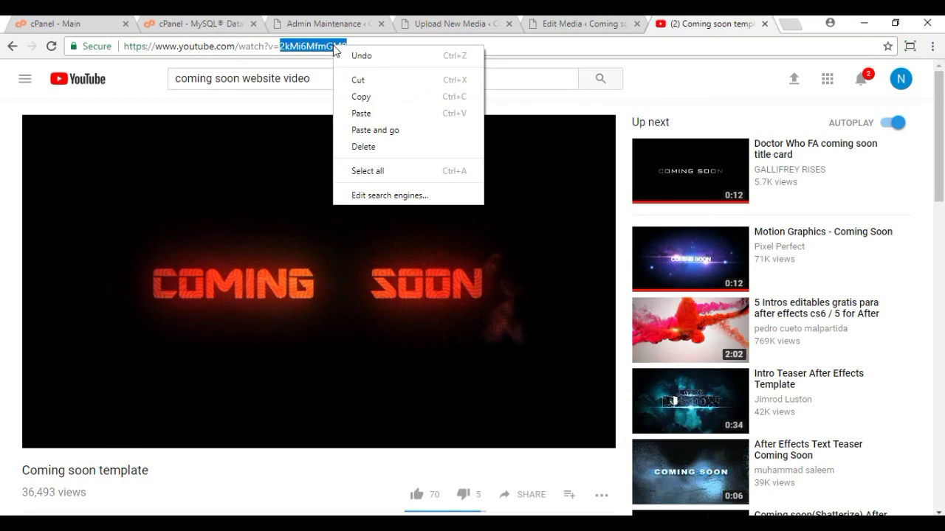
click(363, 98)
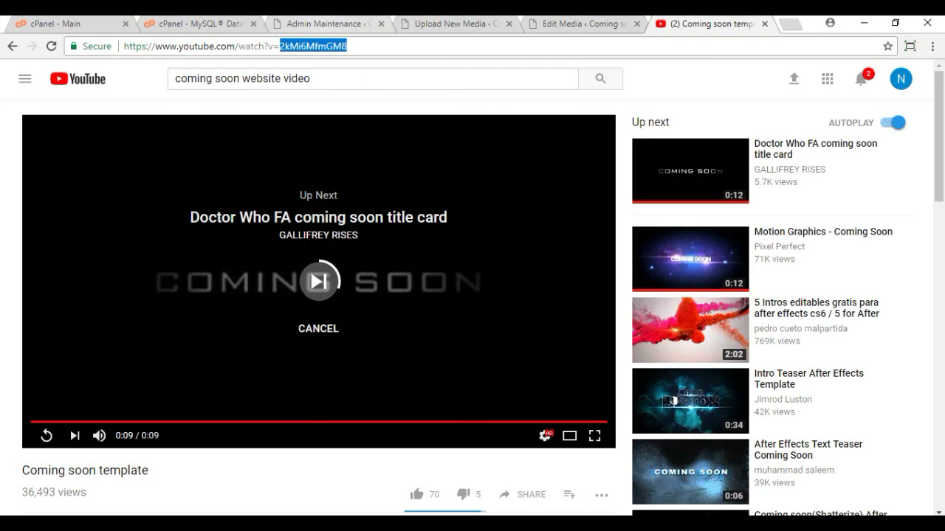
key(ctrl+3)
key(ctrl+4)
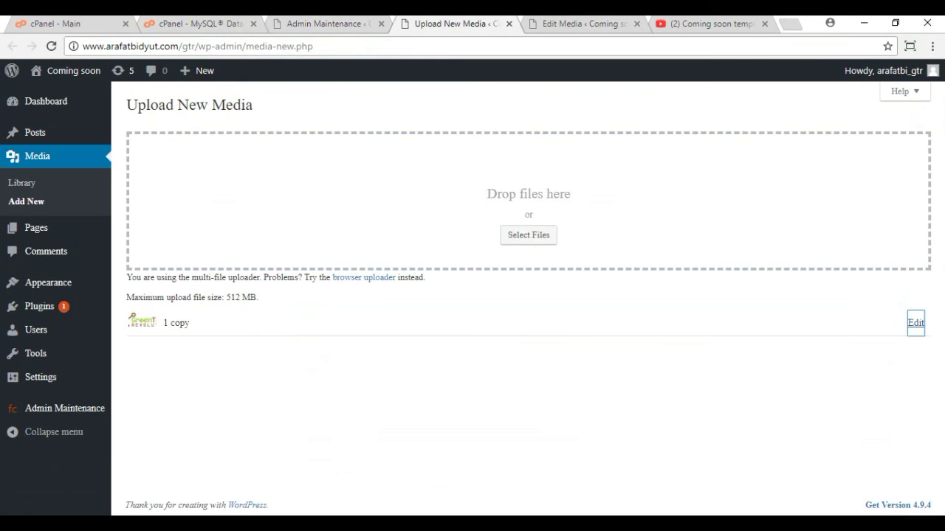
Step: Replace the Video ID in the maintenance settings with 2kMi6MfmGM8
click(565, 23)
click(324, 23)
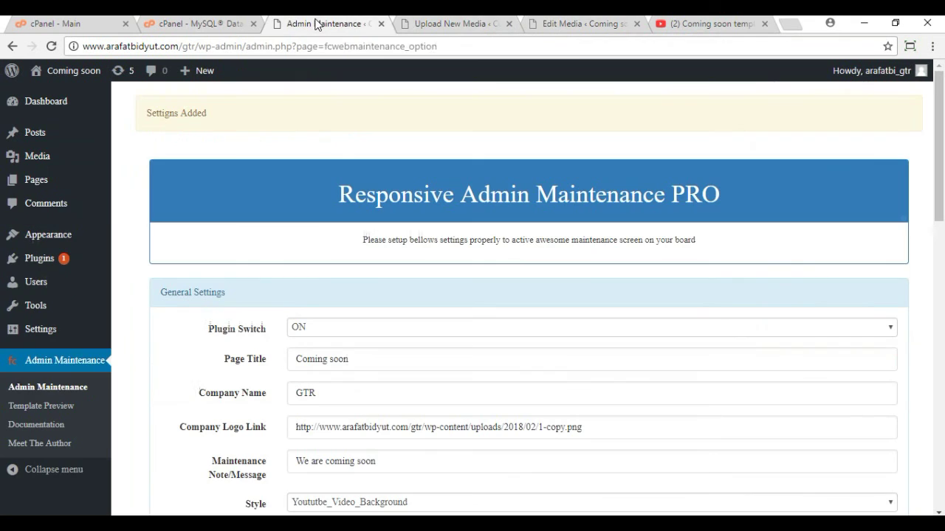
scroll(397, 357, down, 5)
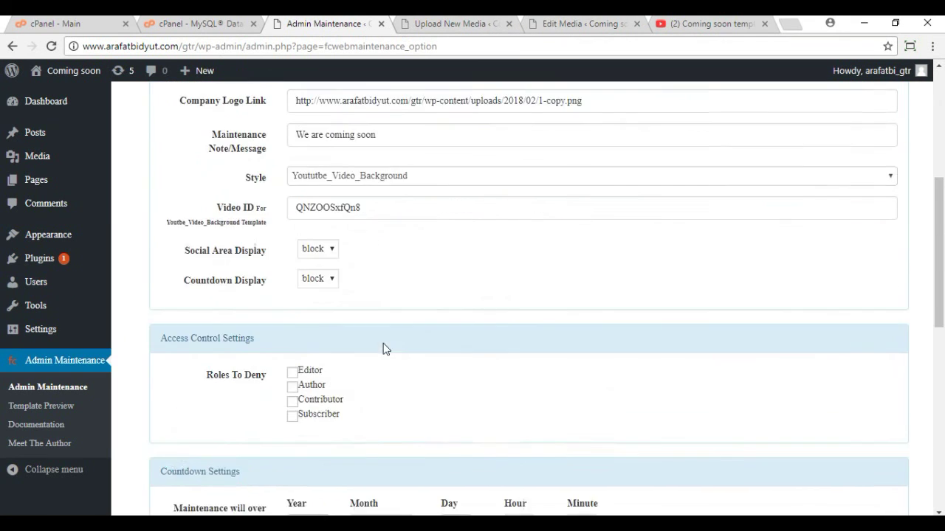
scroll(332, 244, up, 1)
drag(299, 190, 392, 186)
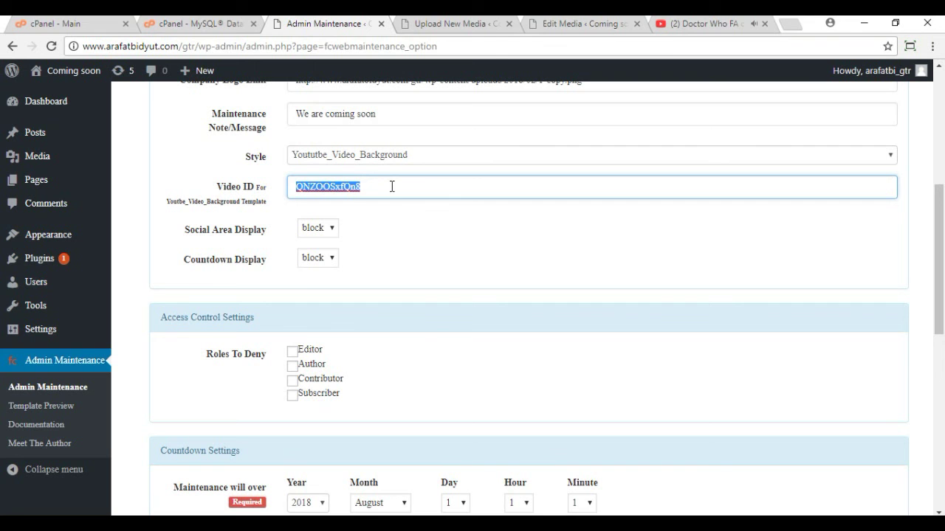
key(ctrl+v)
click(534, 244)
Step: Save the maintenance settings and switch to Firefox to check the site
scroll(533, 244, down, 6)
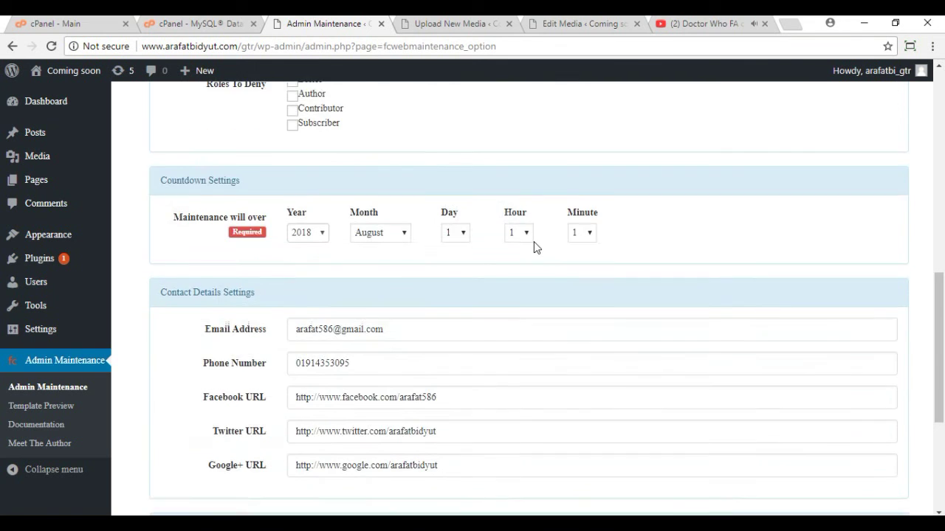
click(816, 306)
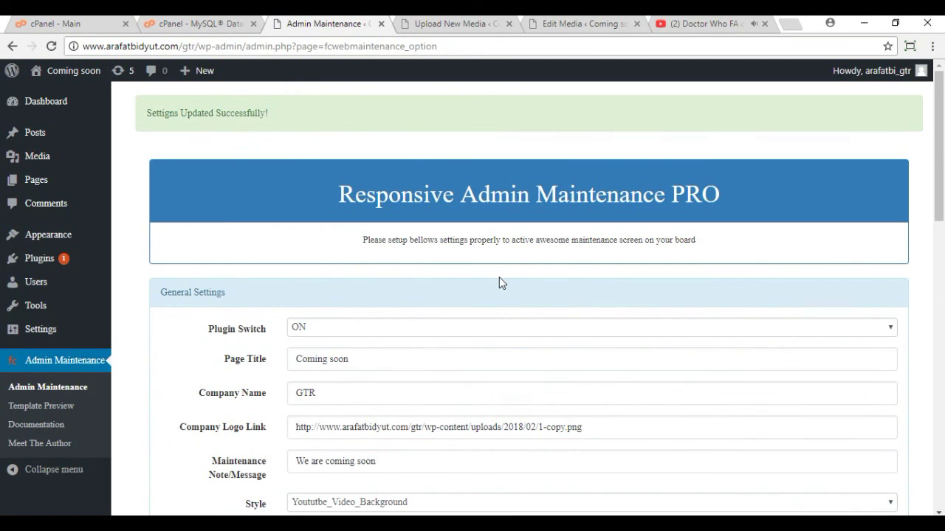
key(alt+Tab)
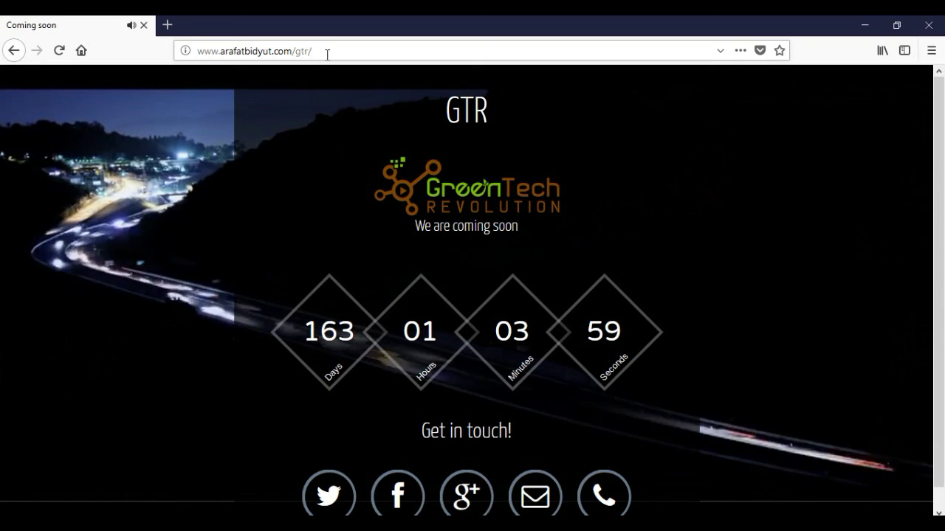
Step: Reload the GTR Coming soon page in Firefox to show its new video background
click(328, 51)
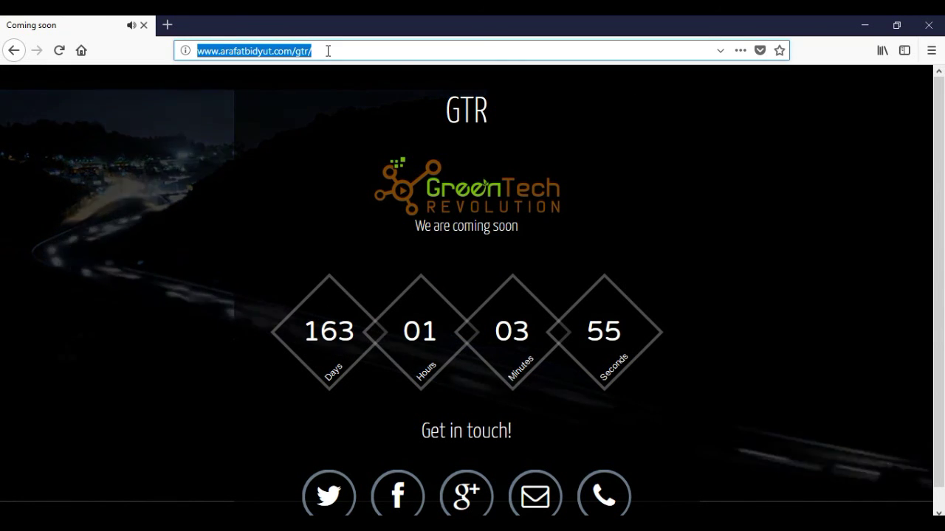
key(Return)
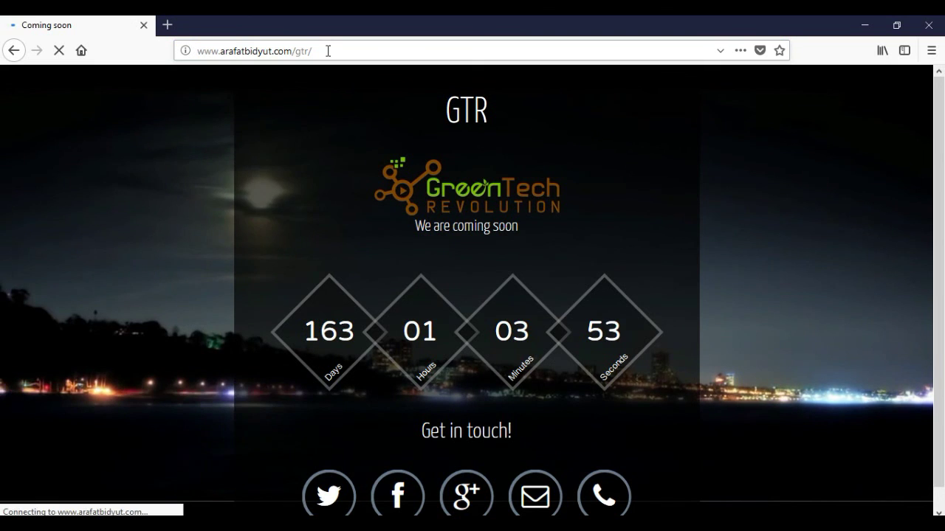